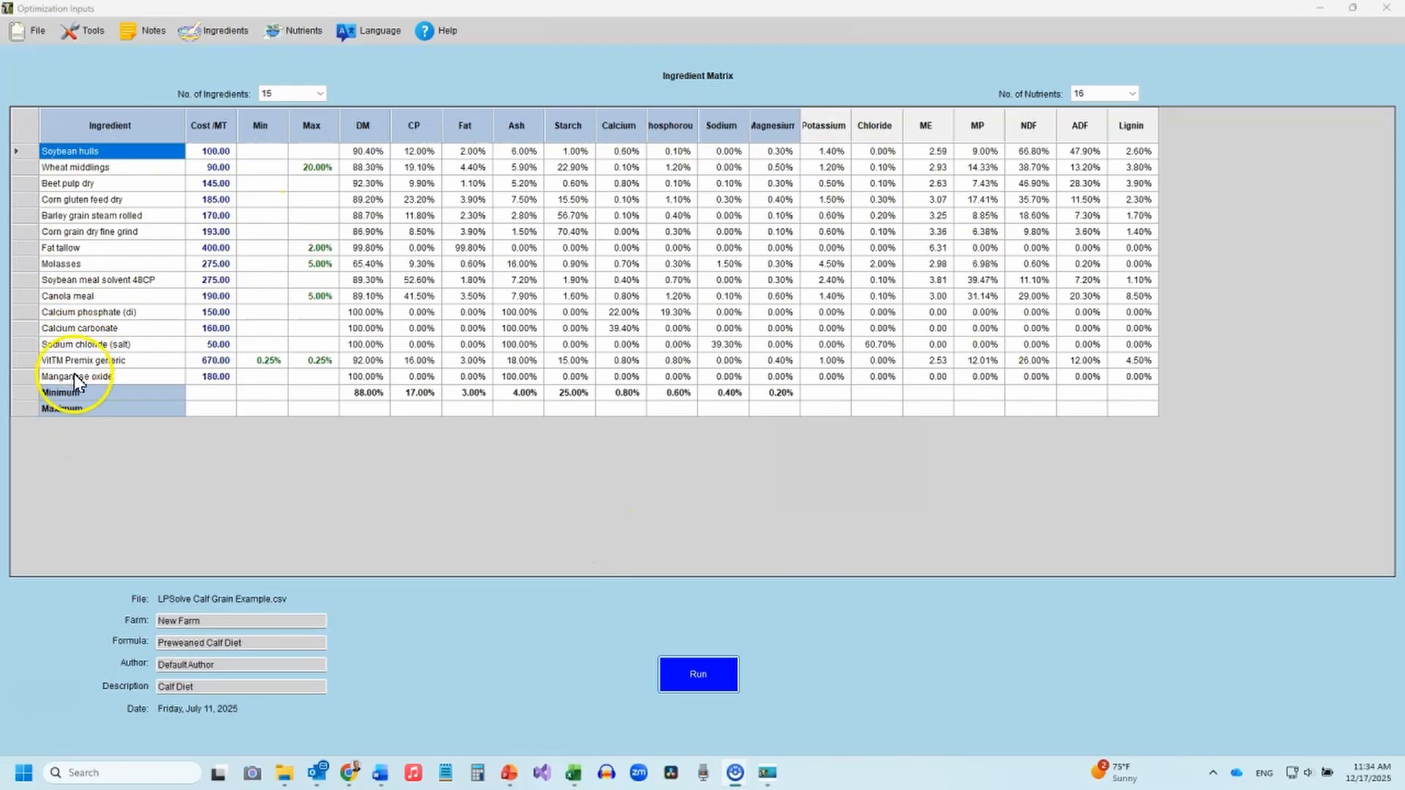
# Widen the Phosphorous, Magnesium and Potassium columns of the ingredient matrix so their headings fit.
pyautogui.moveTo(698, 114); pyautogui.dragTo(713, 113)
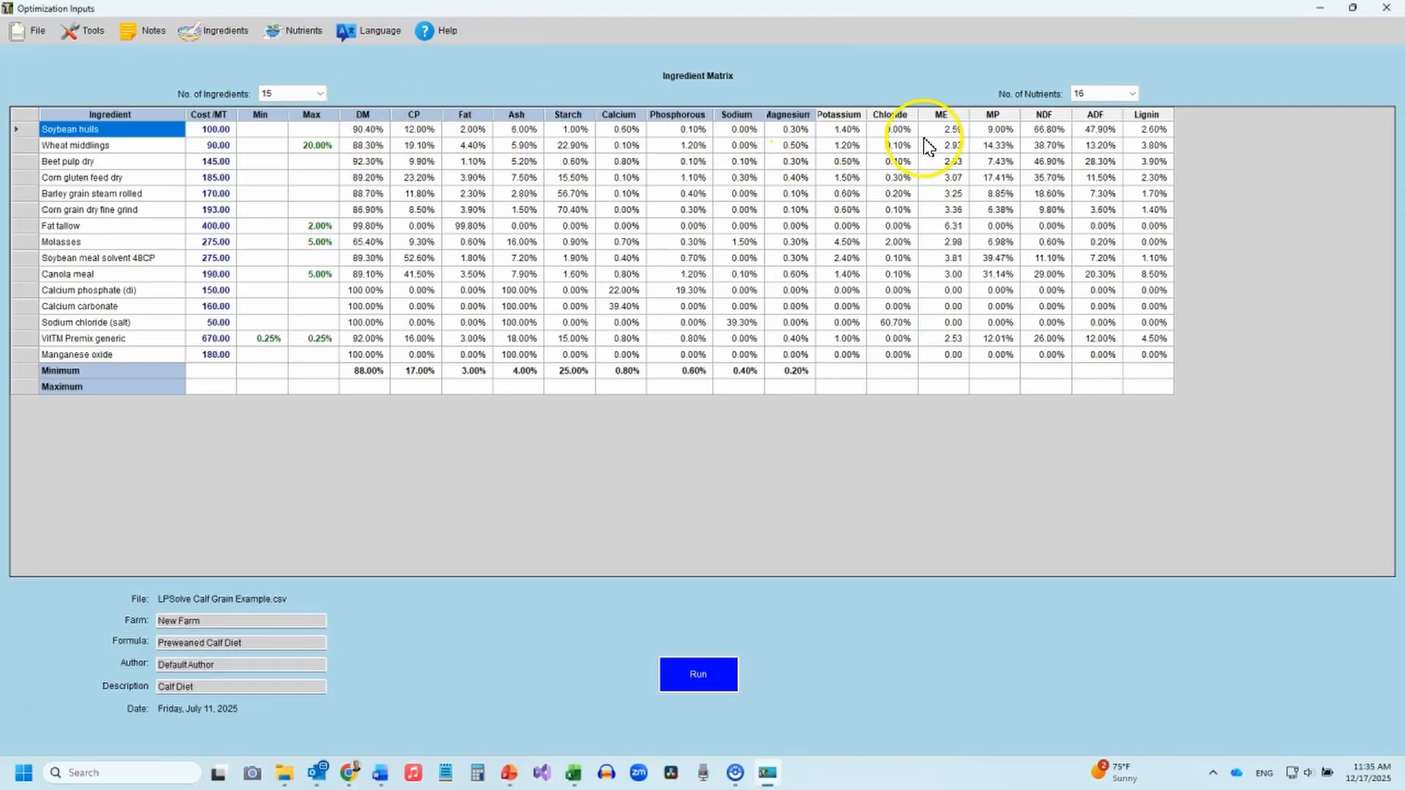
pyautogui.moveTo(815, 115); pyautogui.dragTo(829, 115)
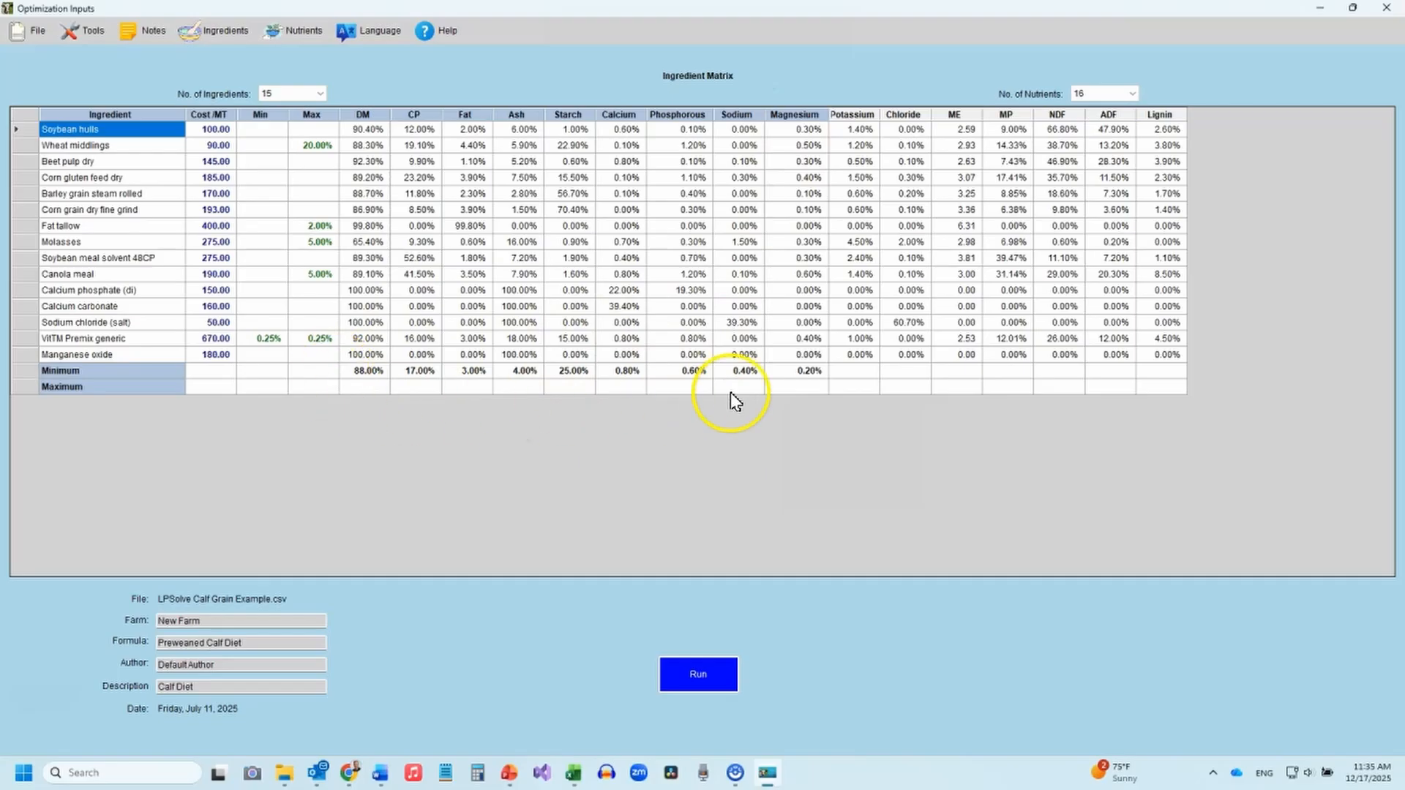
pyautogui.moveTo(880, 114); pyautogui.dragTo(893, 116)
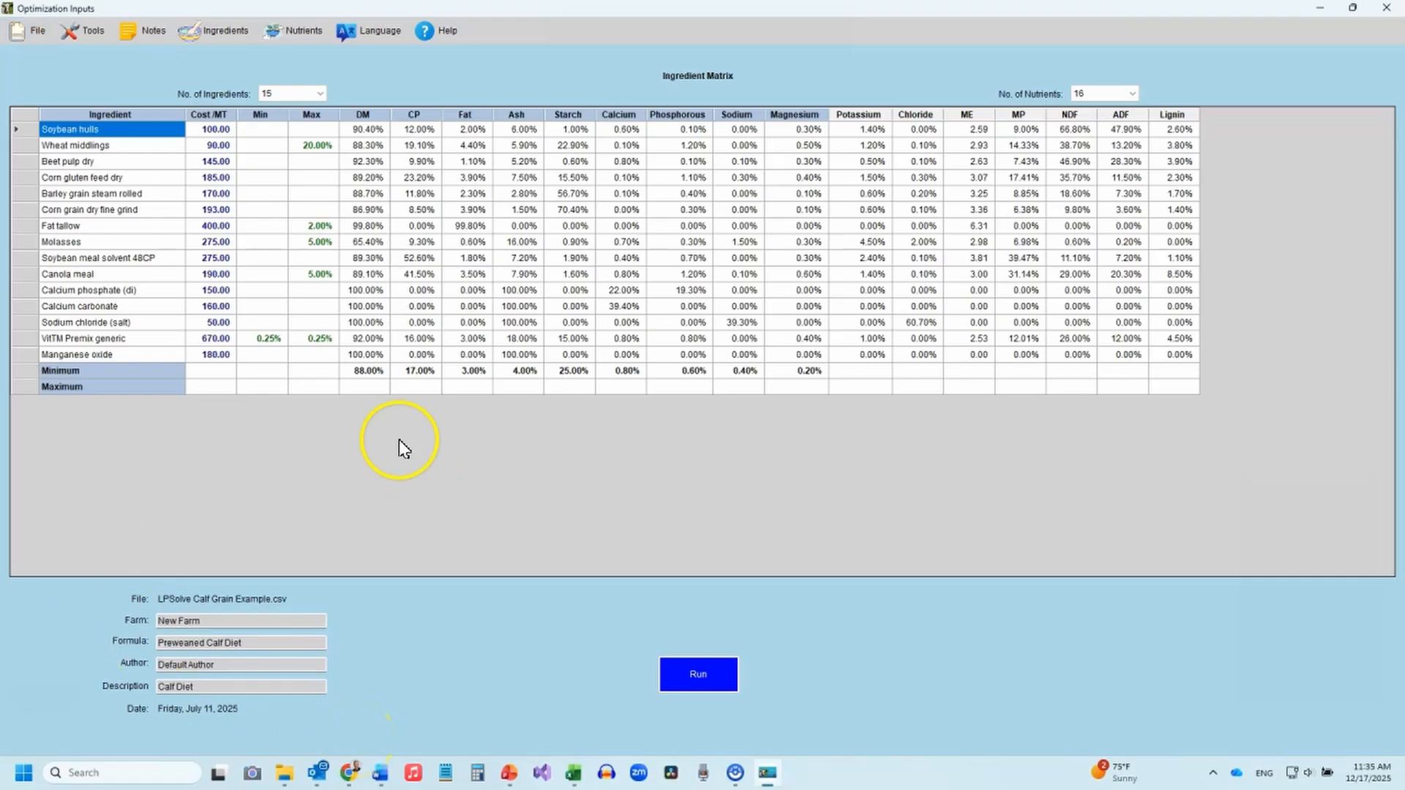
# Switch to the Excel Solver Example workbook in Excel.
pyautogui.click(574, 773)
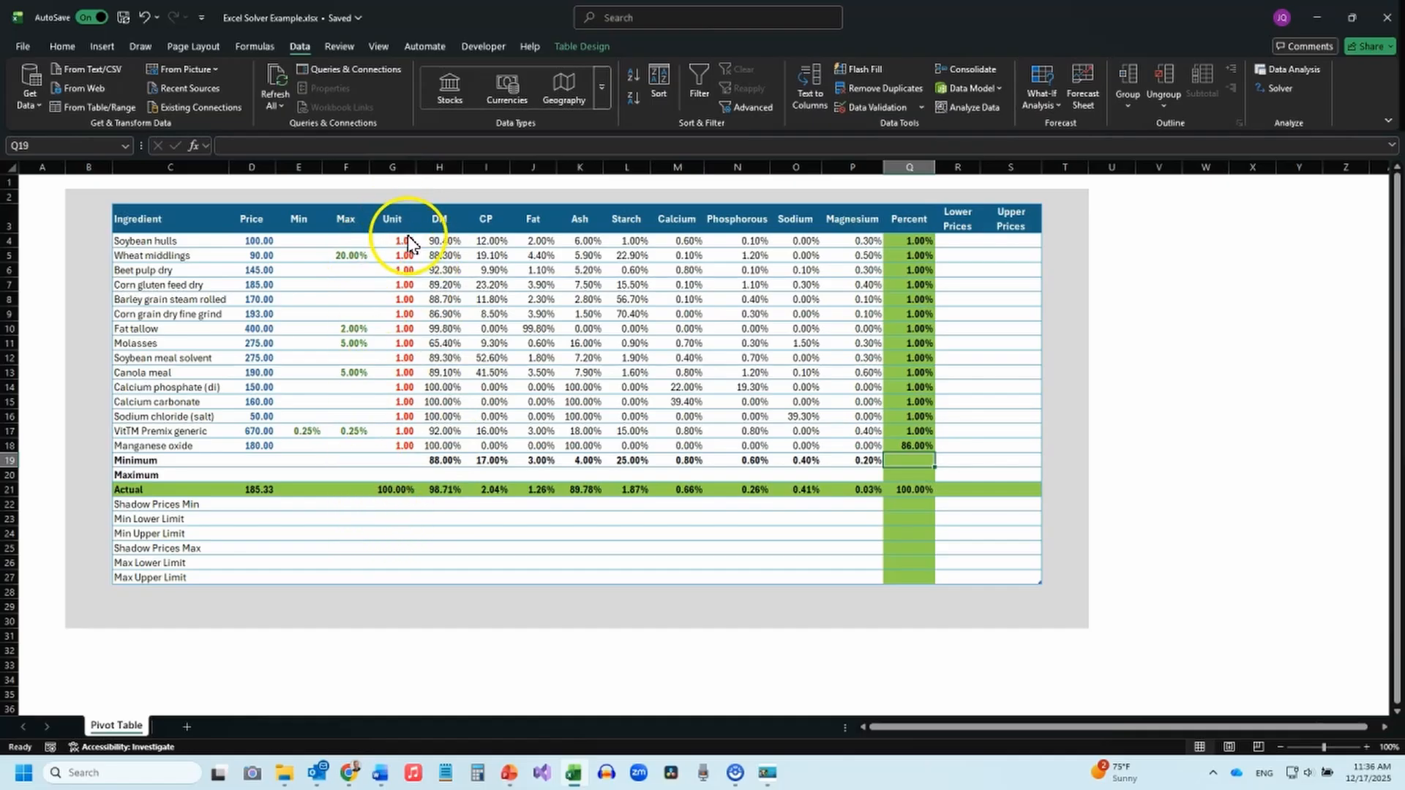
pyautogui.press('alt')
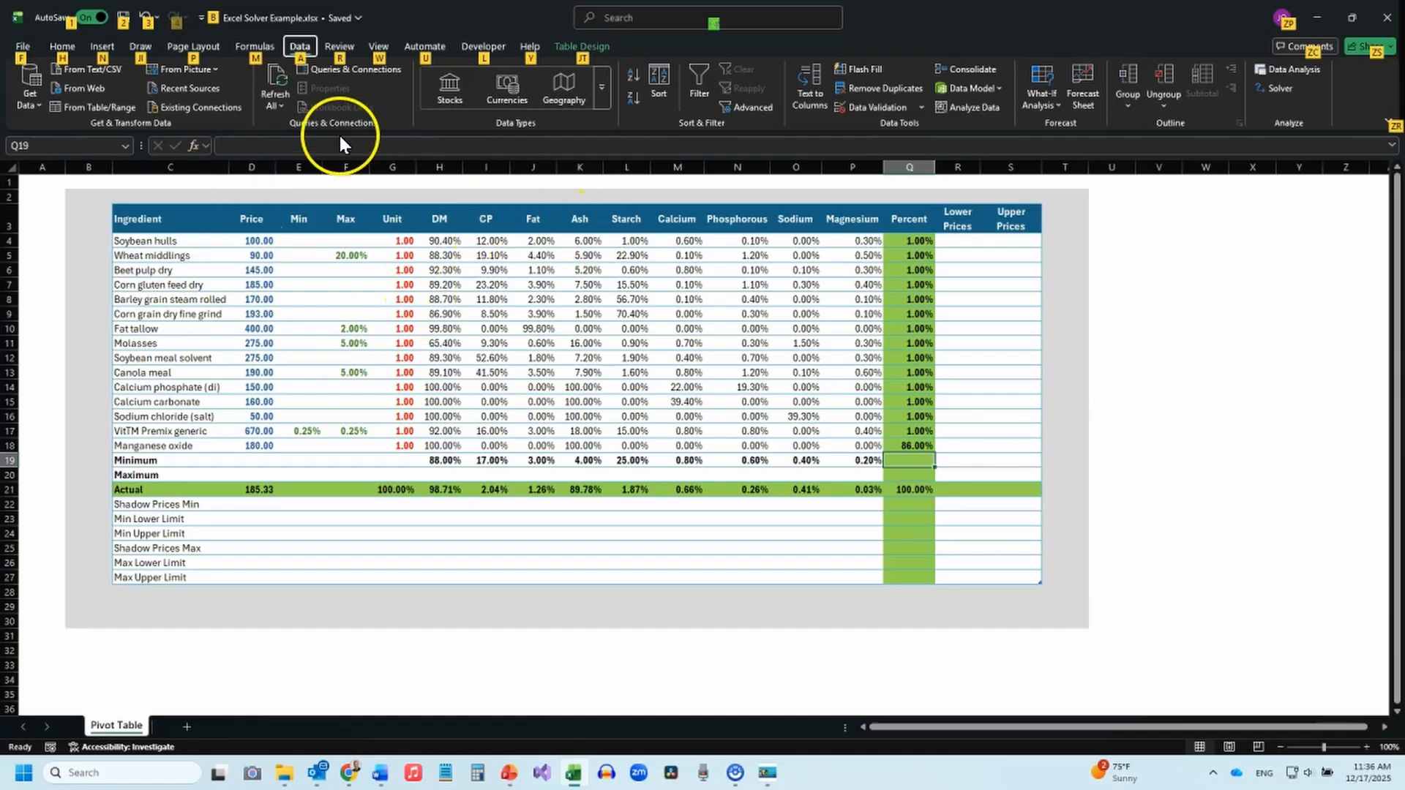
pyautogui.press('alt')
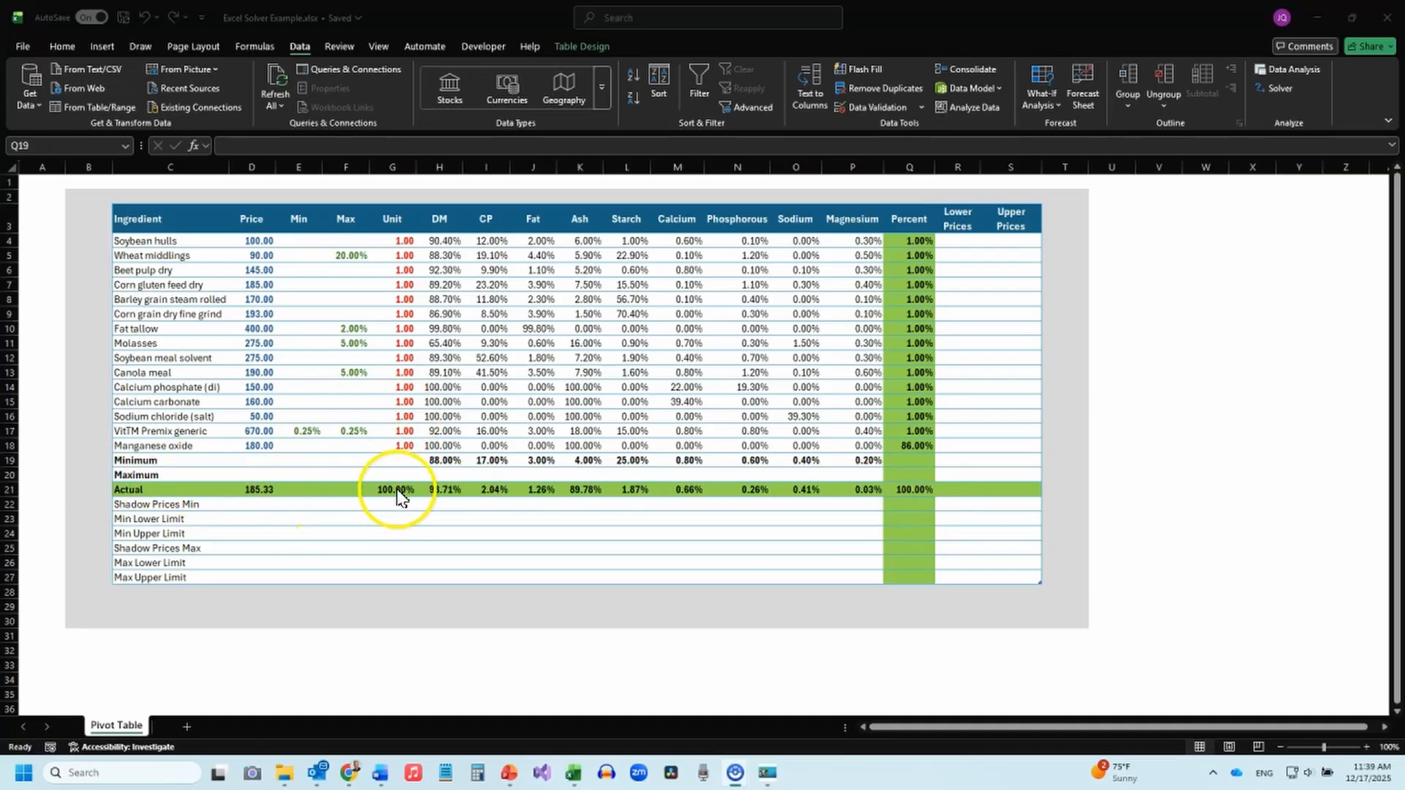
# Examine the cell names and limits set for wheat middlings, fat tallow, canola meal and VitTM premix in the Min and Max columns.
pyautogui.click(352, 255)
pyautogui.click(352, 256)
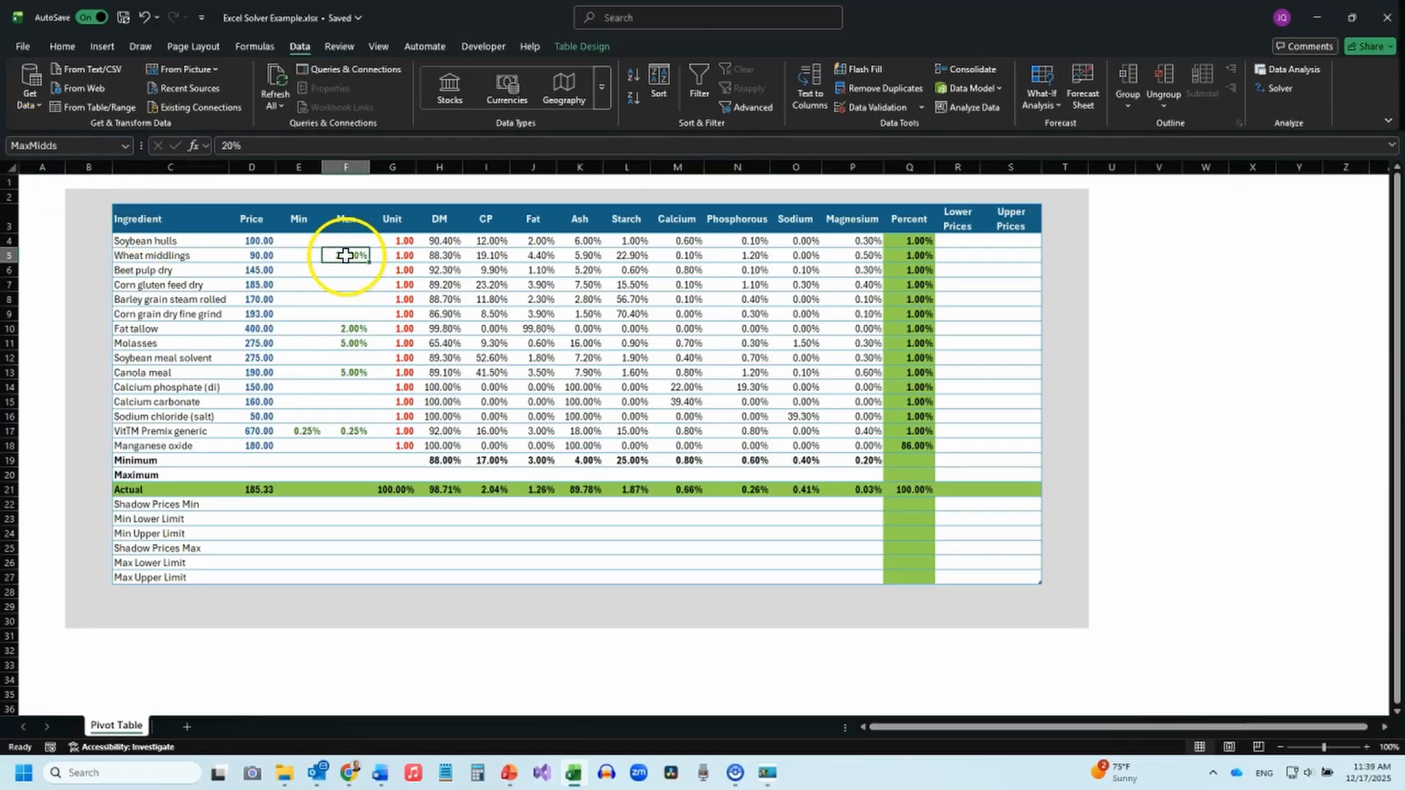
pyautogui.click(355, 327)
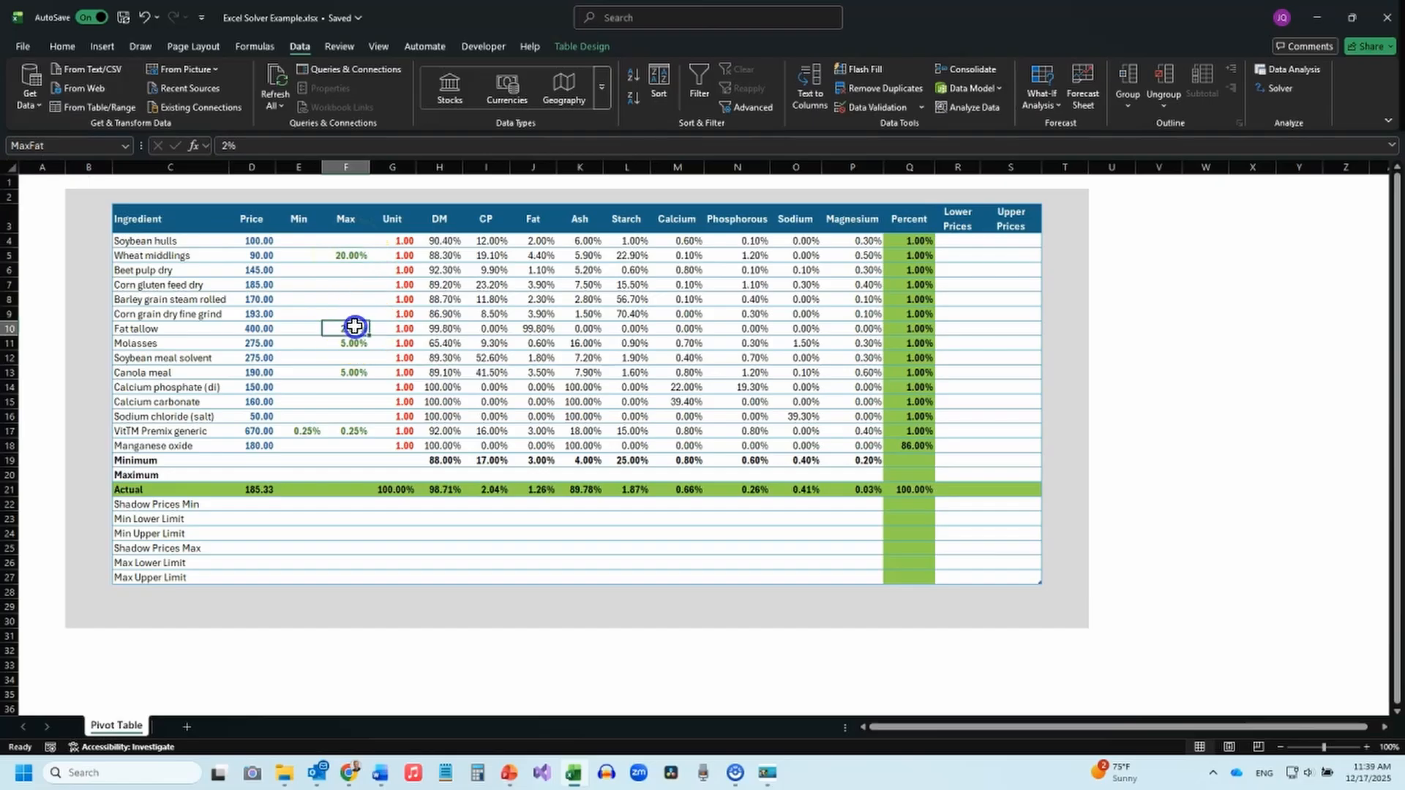
pyautogui.click(346, 373)
pyautogui.click(352, 431)
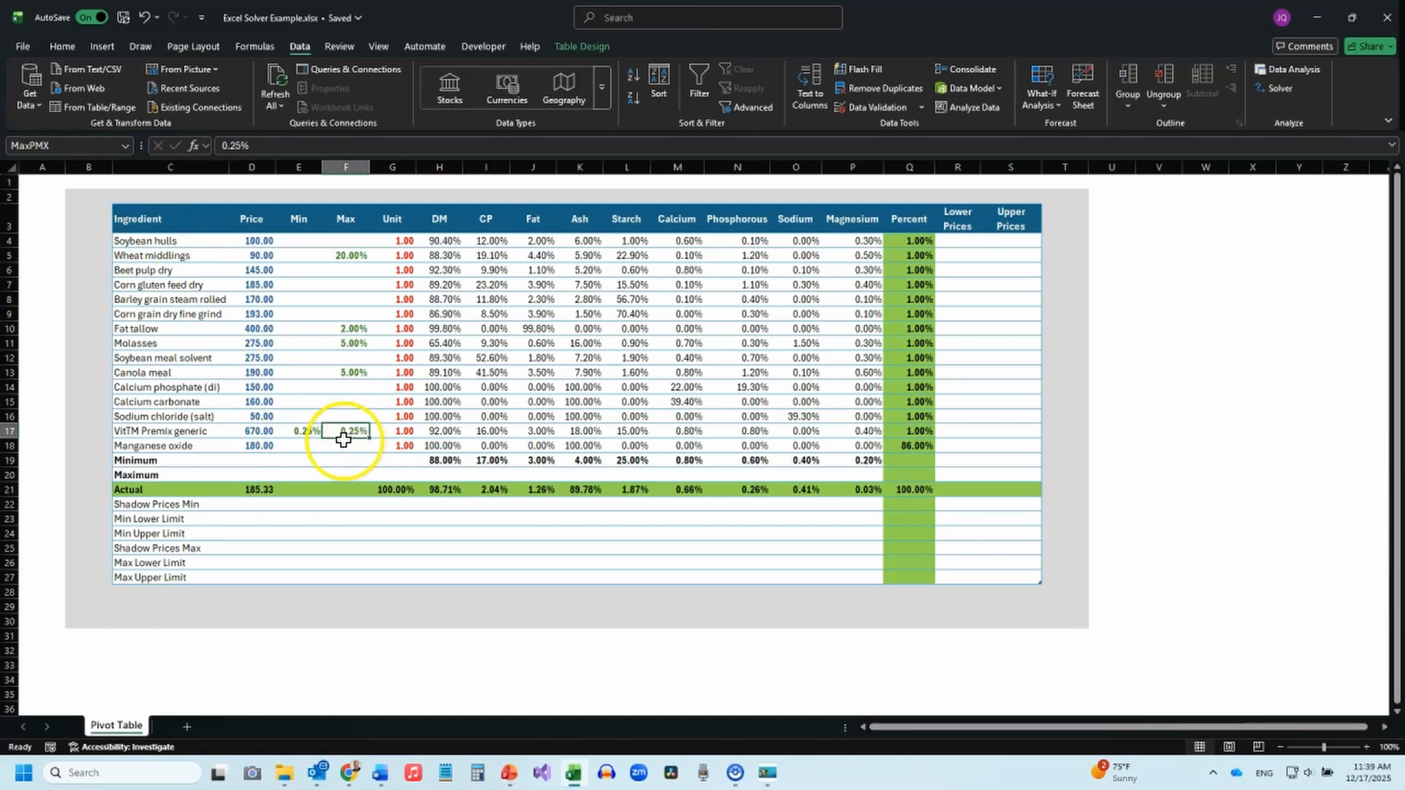
pyautogui.click(306, 431)
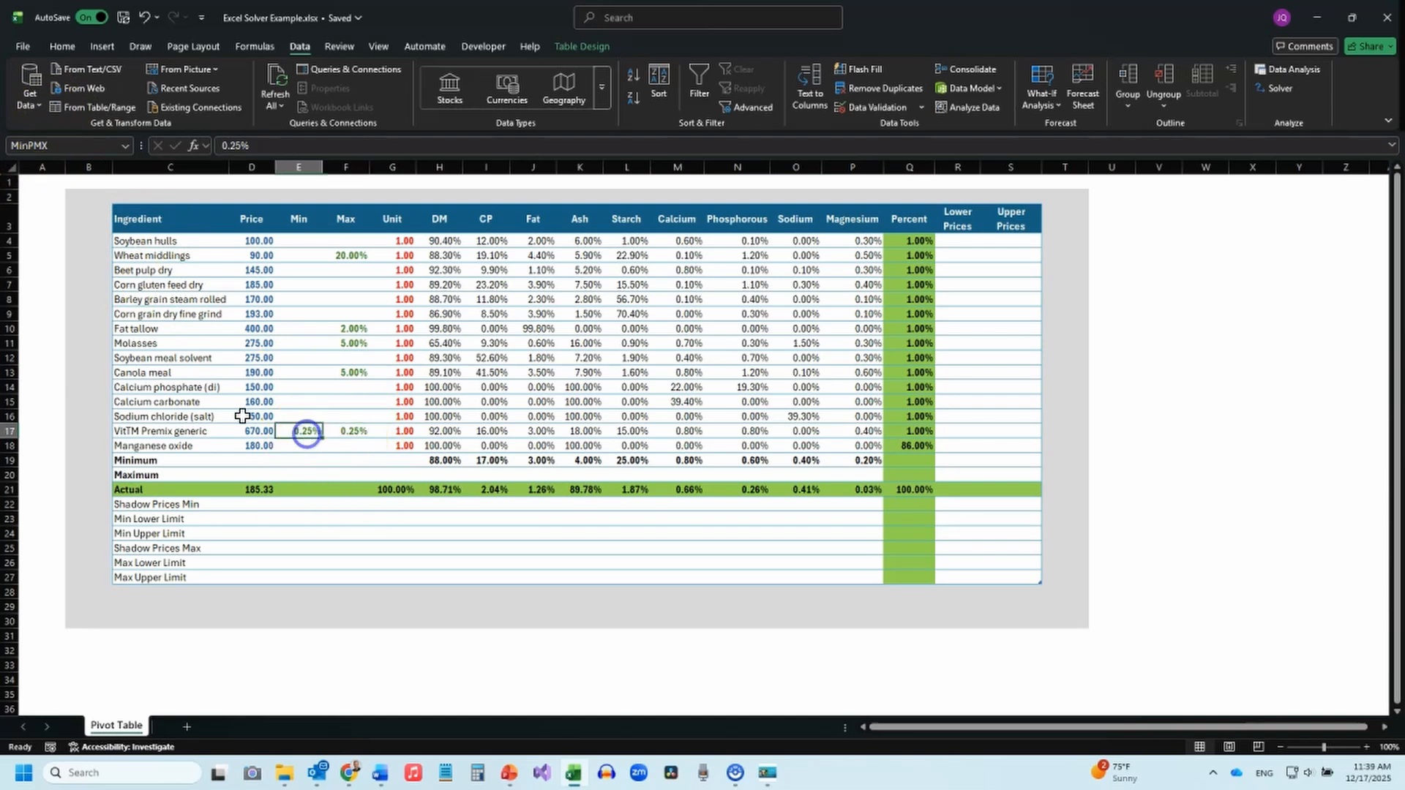
pyautogui.click(352, 431)
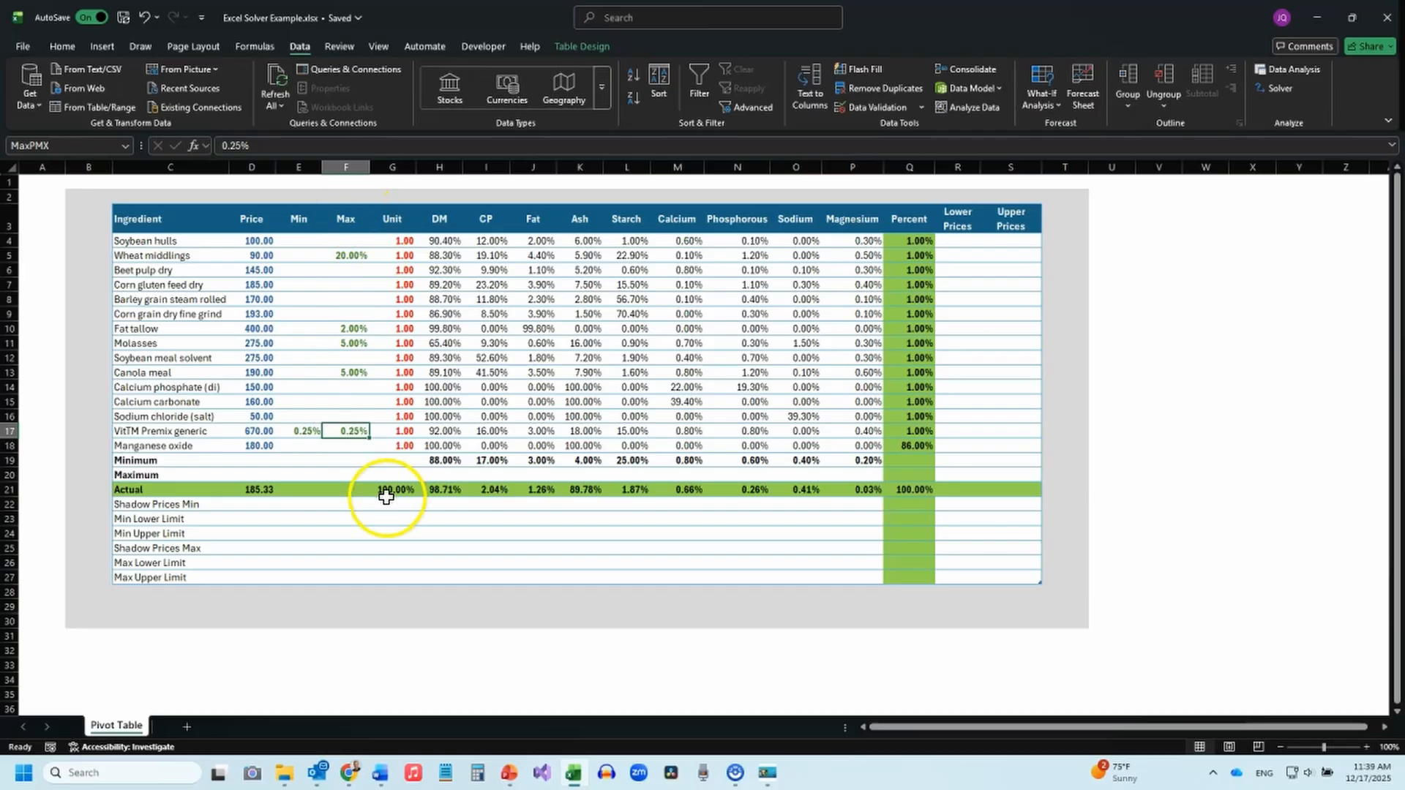
pyautogui.press('alt')
pyautogui.press('alt')
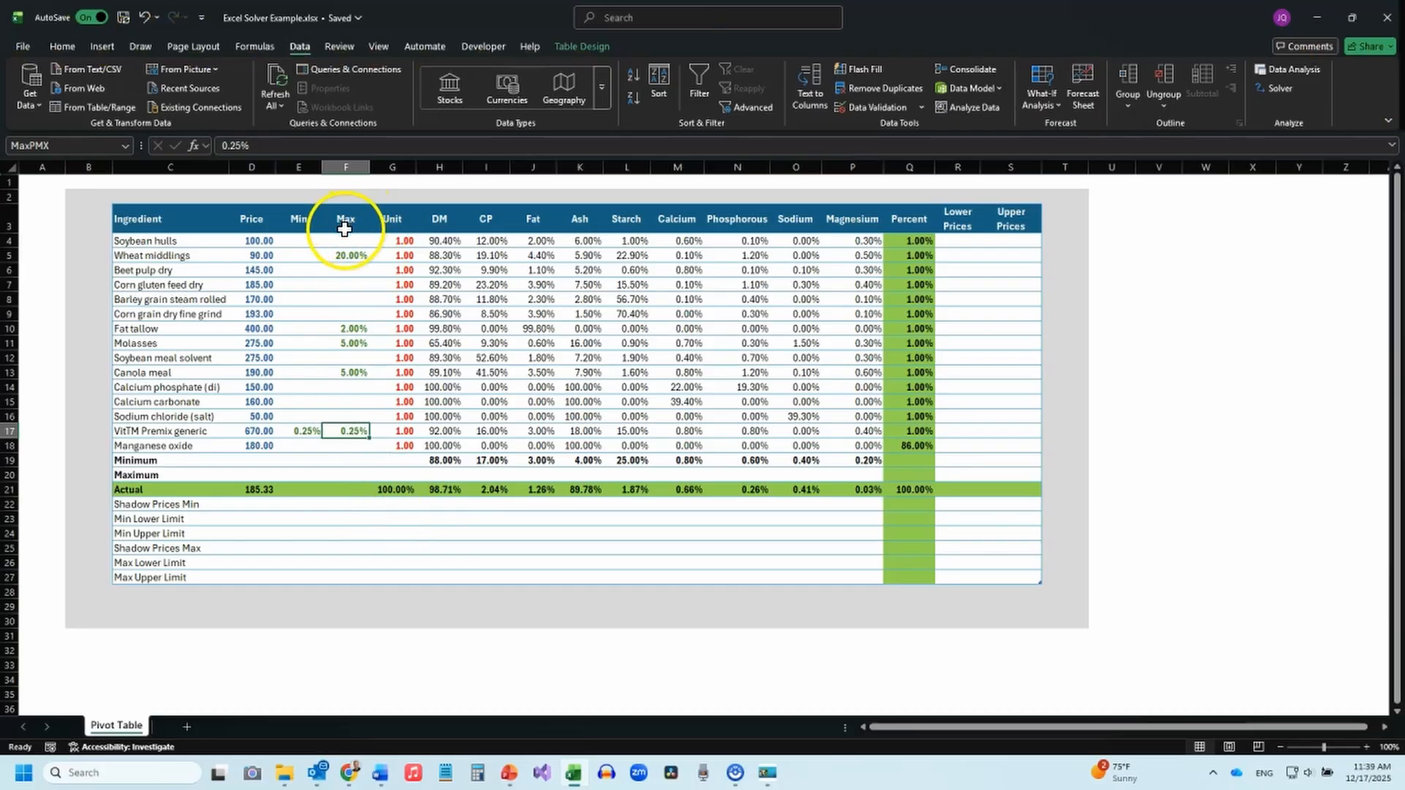
pyautogui.click(1372, 684)
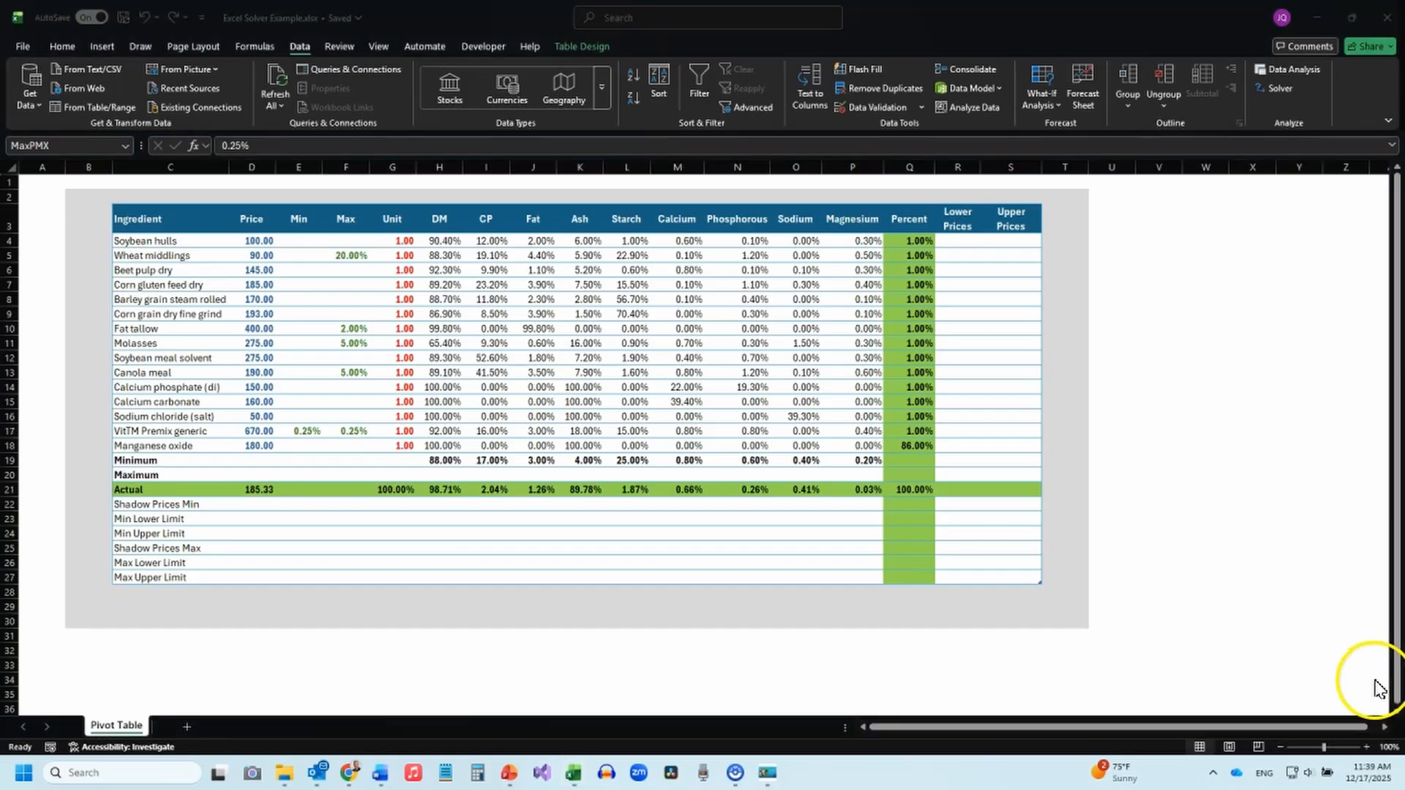
# Examine the formulas in the Actual row for Price, Unit, DM, CP, Fat and Ash.
pyautogui.click(256, 489)
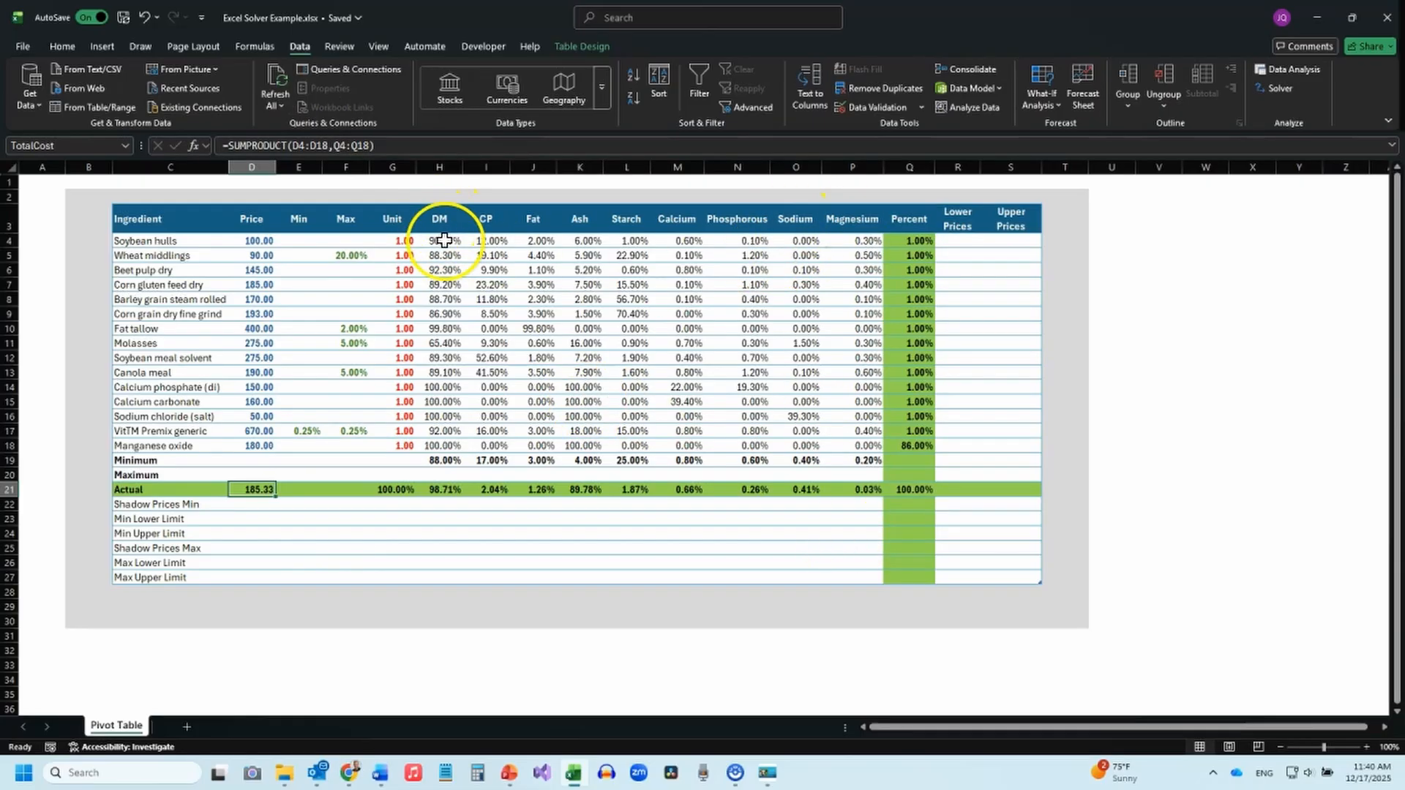
pyautogui.click(391, 489)
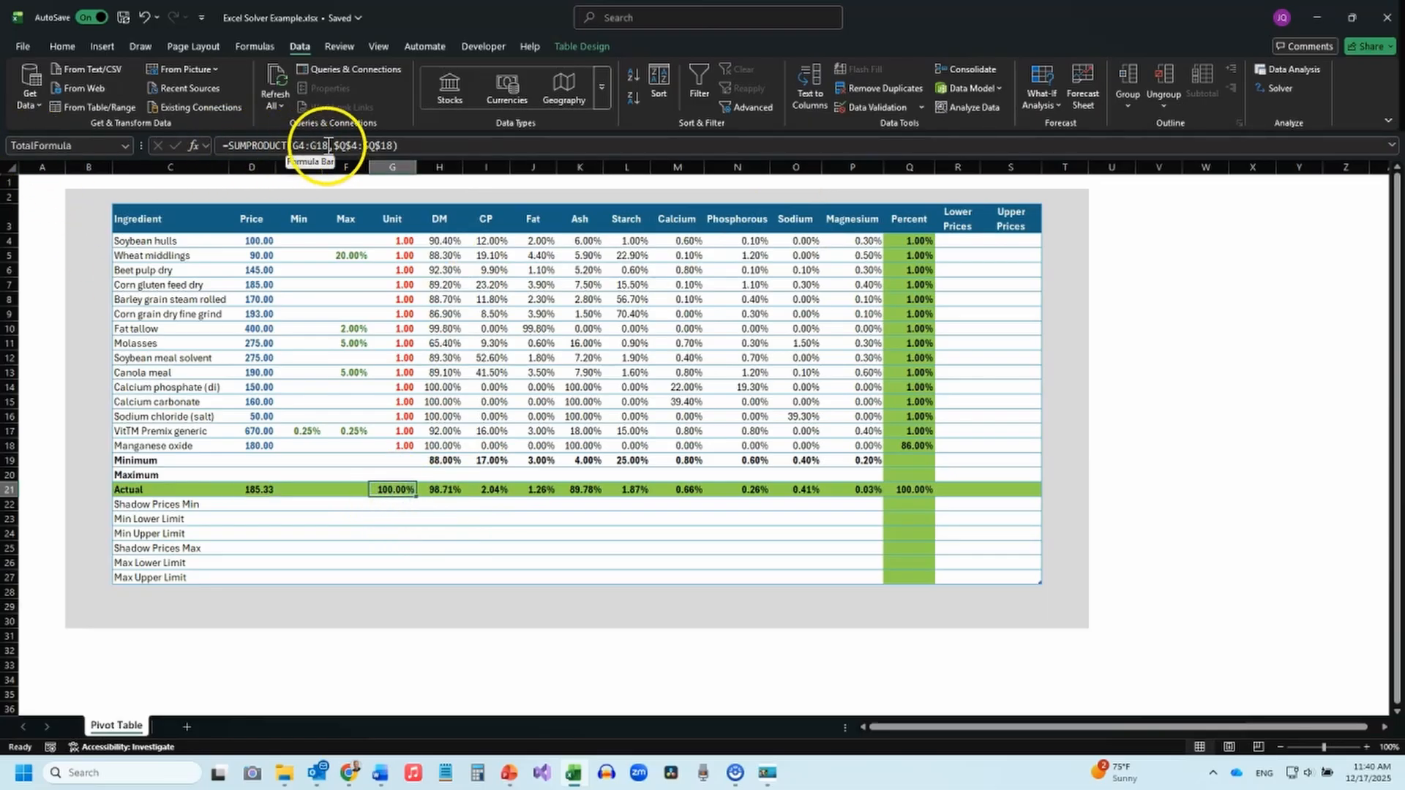
pyautogui.click(451, 491)
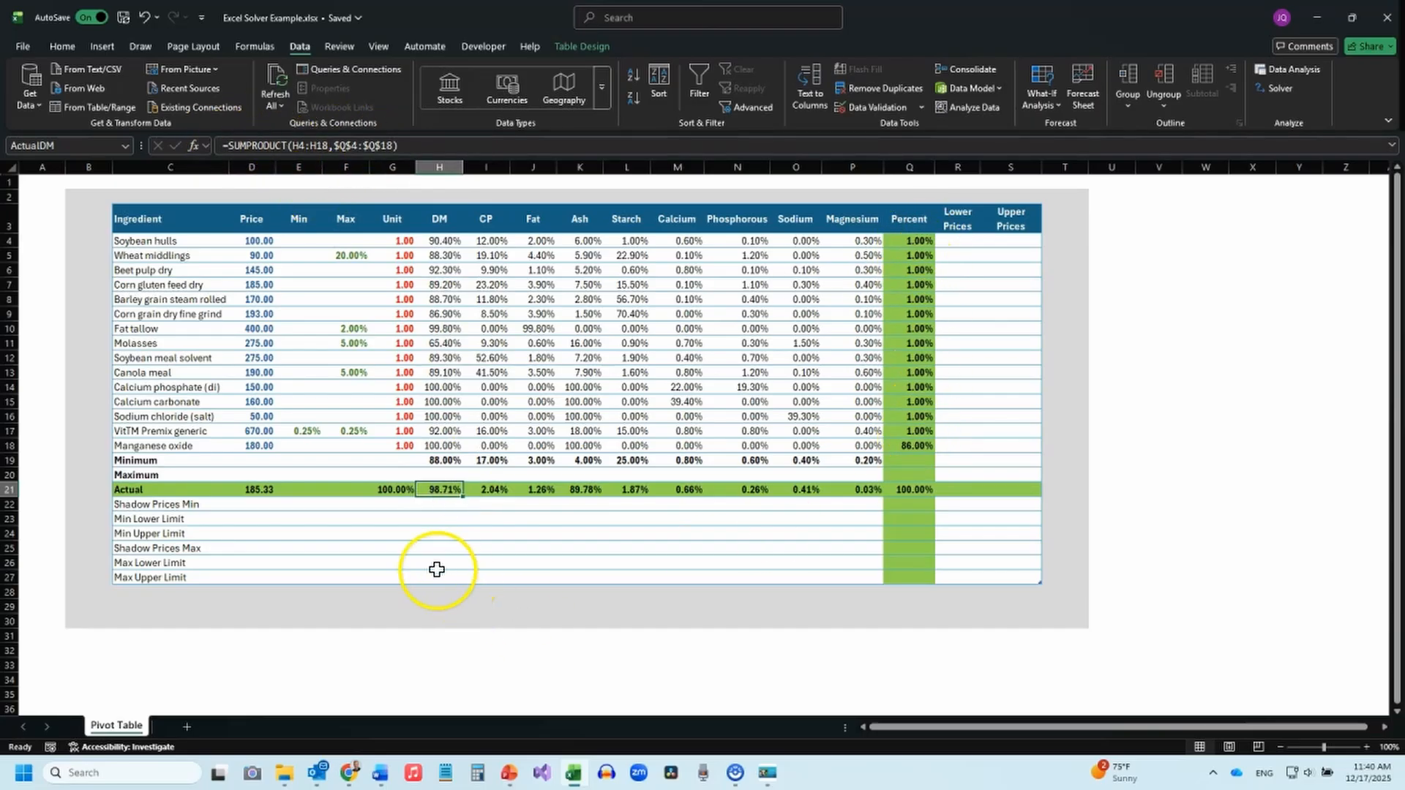
pyautogui.click(495, 492)
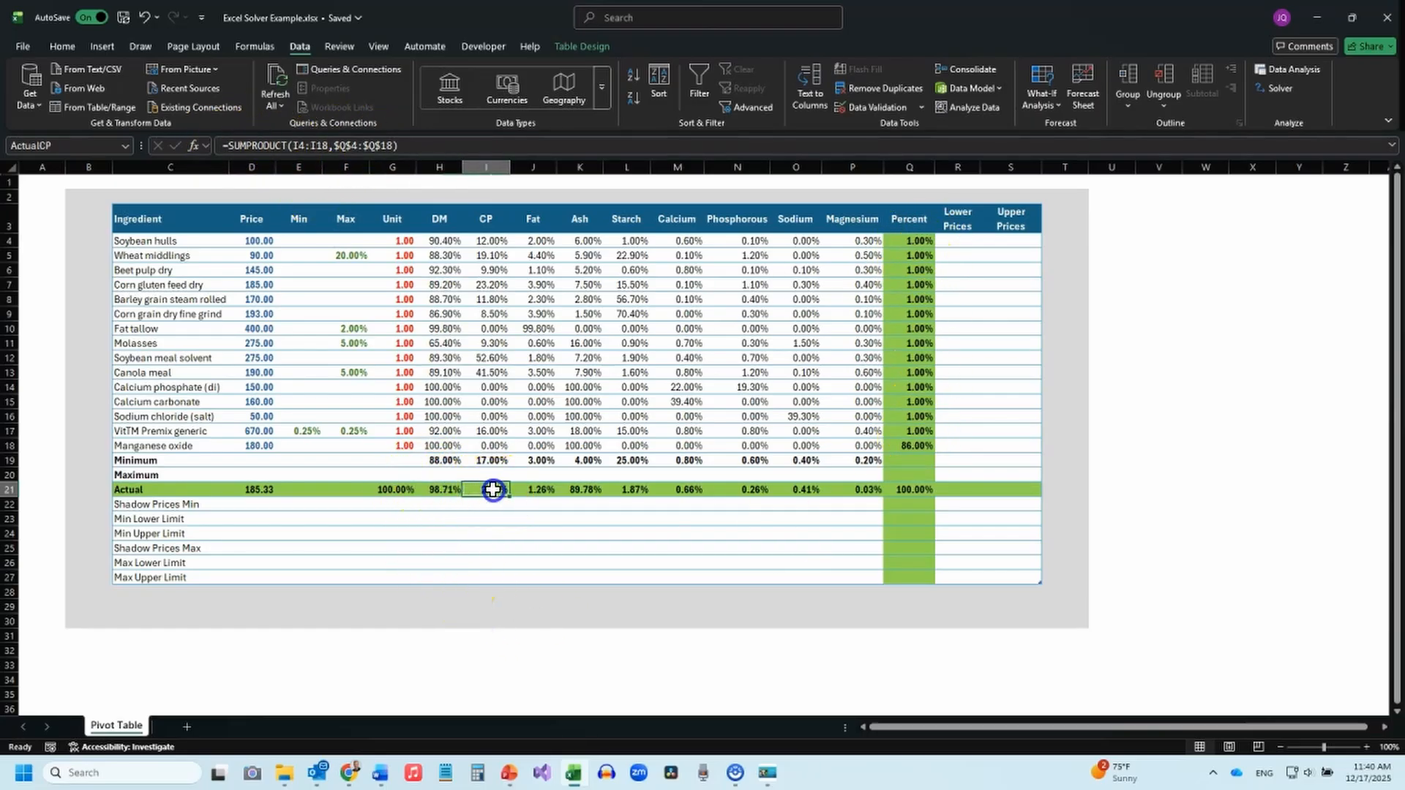
pyautogui.click(543, 491)
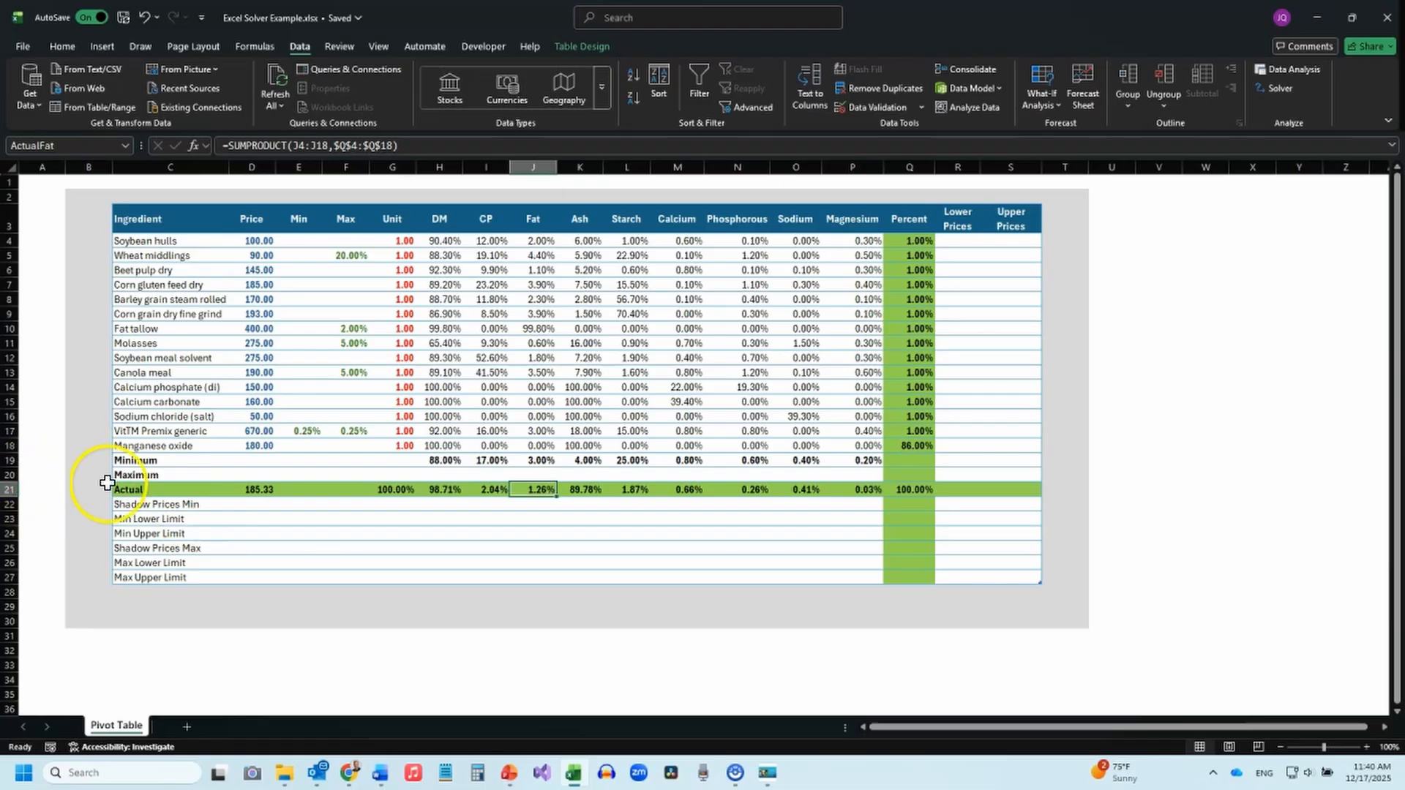
pyautogui.click(590, 489)
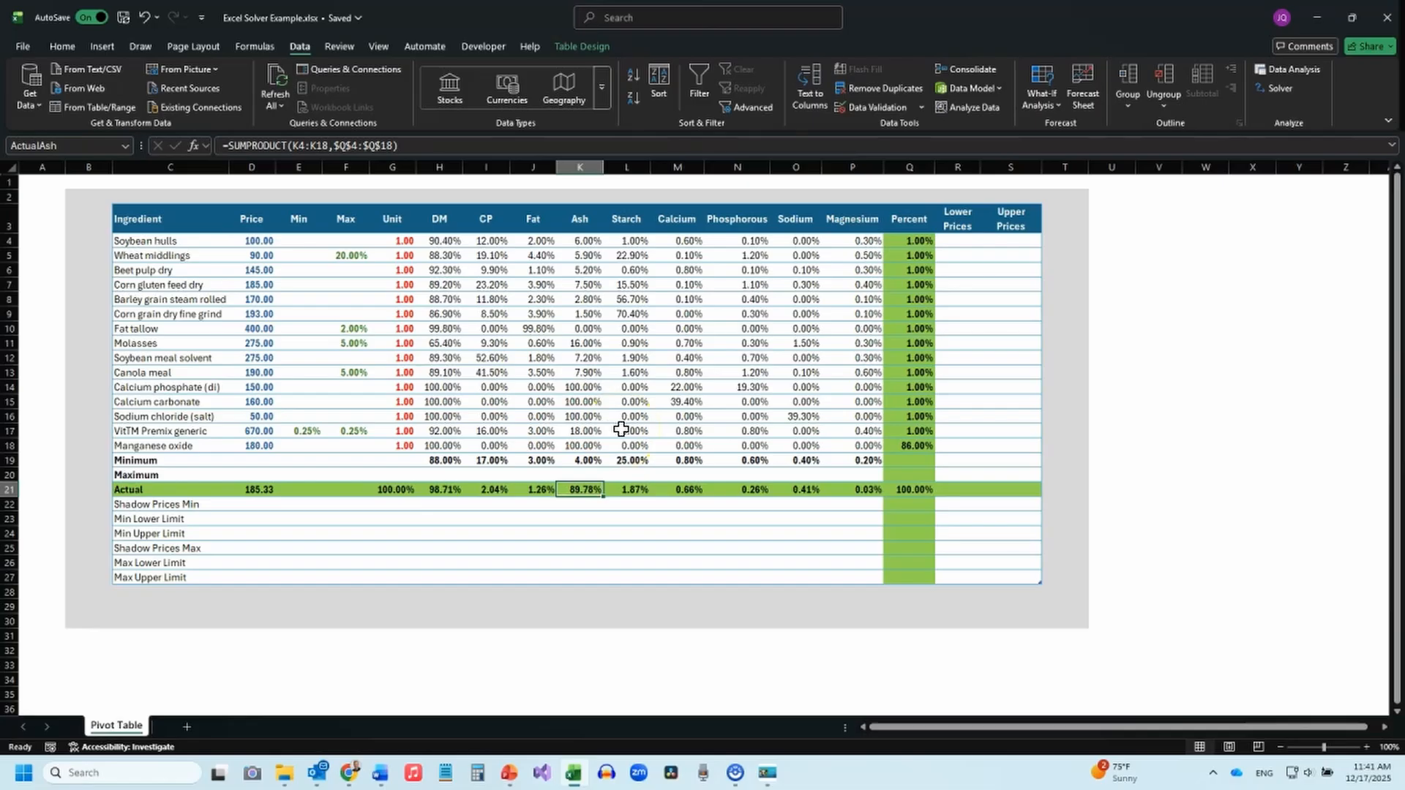
# Check the cell names of the Minimum row's DM, CP, Fat and Ash requirements.
pyautogui.click(441, 460)
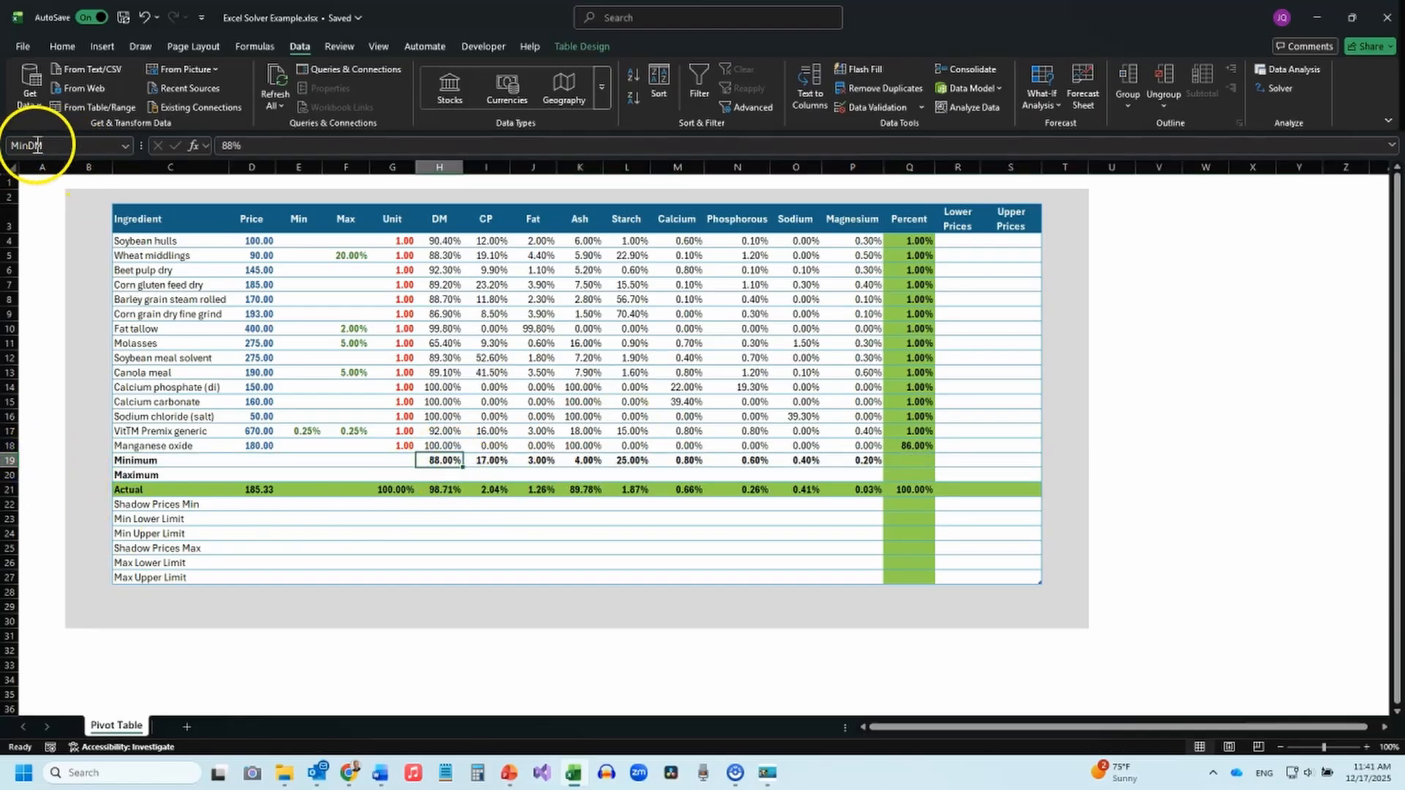
pyautogui.click(485, 460)
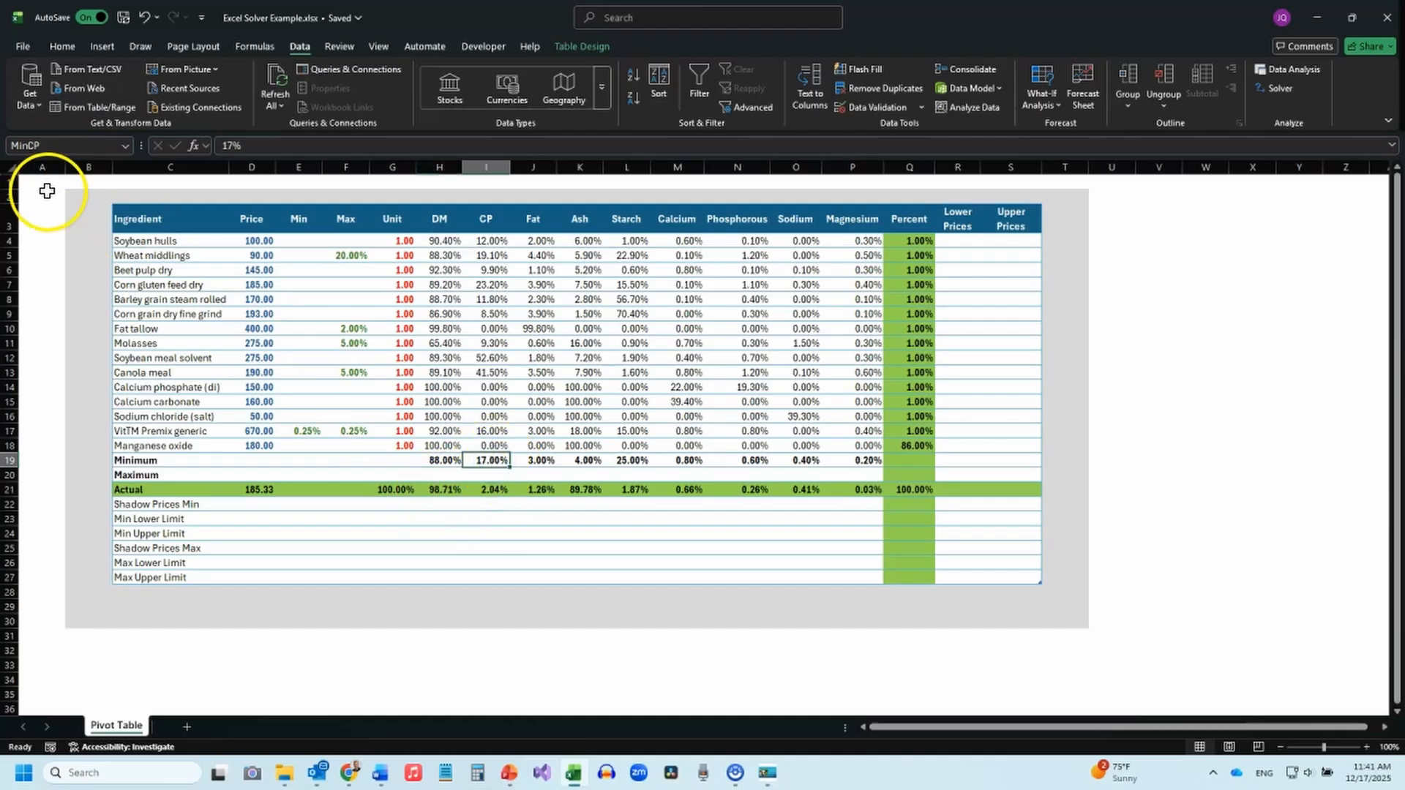
pyautogui.click(542, 459)
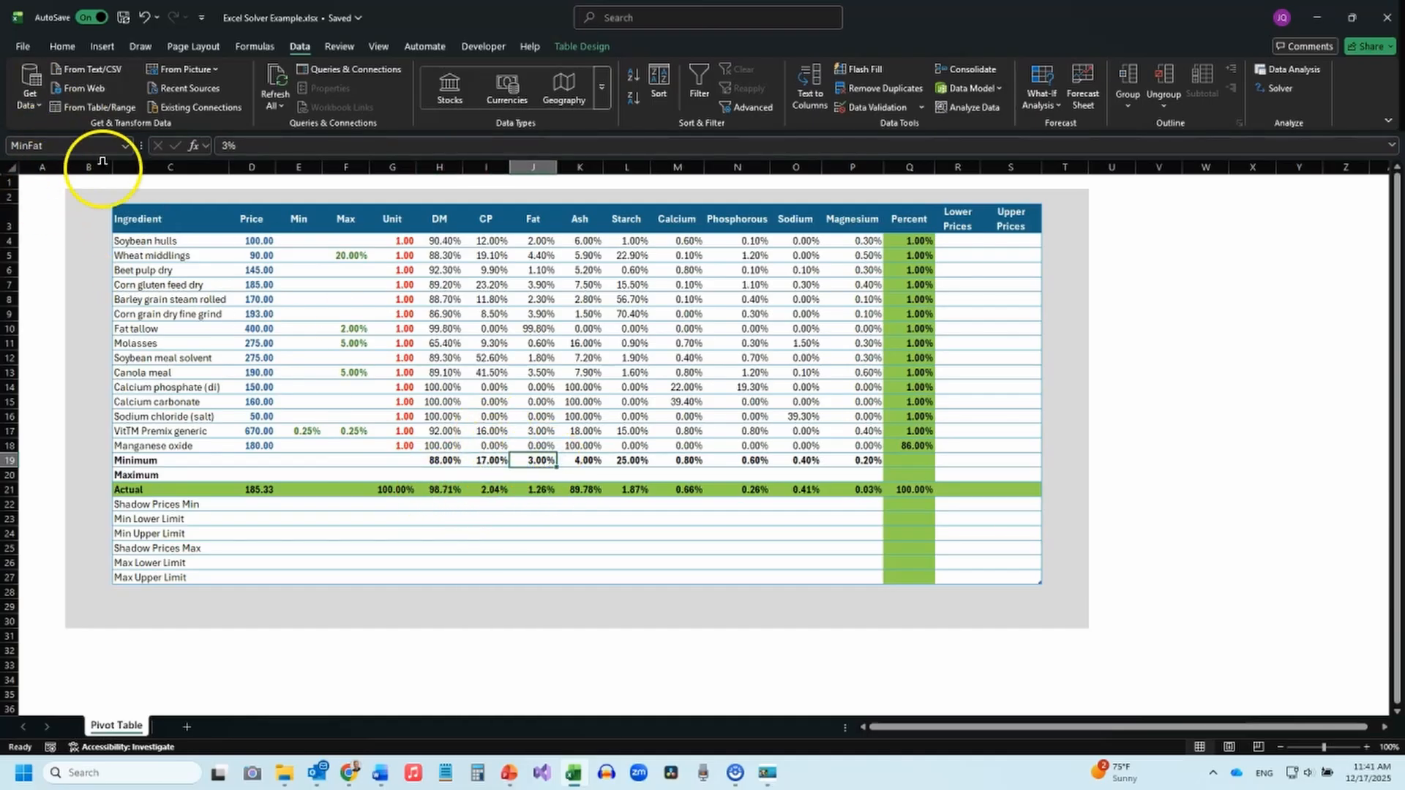
pyautogui.click(586, 460)
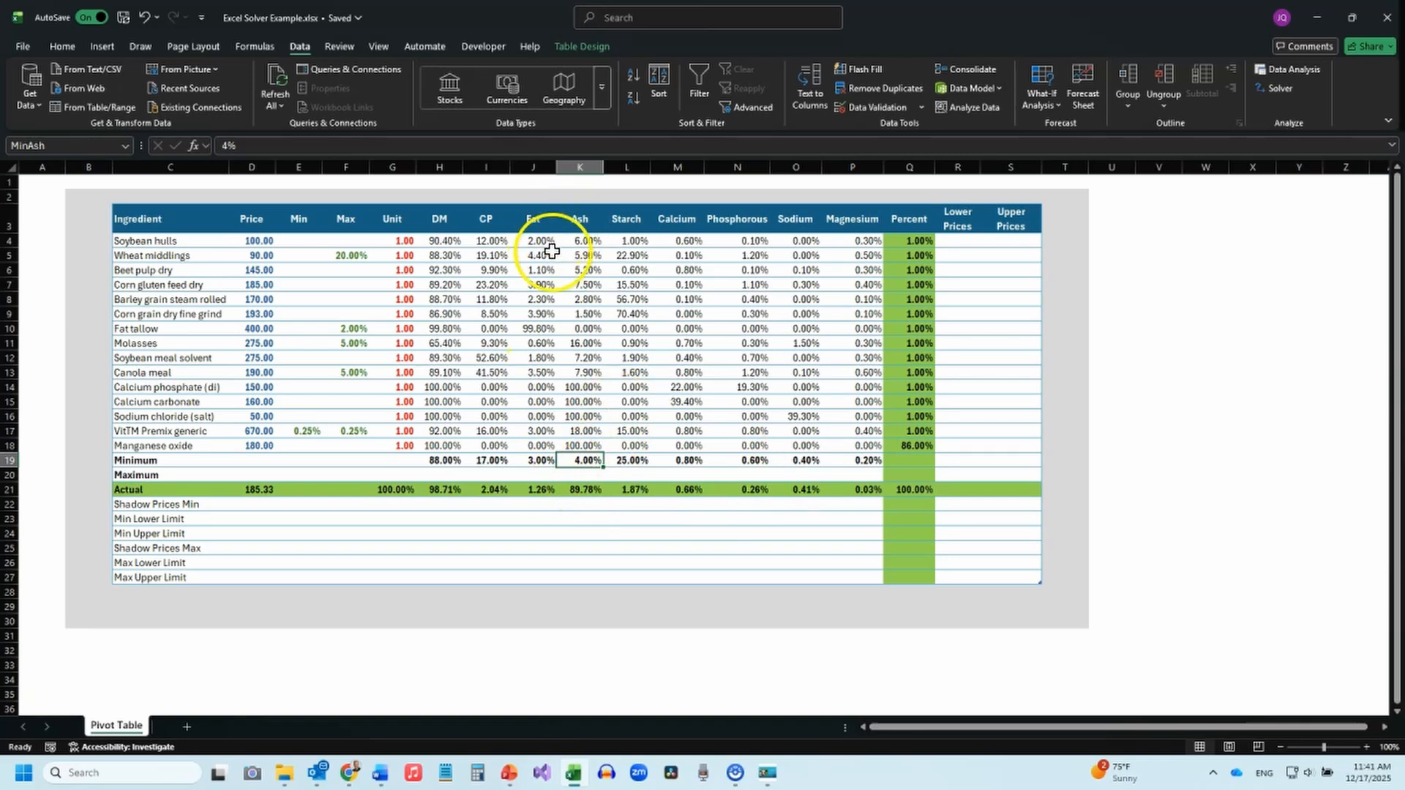
# Review the Actual row's names and formulas for Unit, Magnesium, DM and CP, plus the Percent column and its total.
pyautogui.click(395, 491)
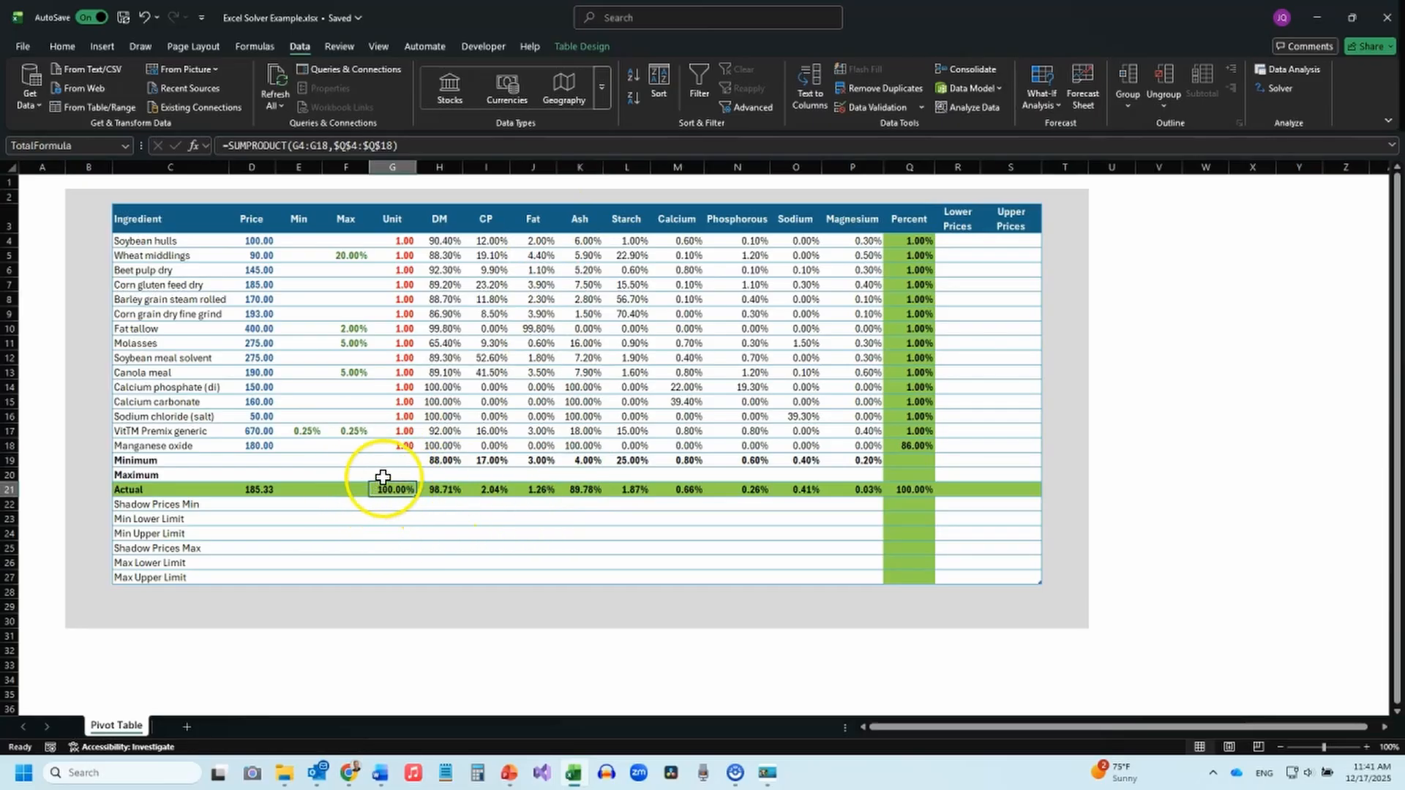
pyautogui.click(869, 490)
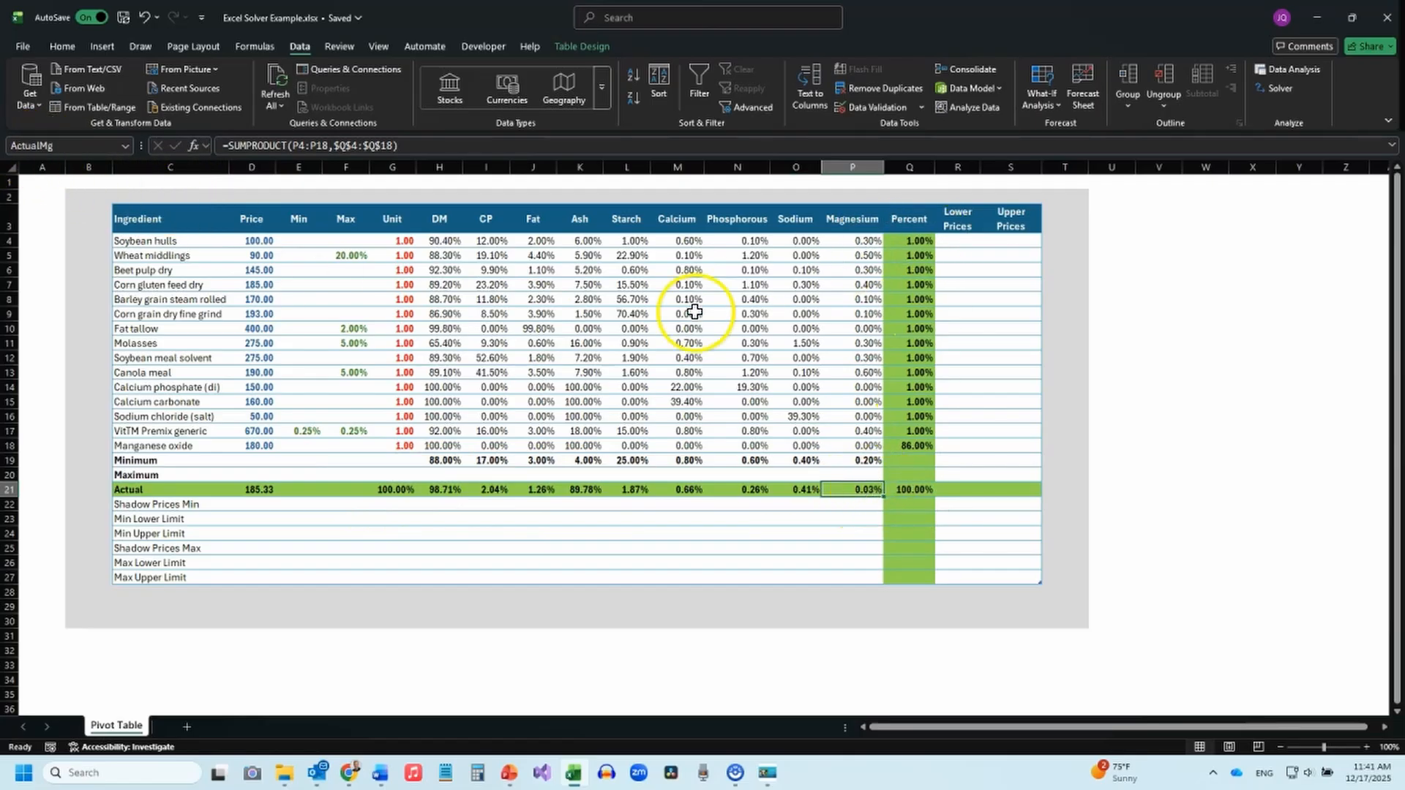
pyautogui.click(445, 489)
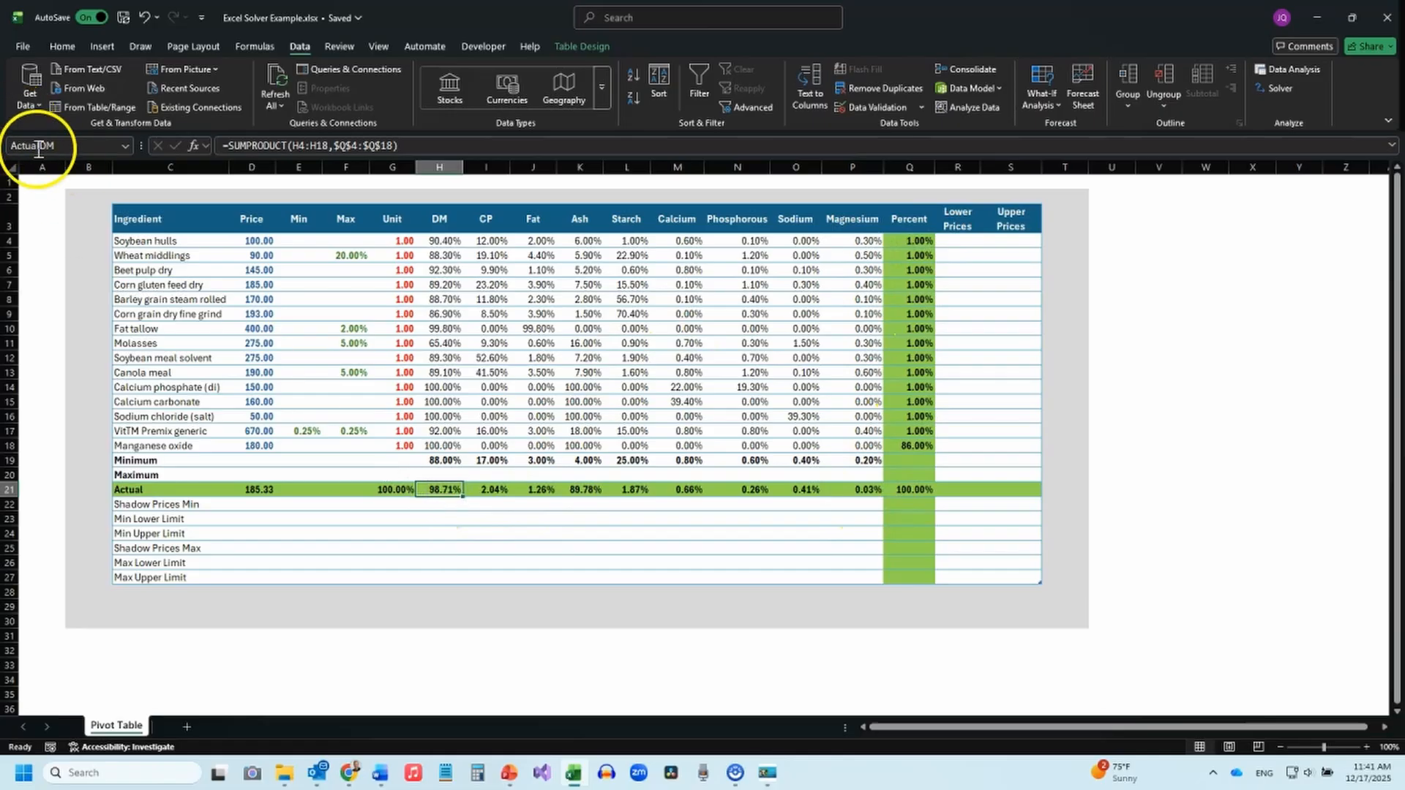
pyautogui.click(496, 491)
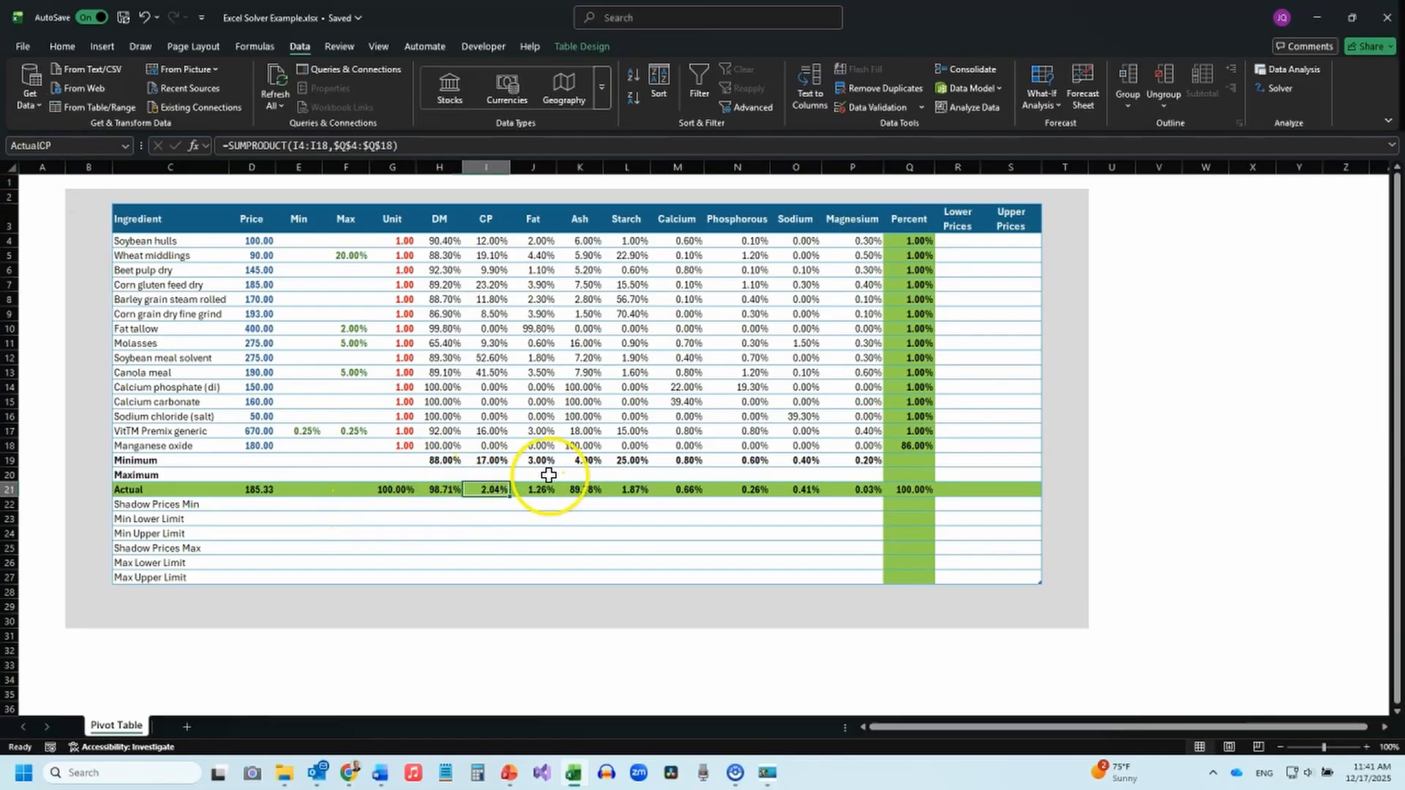
pyautogui.click(911, 241)
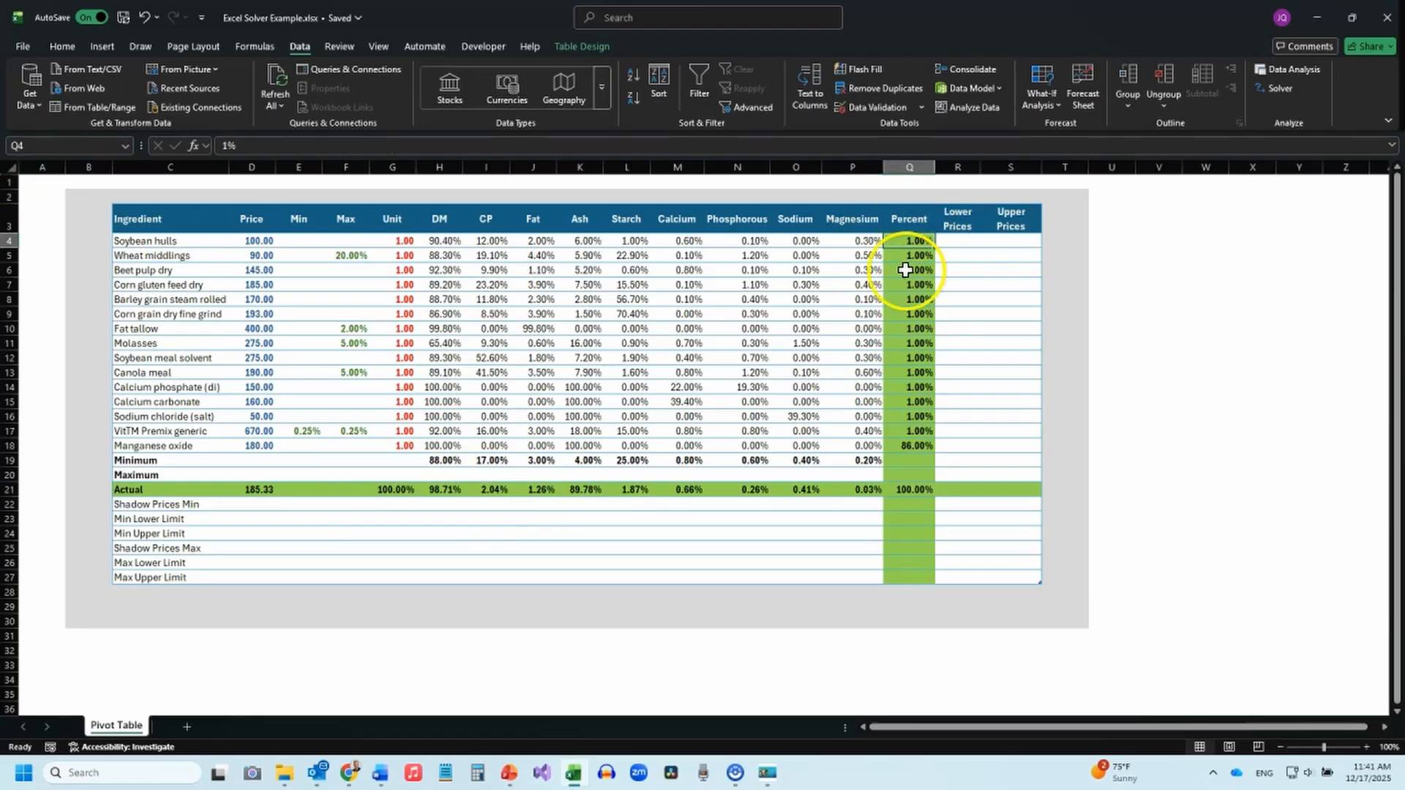
pyautogui.click(908, 489)
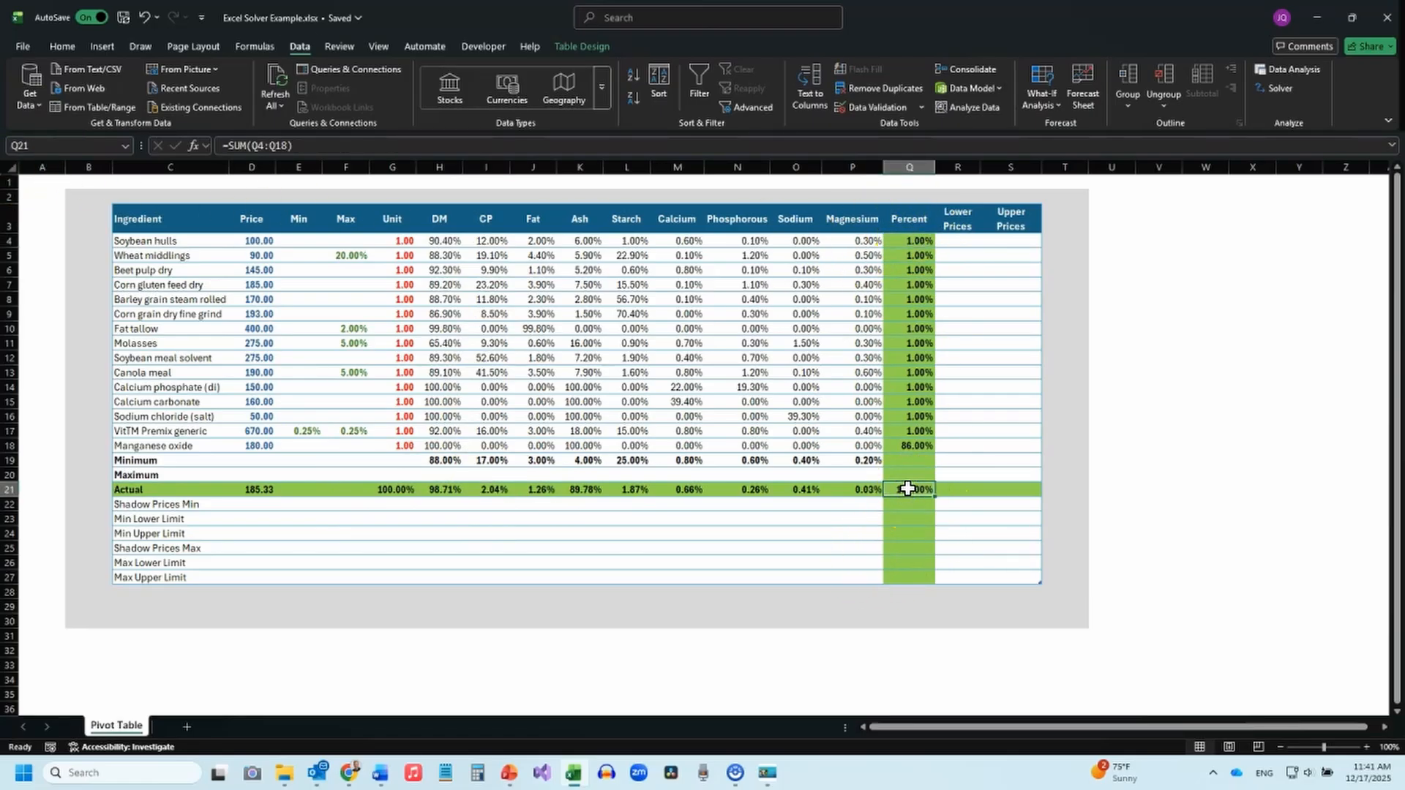
pyautogui.press('alt')
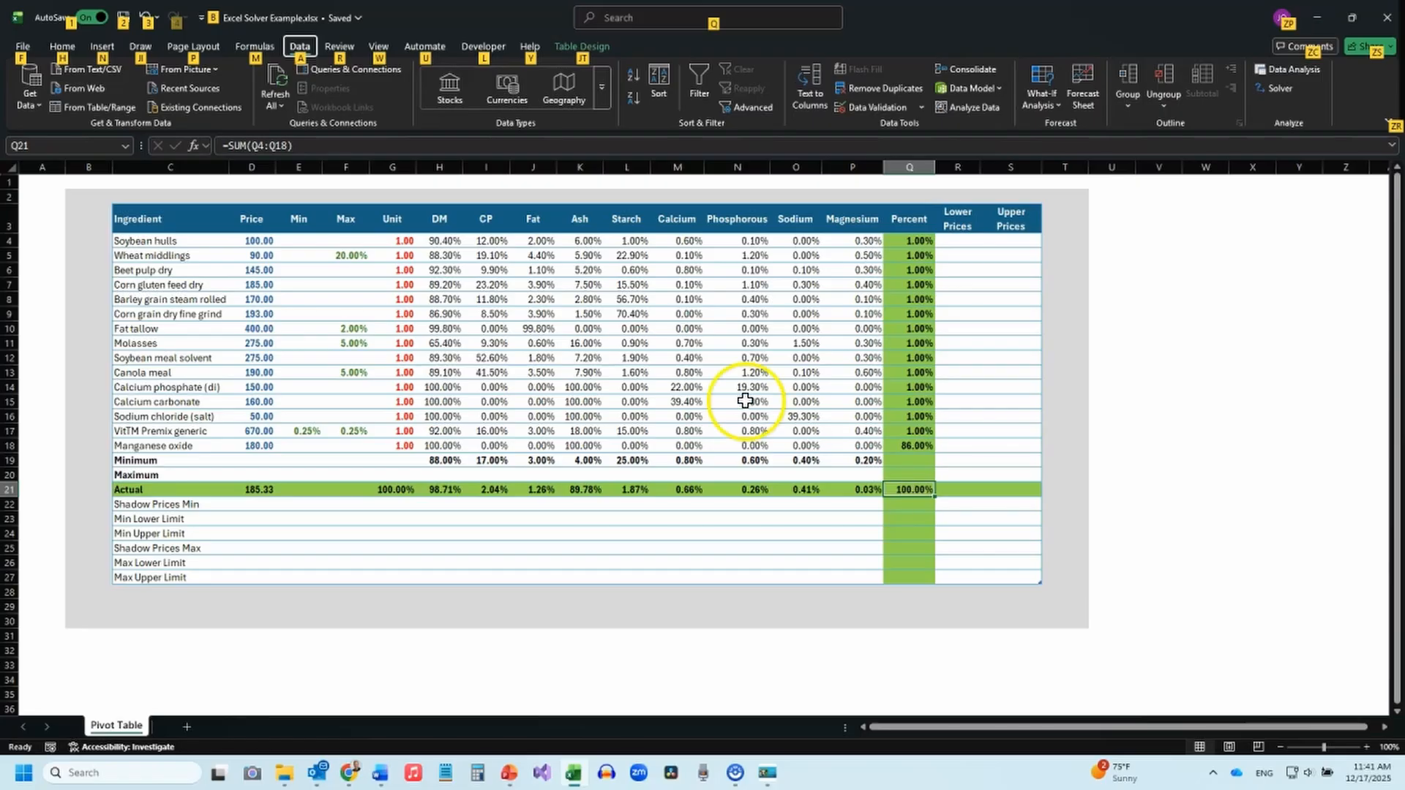
pyautogui.press('Escape')
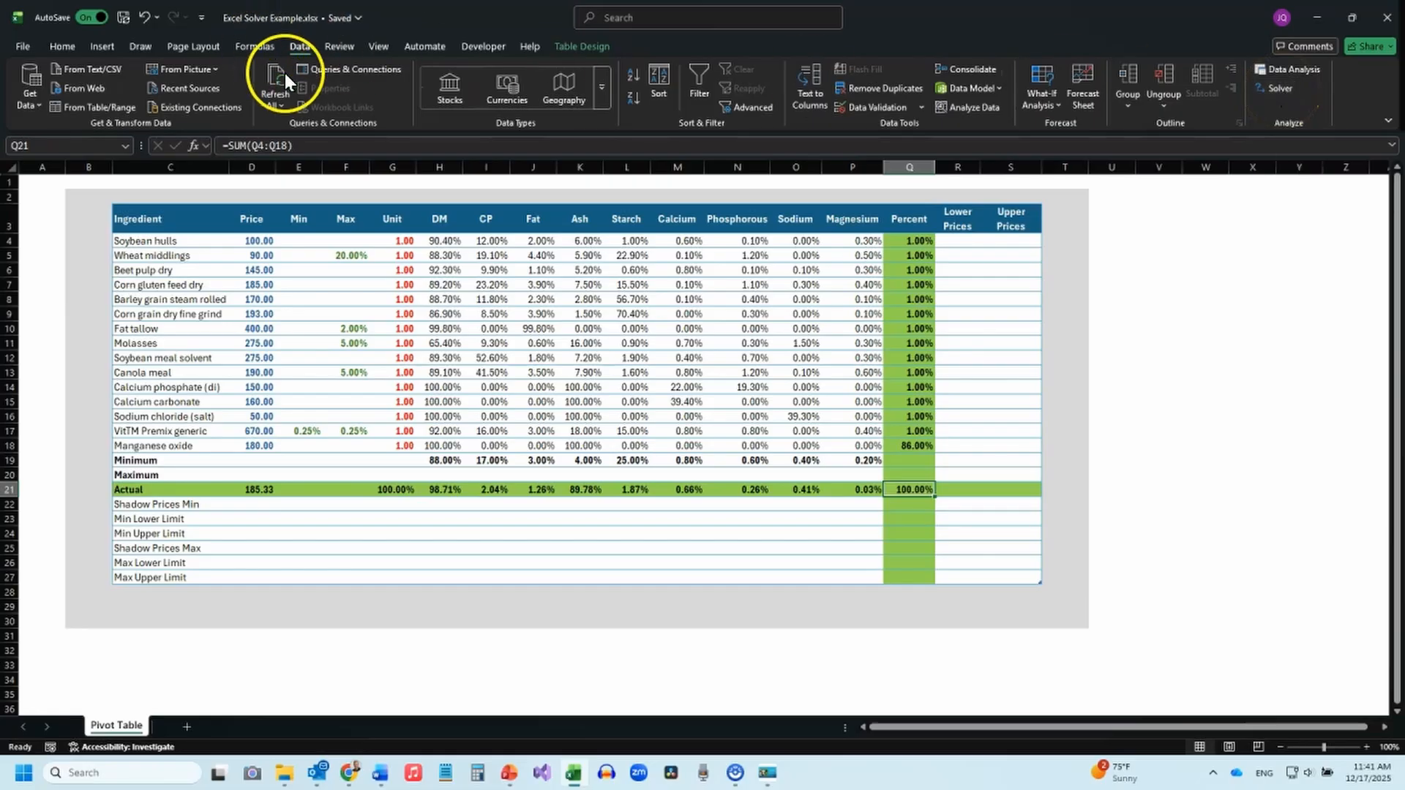
# Open the Solver parameters for the feed formulation model.
pyautogui.click(62, 47)
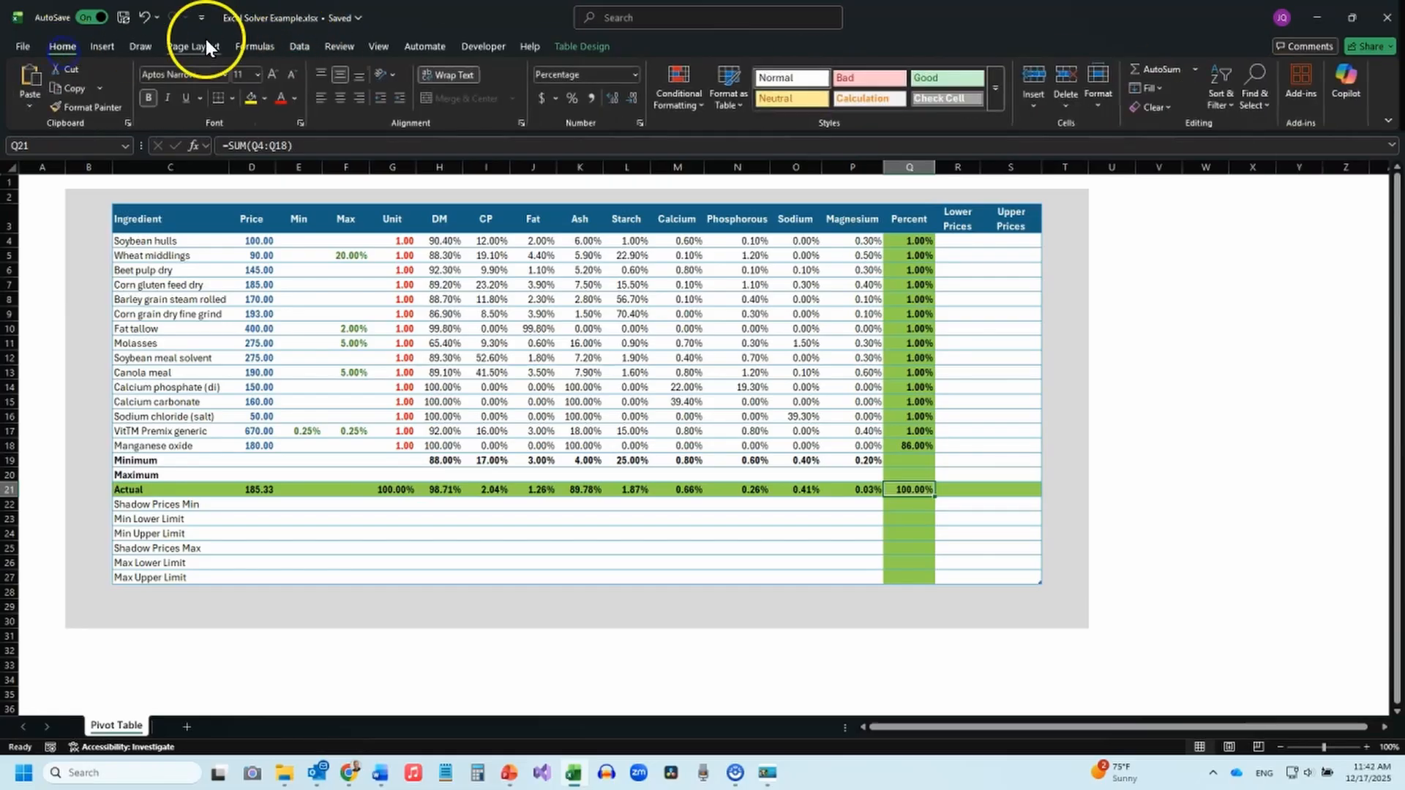
pyautogui.click(293, 47)
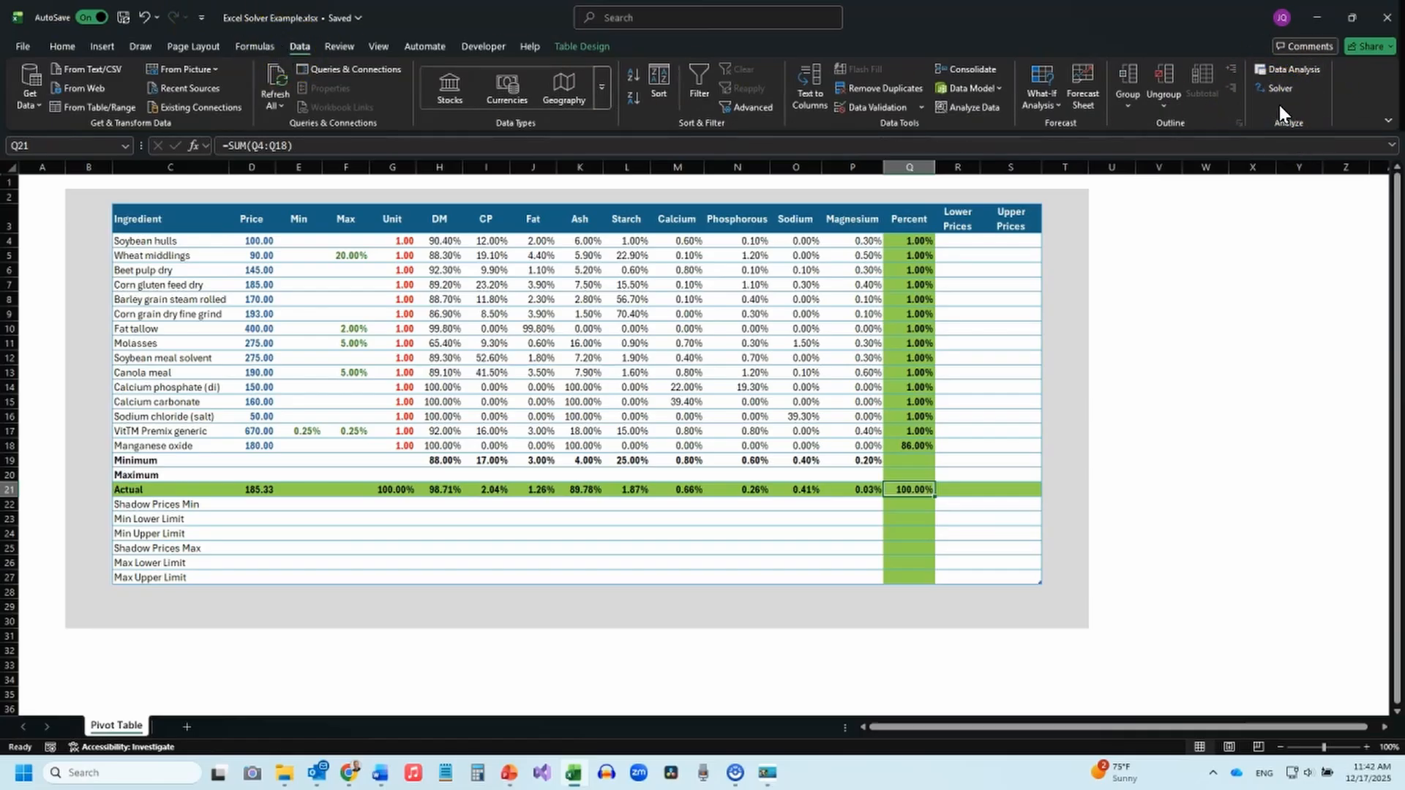
pyautogui.click(676, 330)
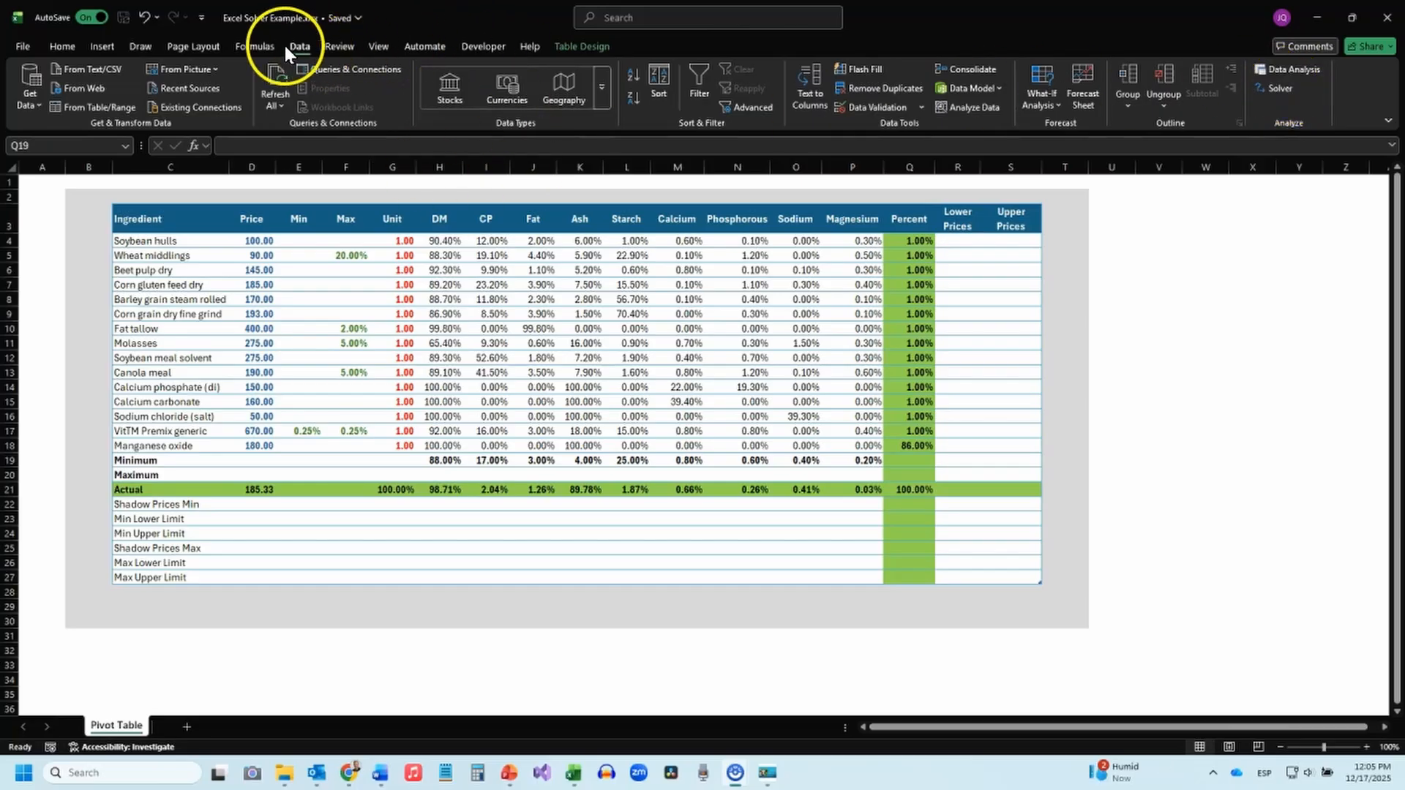
pyautogui.click(1281, 88)
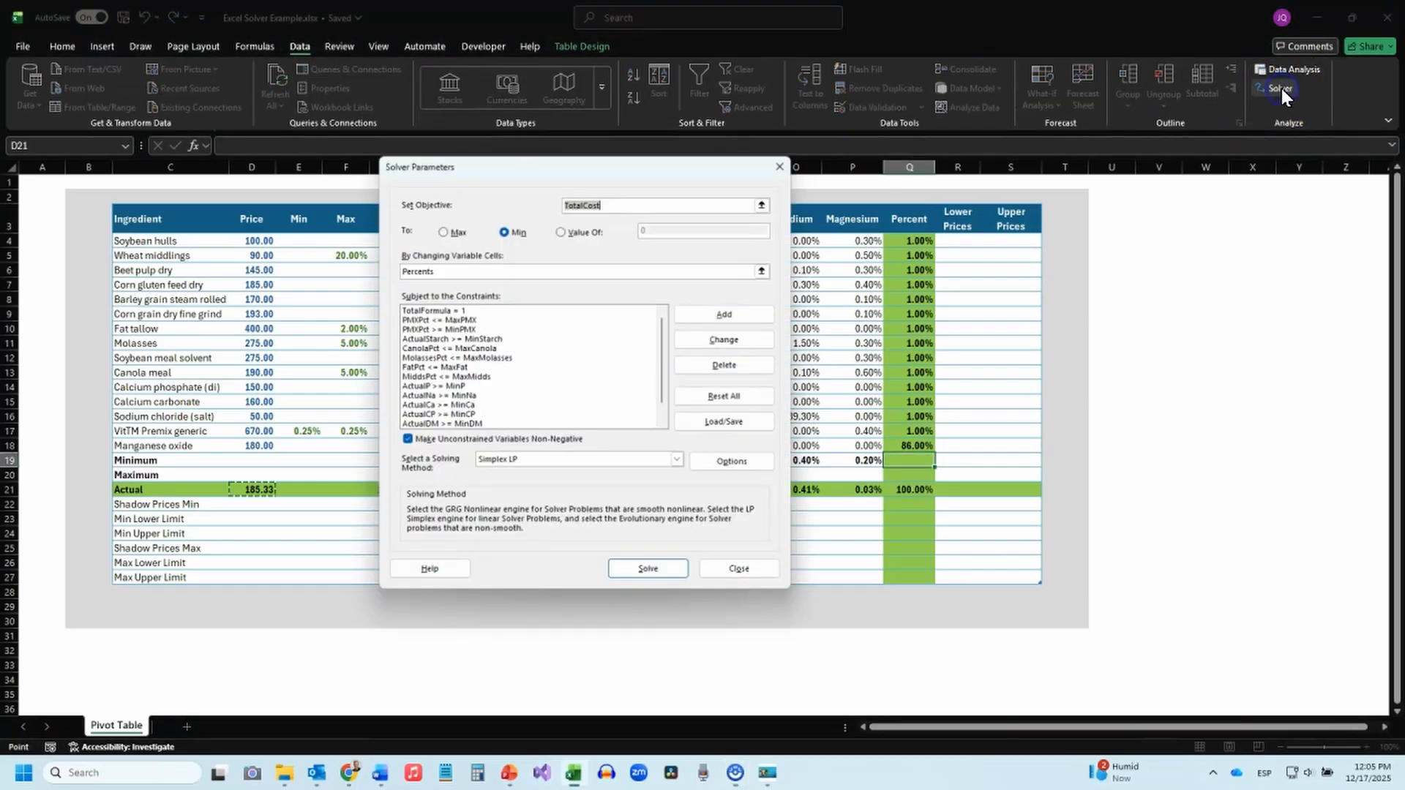
# Review the Solver objective TotalCost, the Min target, the changing cells Percents and the constraint list.
pyautogui.moveTo(520, 172); pyautogui.dragTo(774, 178)
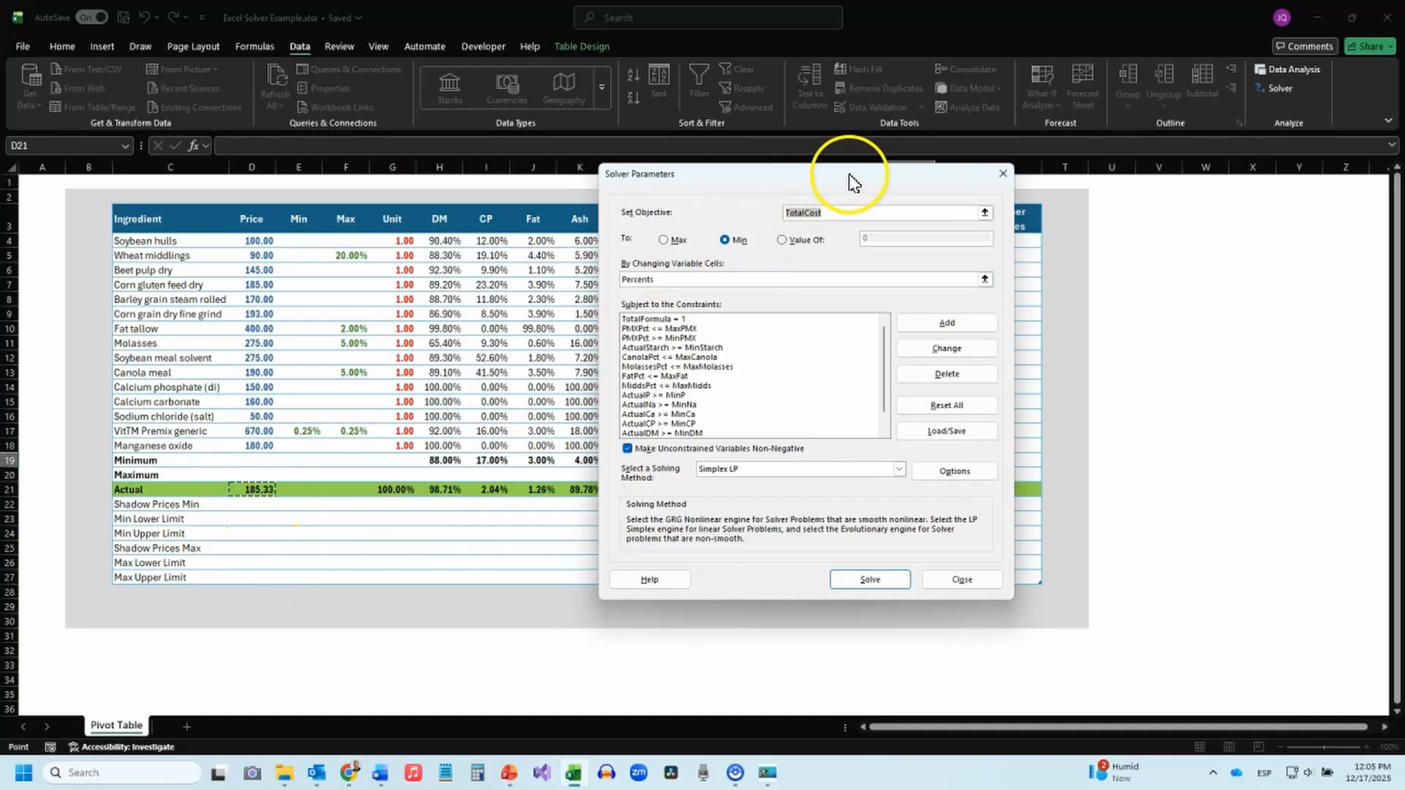
pyautogui.moveTo(849, 176); pyautogui.dragTo(503, 142)
pyautogui.click(320, 249)
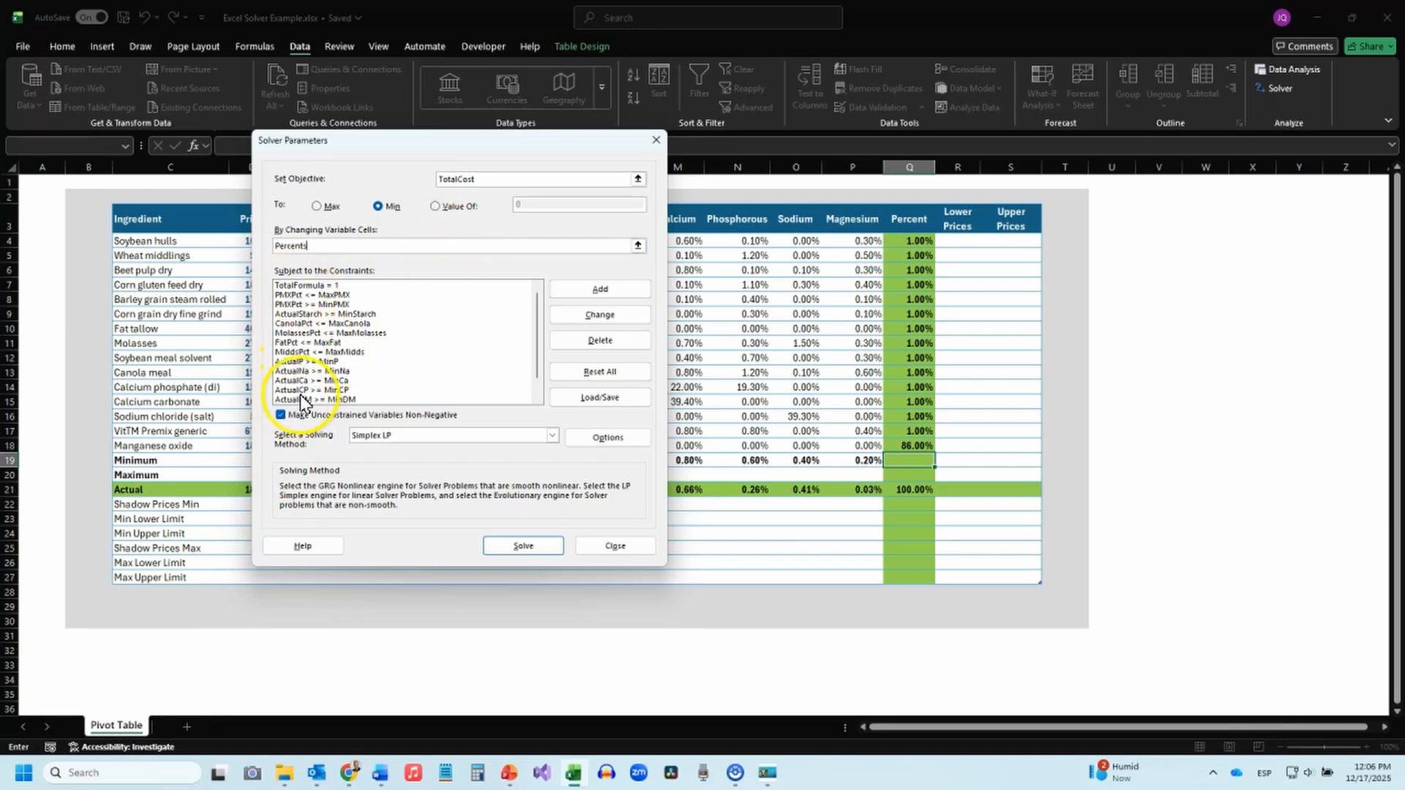
pyautogui.click(537, 382)
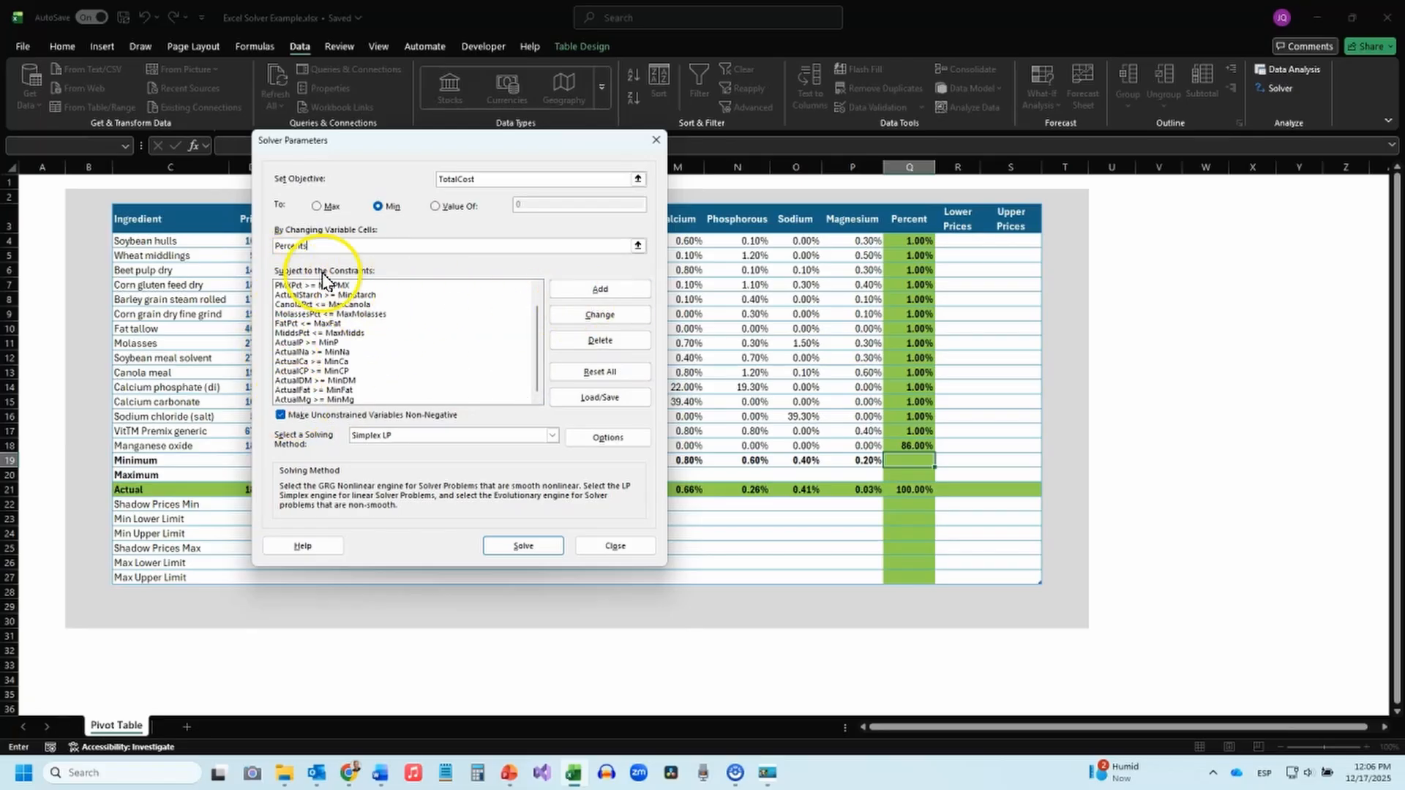
pyautogui.moveTo(539, 340); pyautogui.dragTo(540, 285)
# Read through Solver's nutrient minimum, ingredient limit and TotalFormula constraints alongside the feed table.
pyautogui.moveTo(388, 140); pyautogui.dragTo(661, 148)
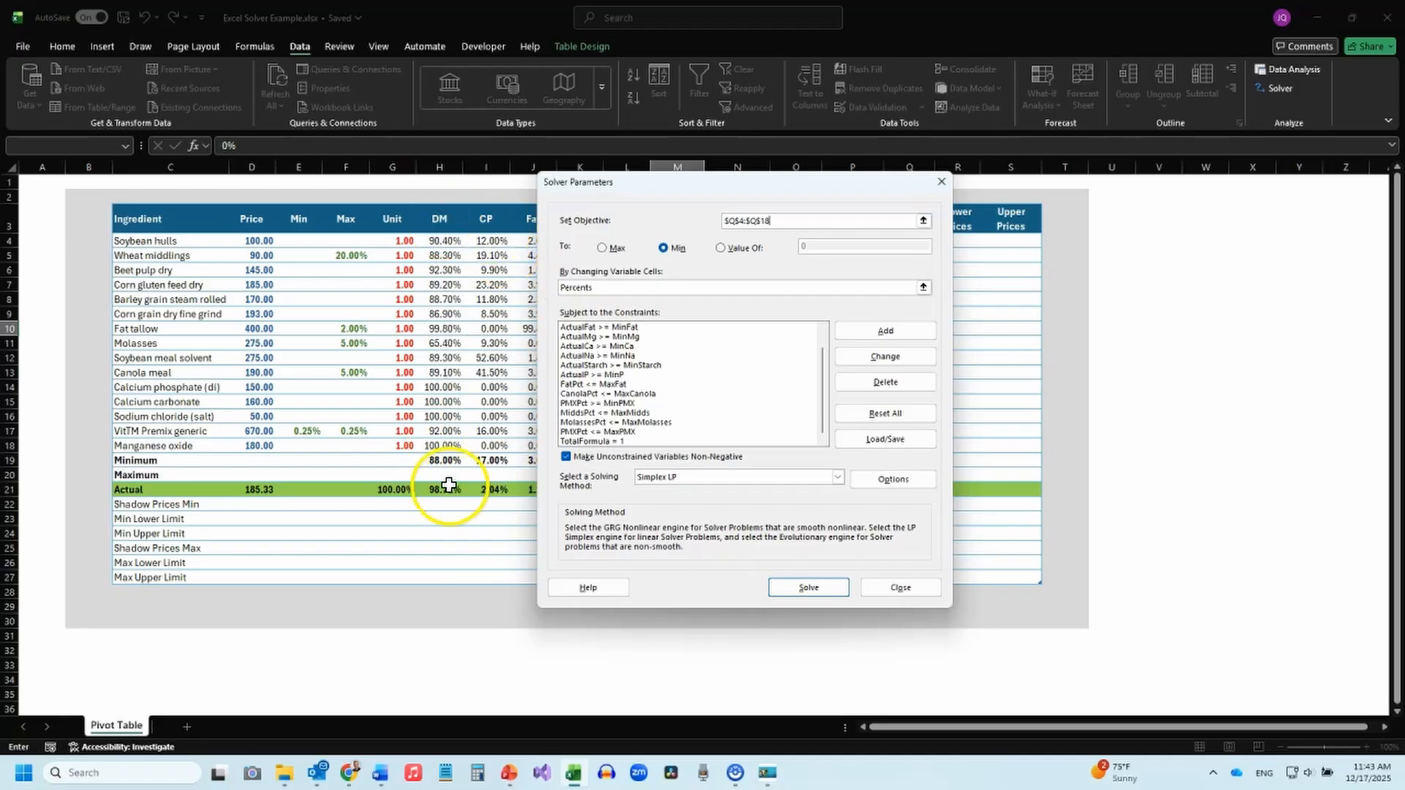
pyautogui.moveTo(822, 371); pyautogui.dragTo(824, 328)
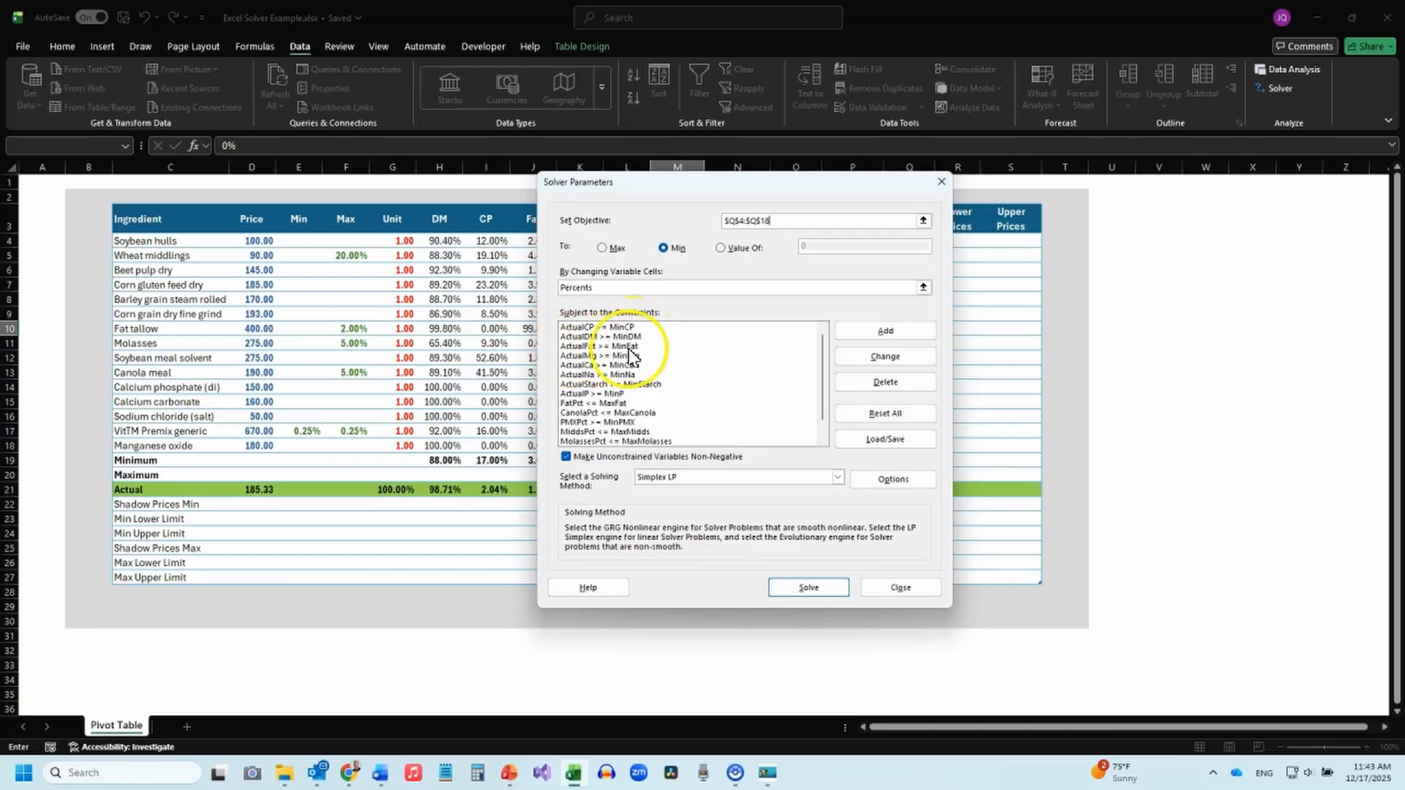
pyautogui.moveTo(695, 183); pyautogui.dragTo(880, 201)
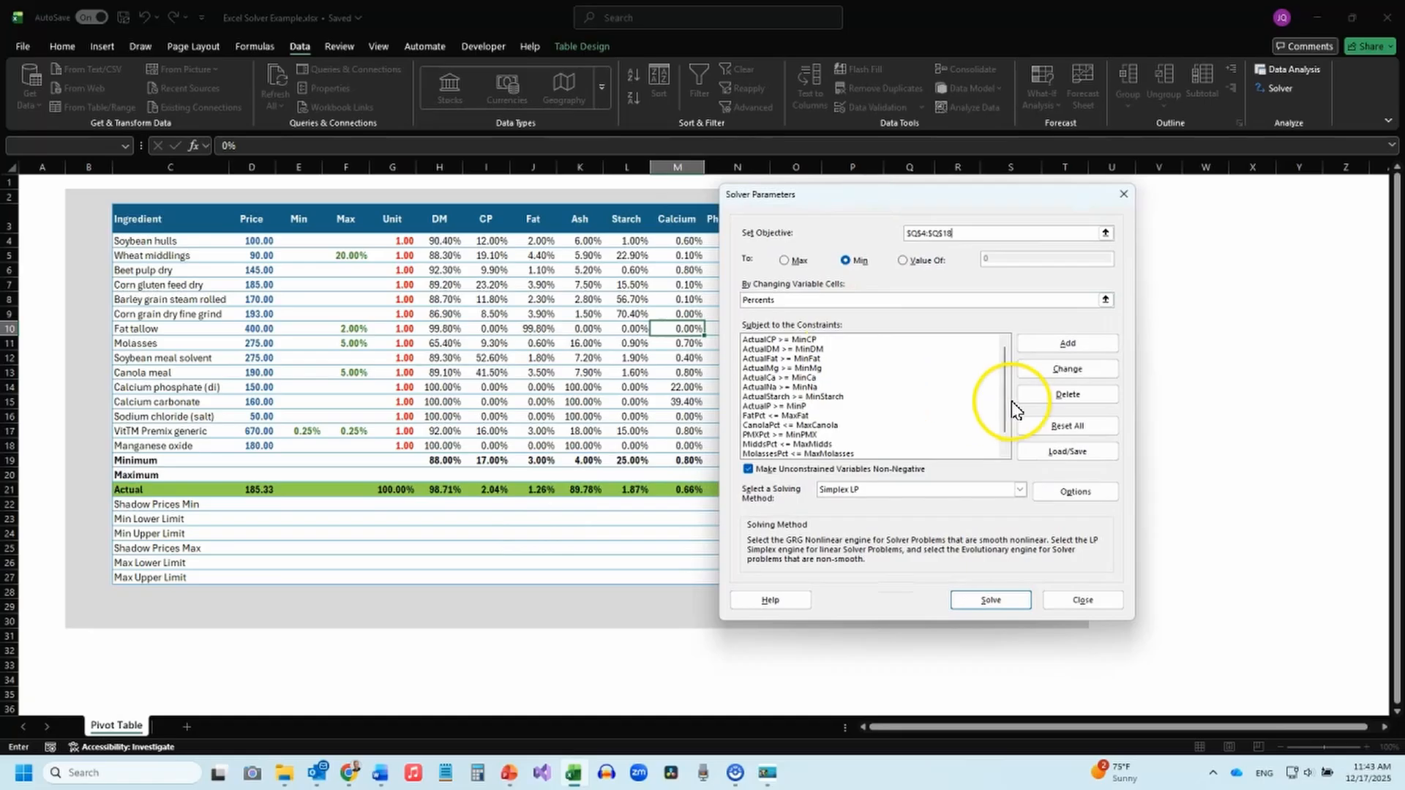
pyautogui.click(1007, 435)
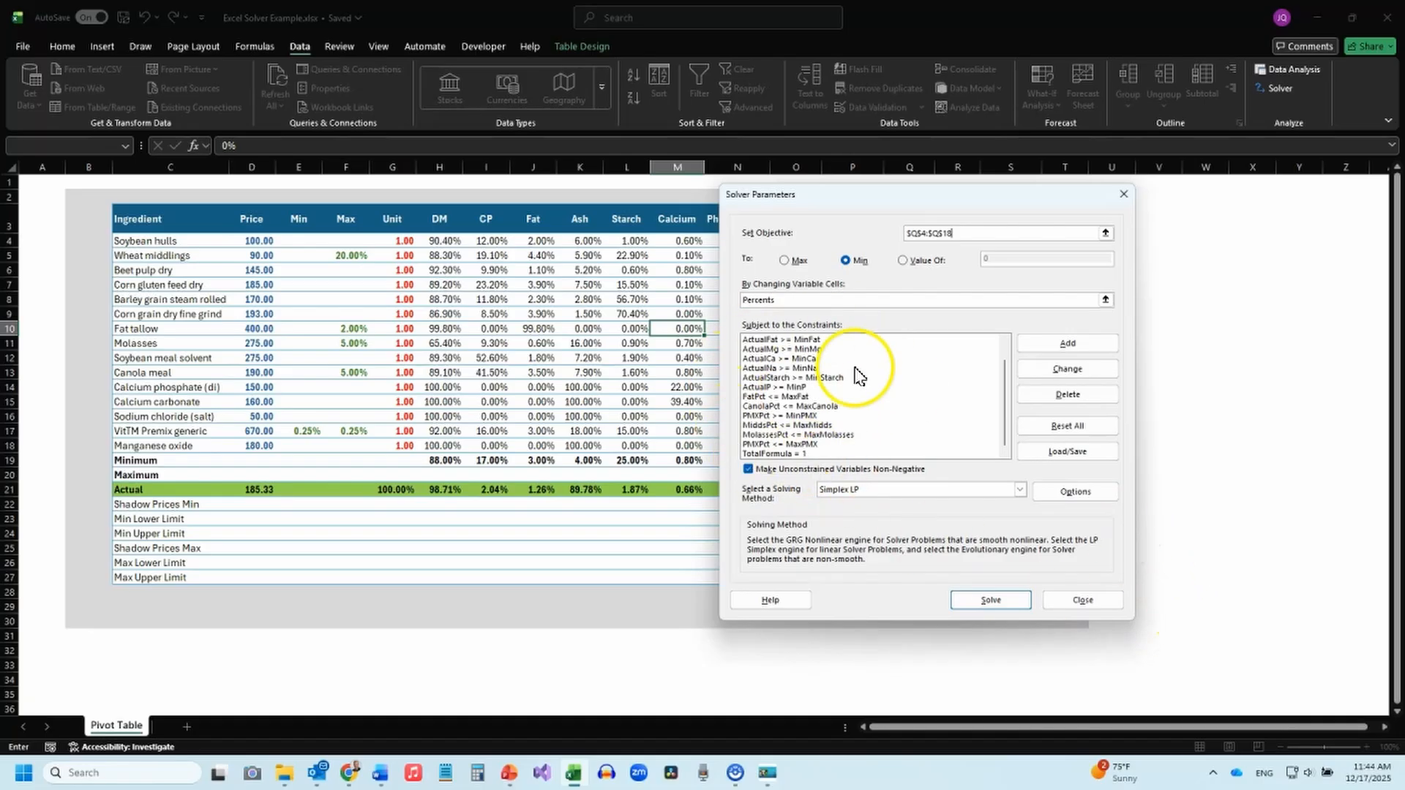
pyautogui.moveTo(1011, 390); pyautogui.dragTo(1010, 474)
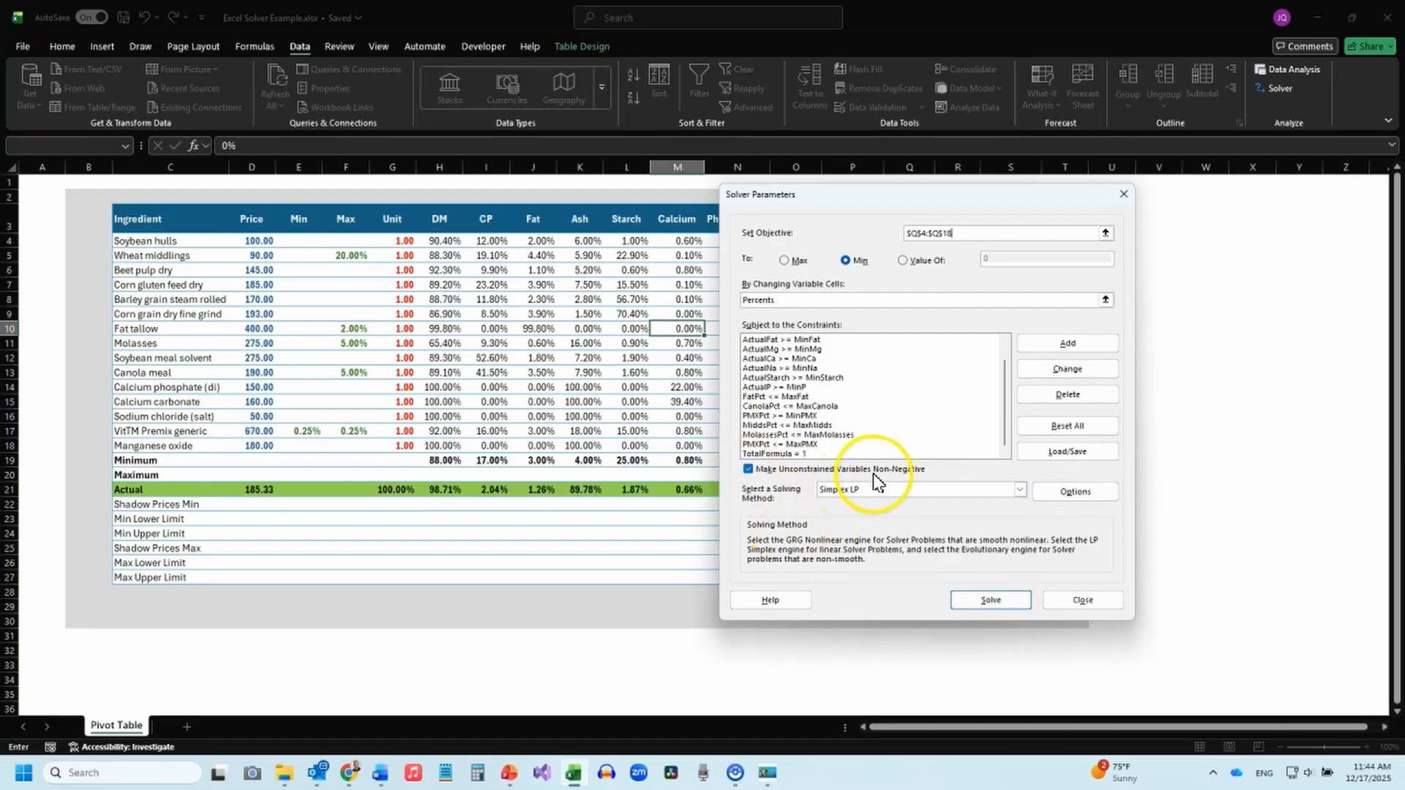
# Keep Simplex LP as the solving method and solve the feed formulation model.
pyautogui.click(1020, 490)
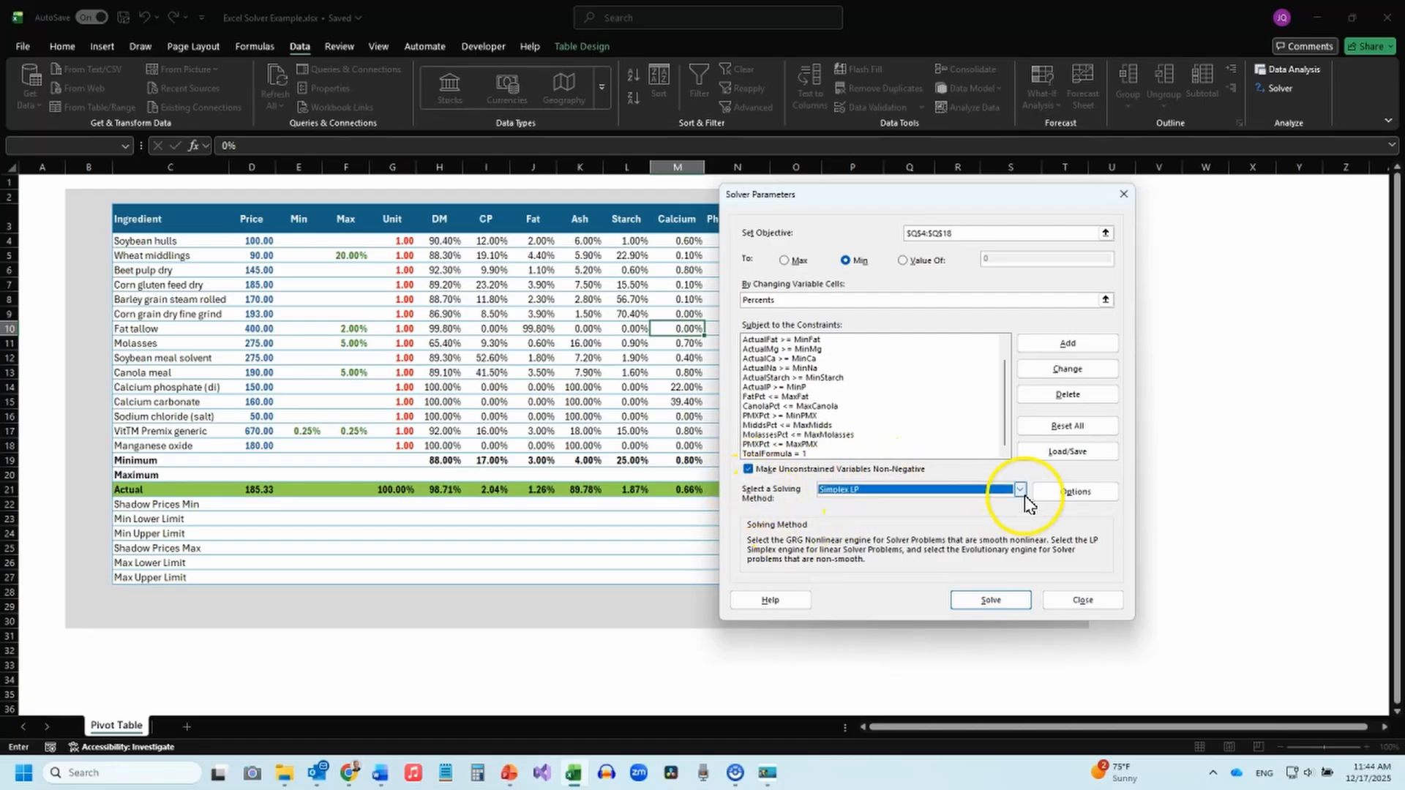
pyautogui.click(866, 513)
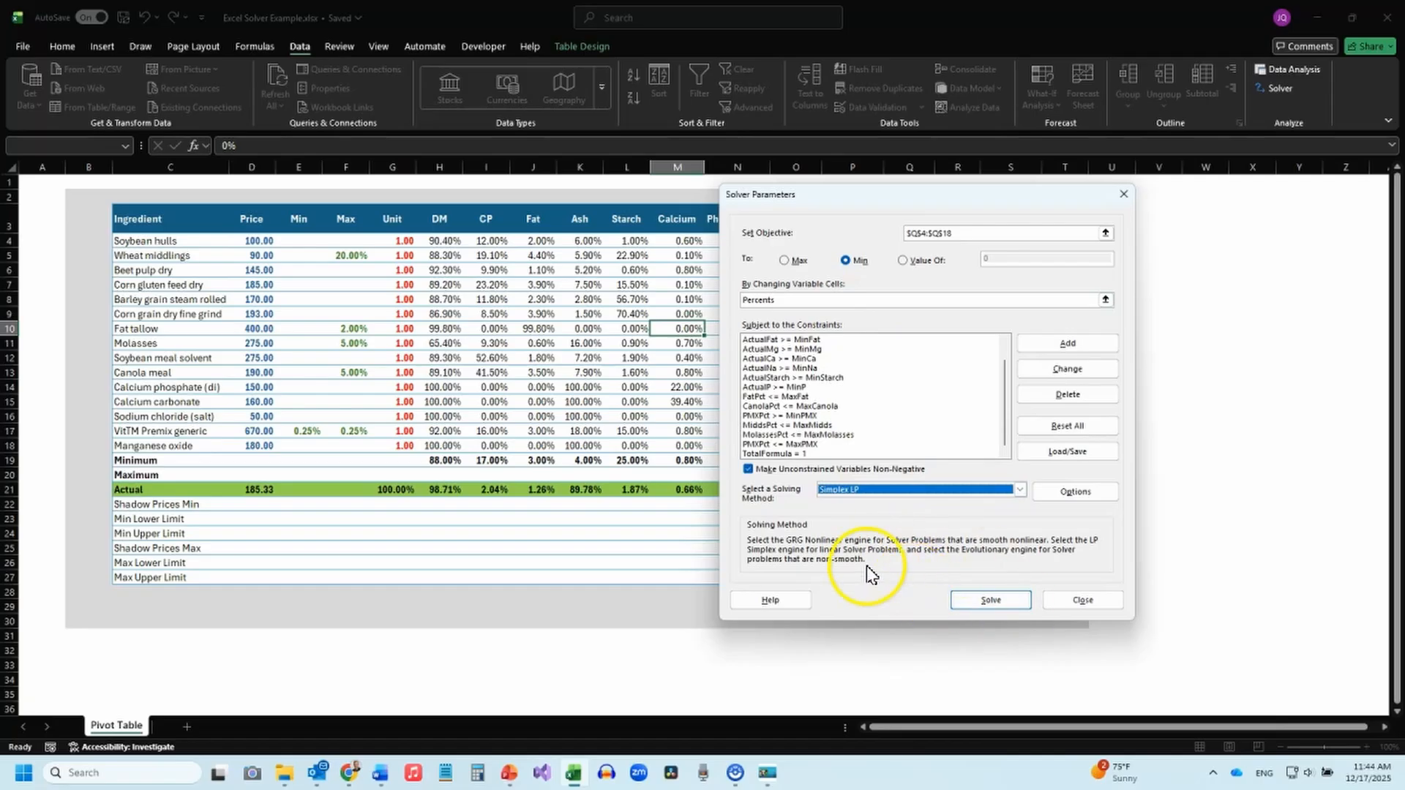
pyautogui.click(999, 603)
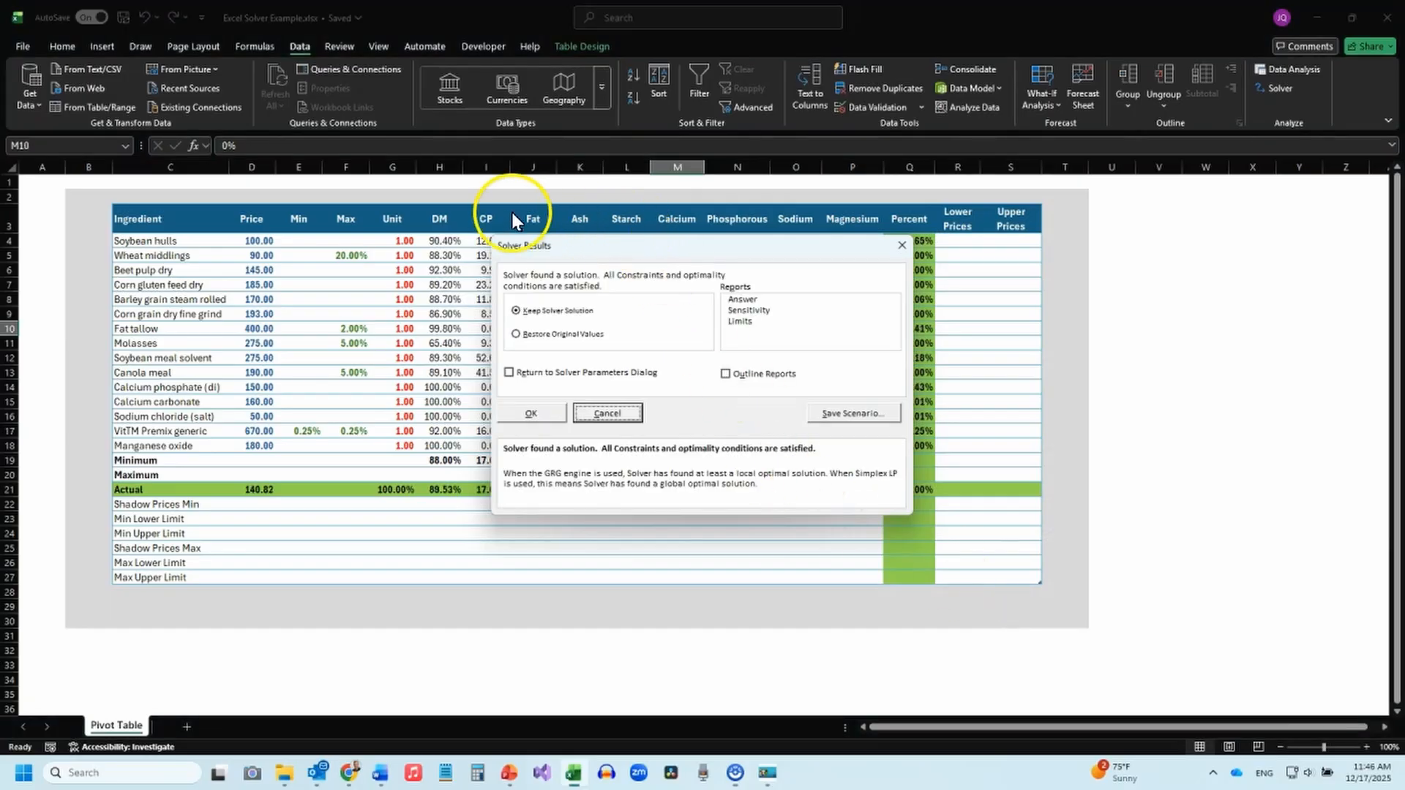
# Keep the Solver solution and generate a Sensitivity report.
pyautogui.moveTo(719, 241); pyautogui.dragTo(665, 268)
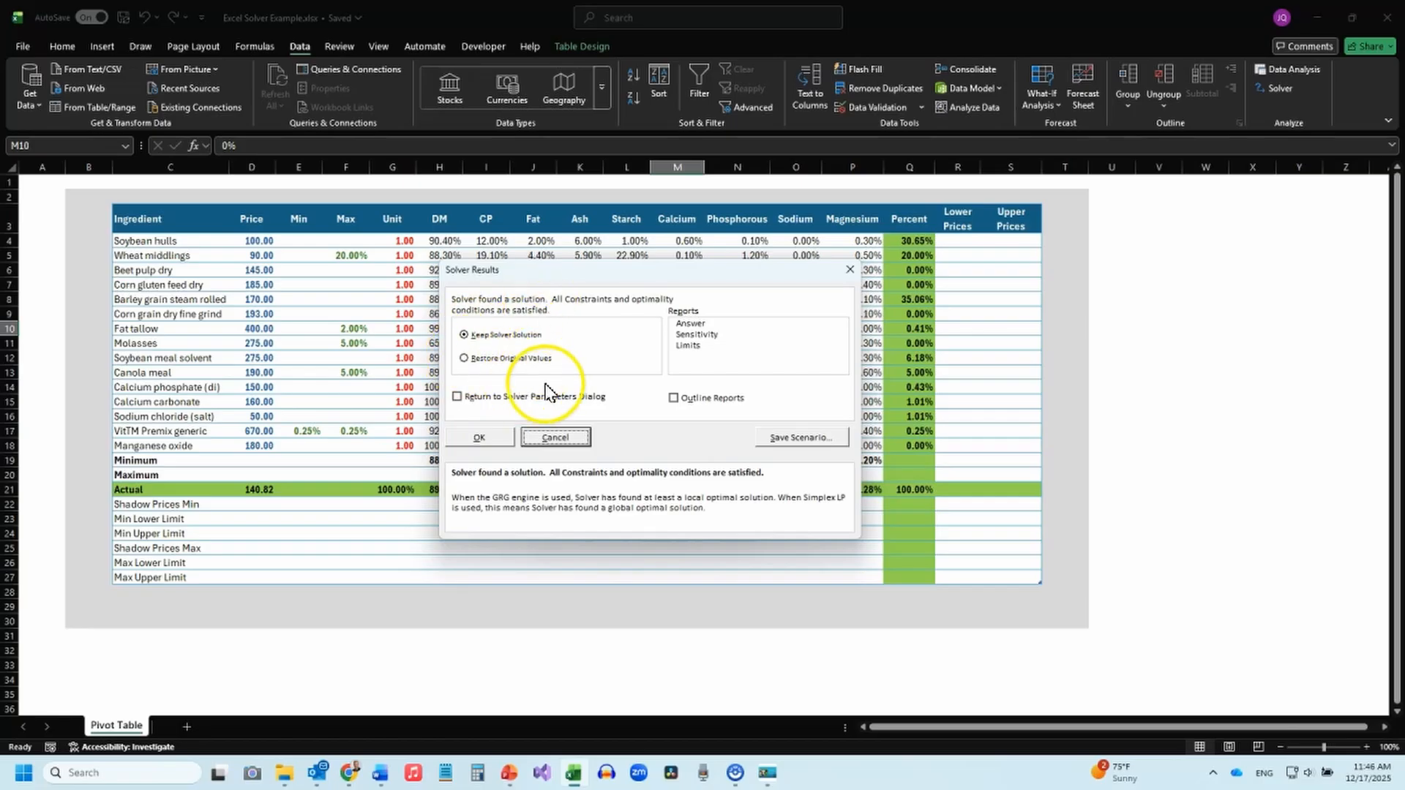
pyautogui.click(697, 335)
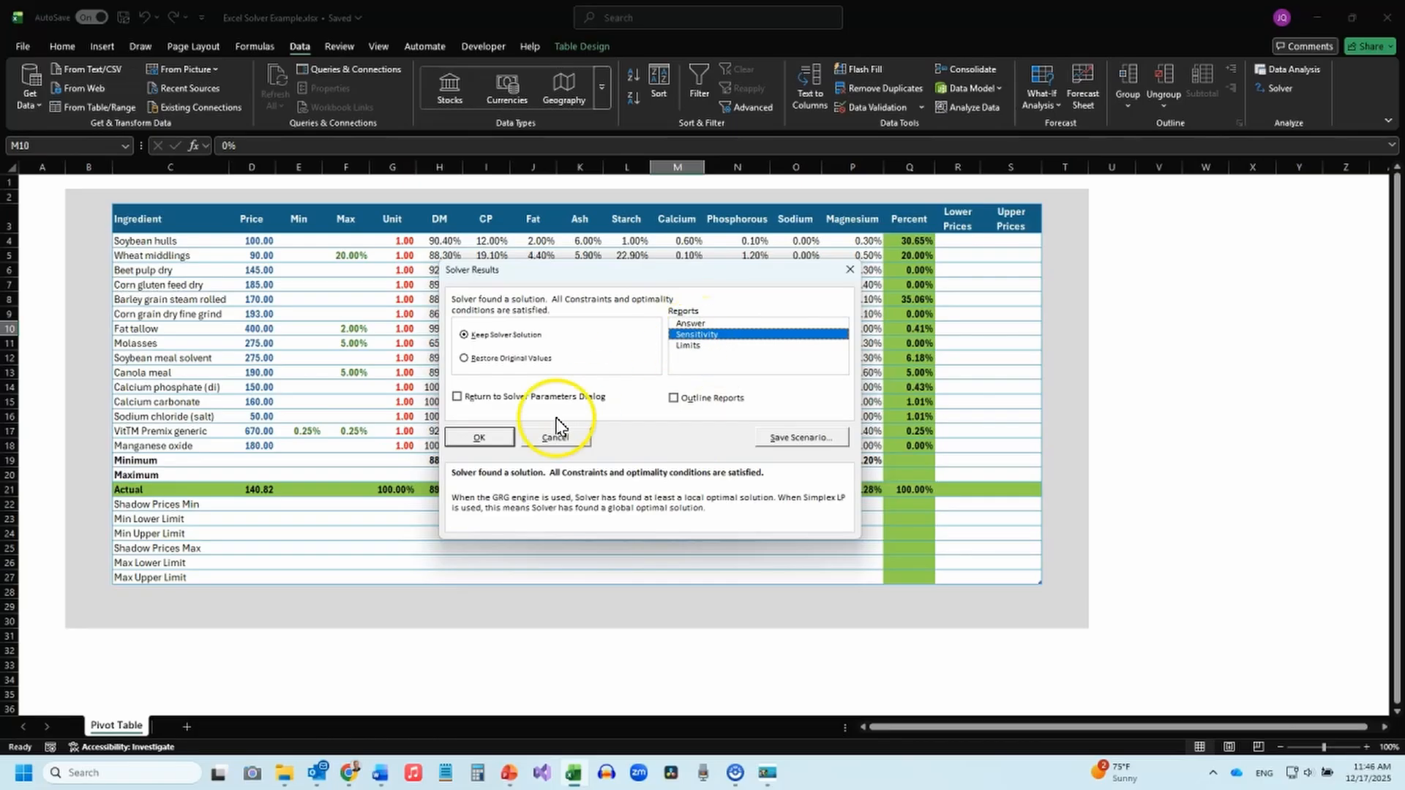
pyautogui.click(476, 438)
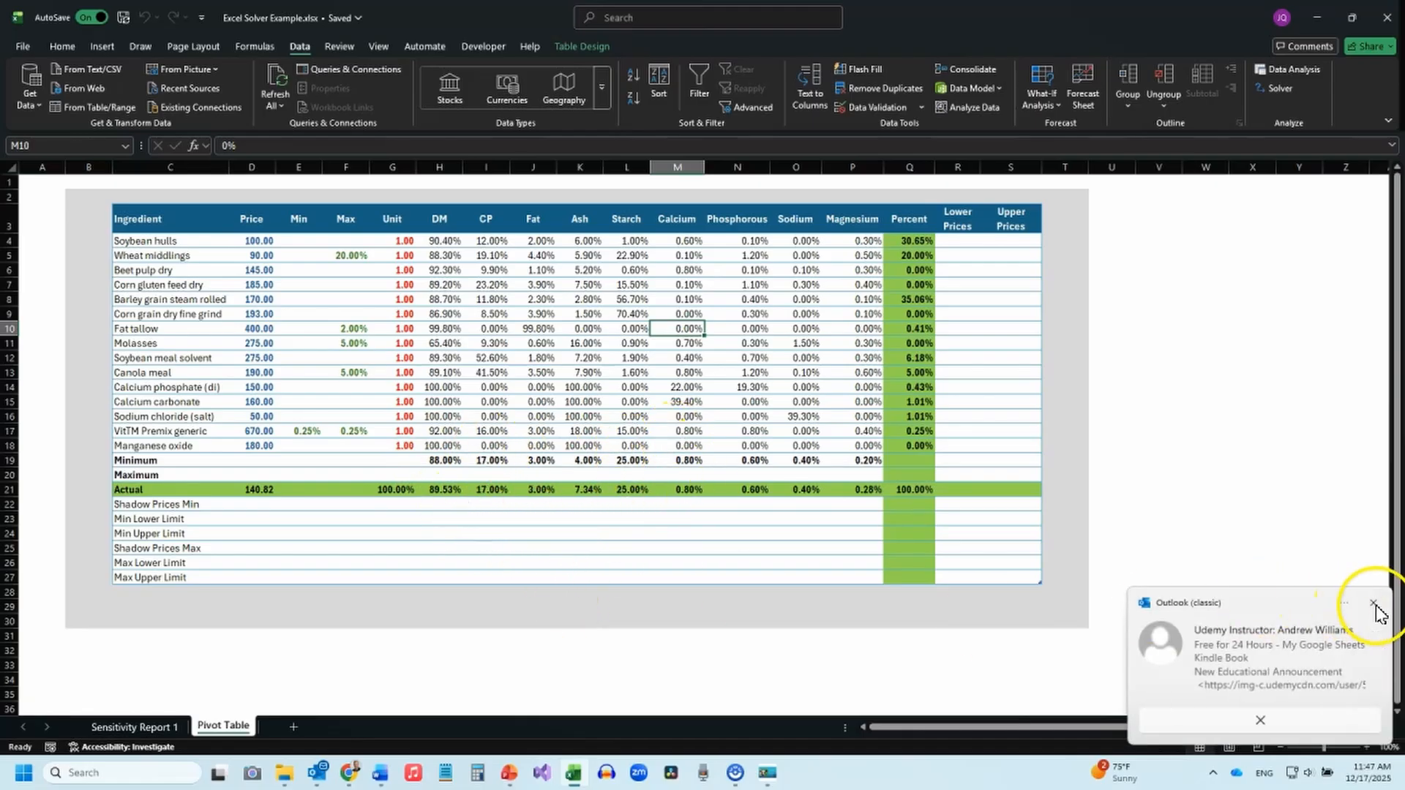
# Dismiss the mail notification, switch to the Optimization Inputs program and run the Preweaned Calf Diet optimization.
pyautogui.click(1374, 605)
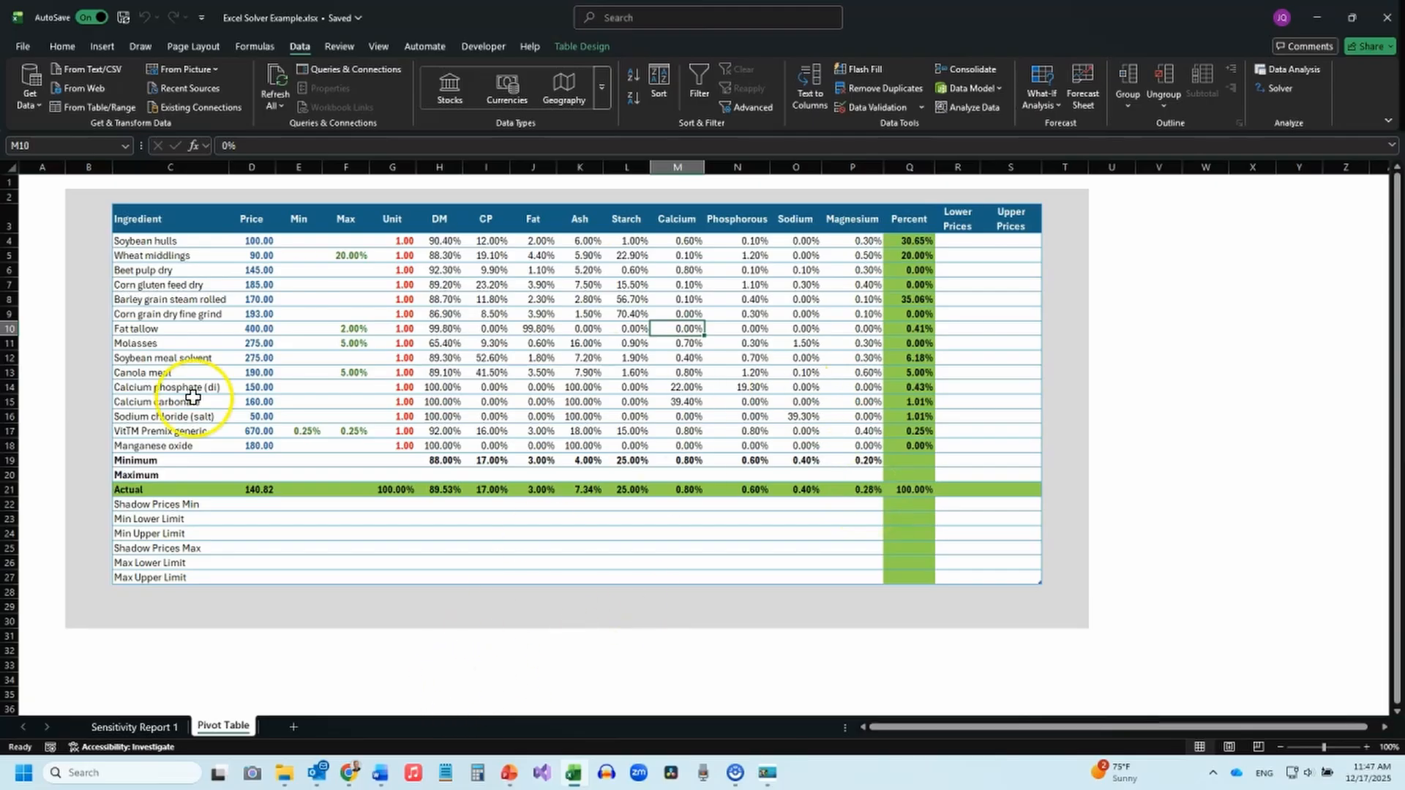
pyautogui.click(762, 775)
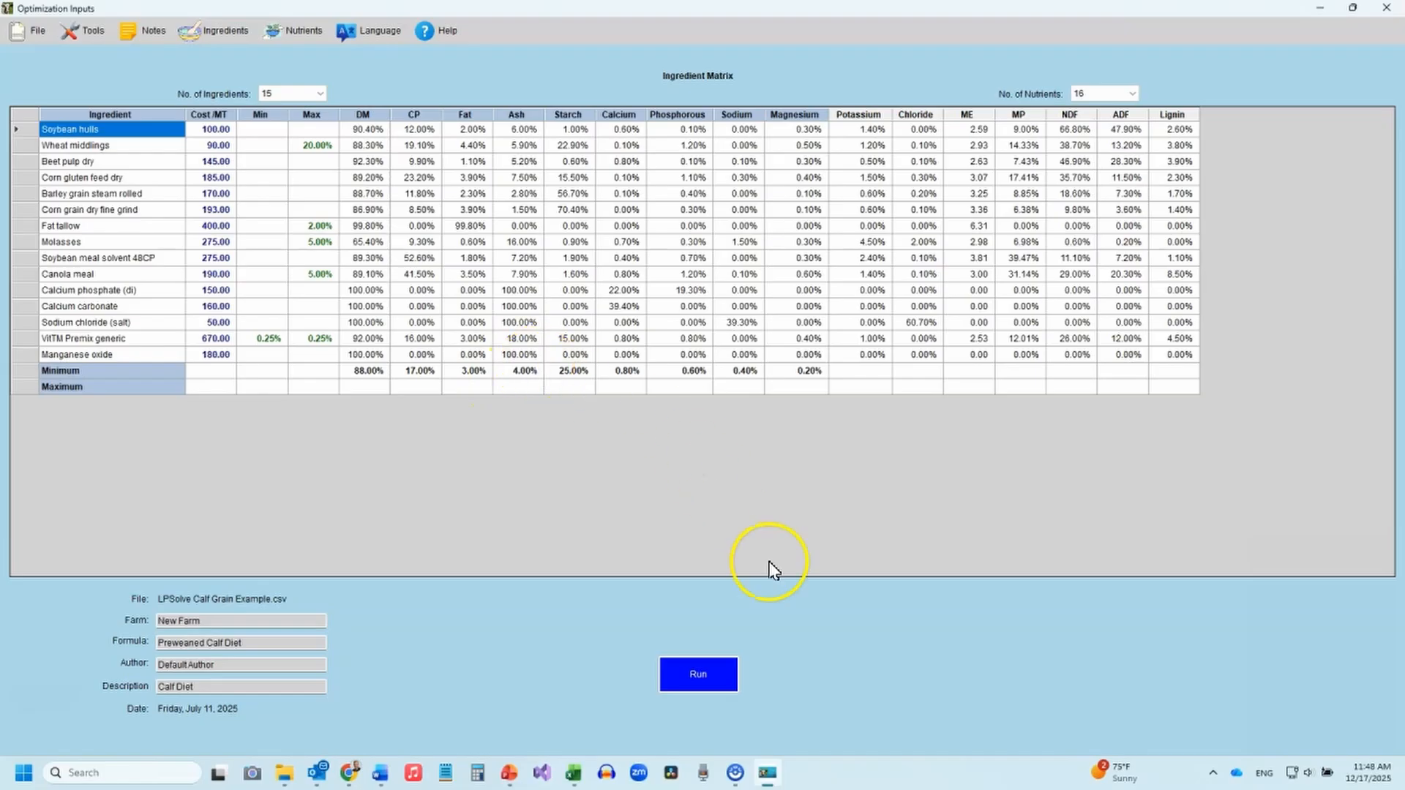
pyautogui.click(701, 682)
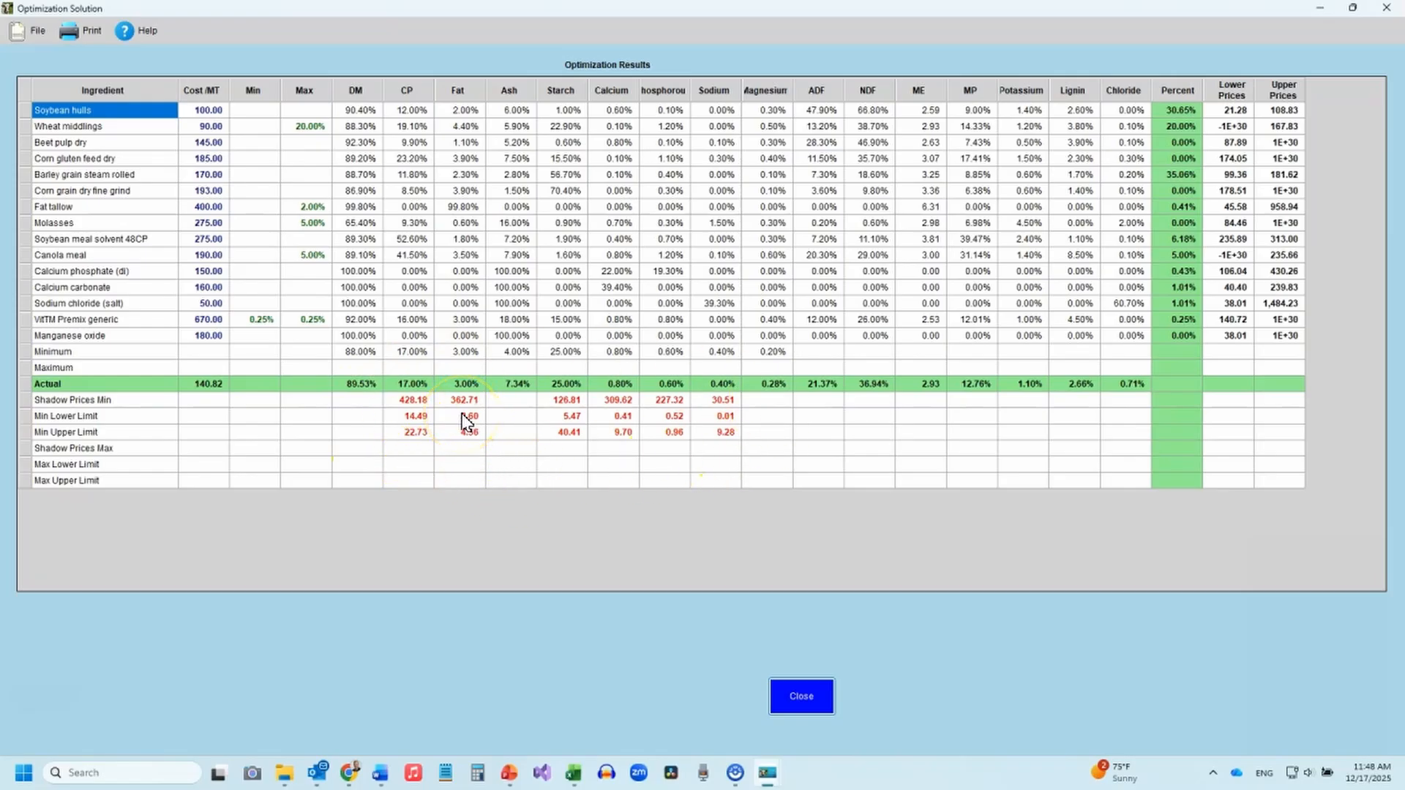
# Switch to Excel and examine the variable cells and constraints in Sensitivity Report 1.
pyautogui.click(573, 773)
pyautogui.click(136, 726)
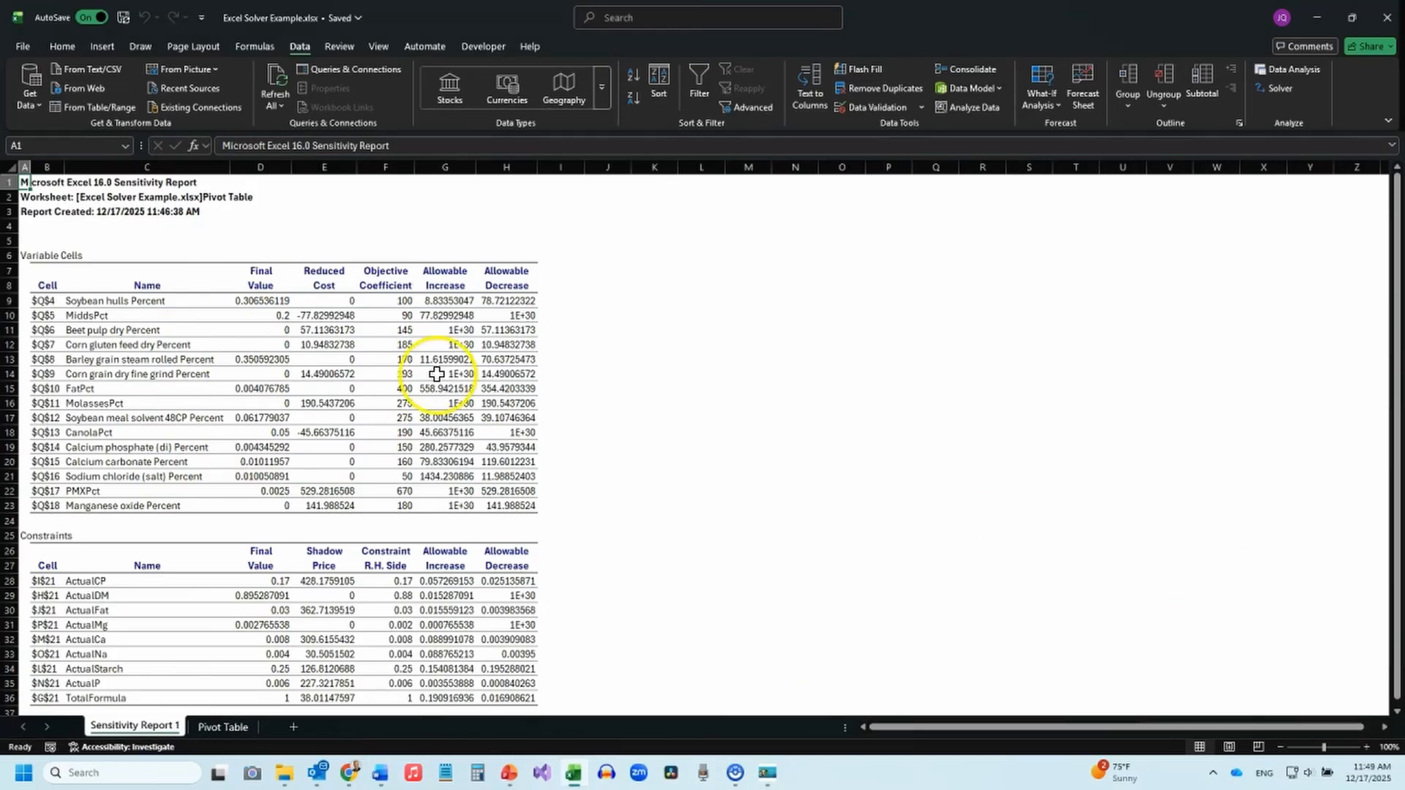
pyautogui.scroll(-2, 153, 231)
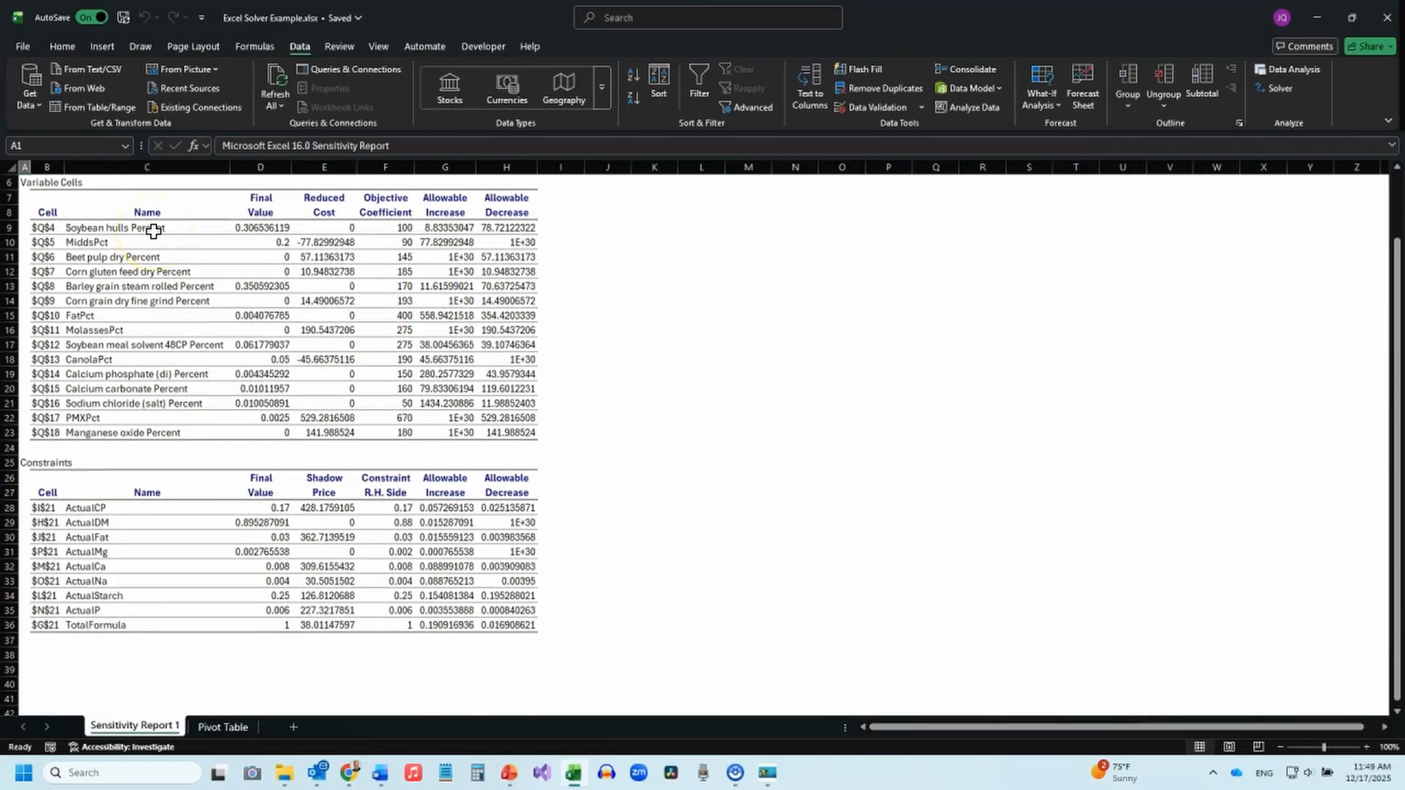
pyautogui.scroll(2, 144, 235)
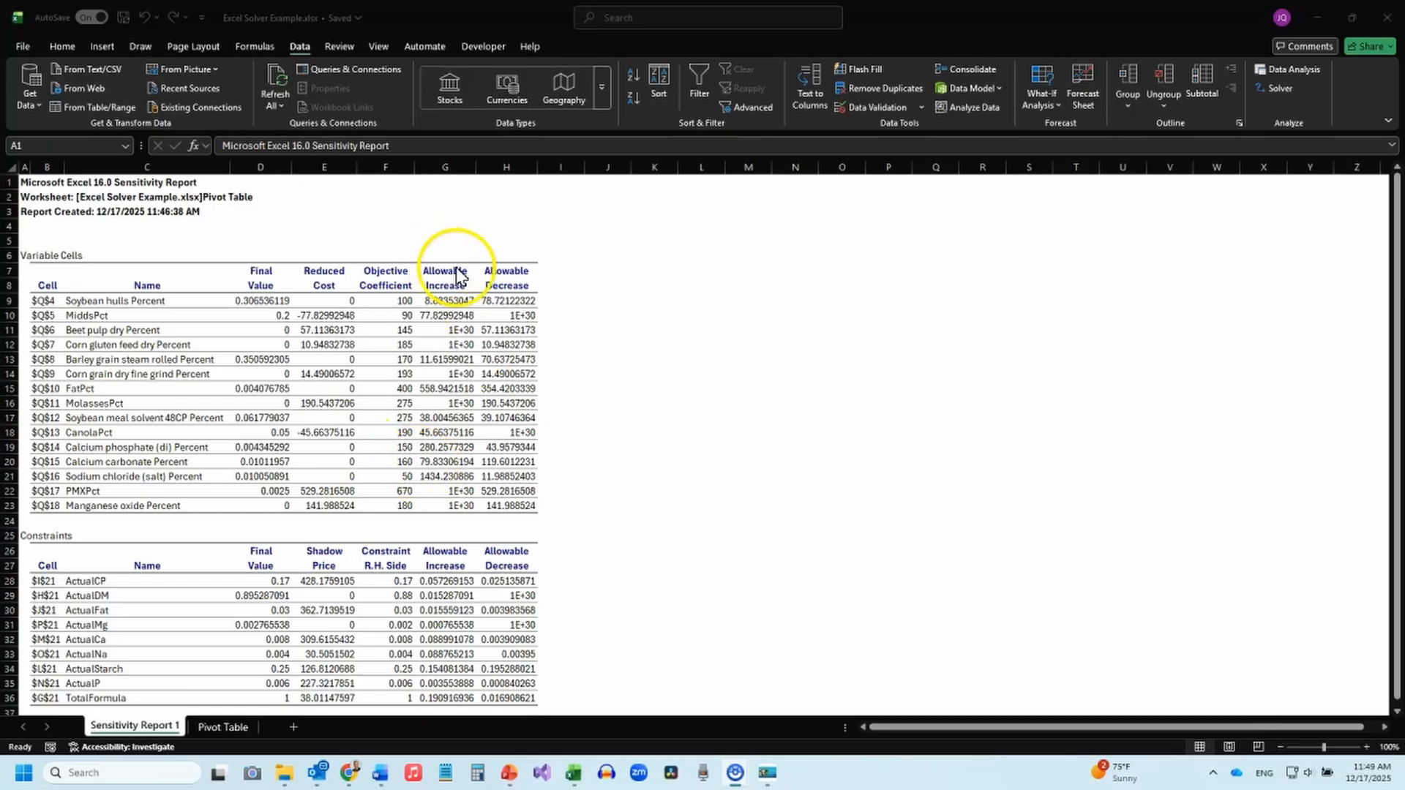
# Compare the price ranges and shadow prices in the Optimization Solution window with Excel's sensitivity report.
pyautogui.click(766, 777)
pyautogui.click(847, 691)
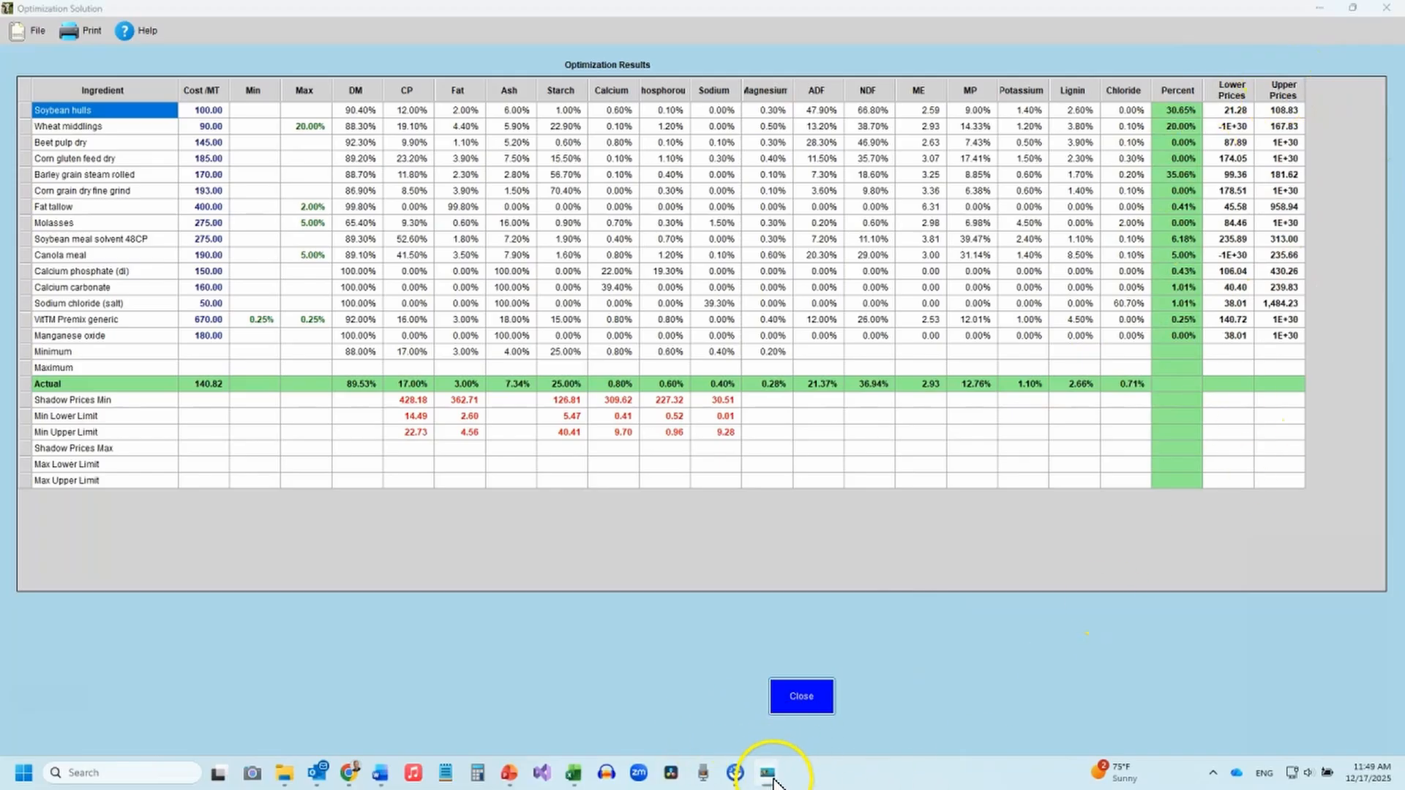
pyautogui.click(575, 775)
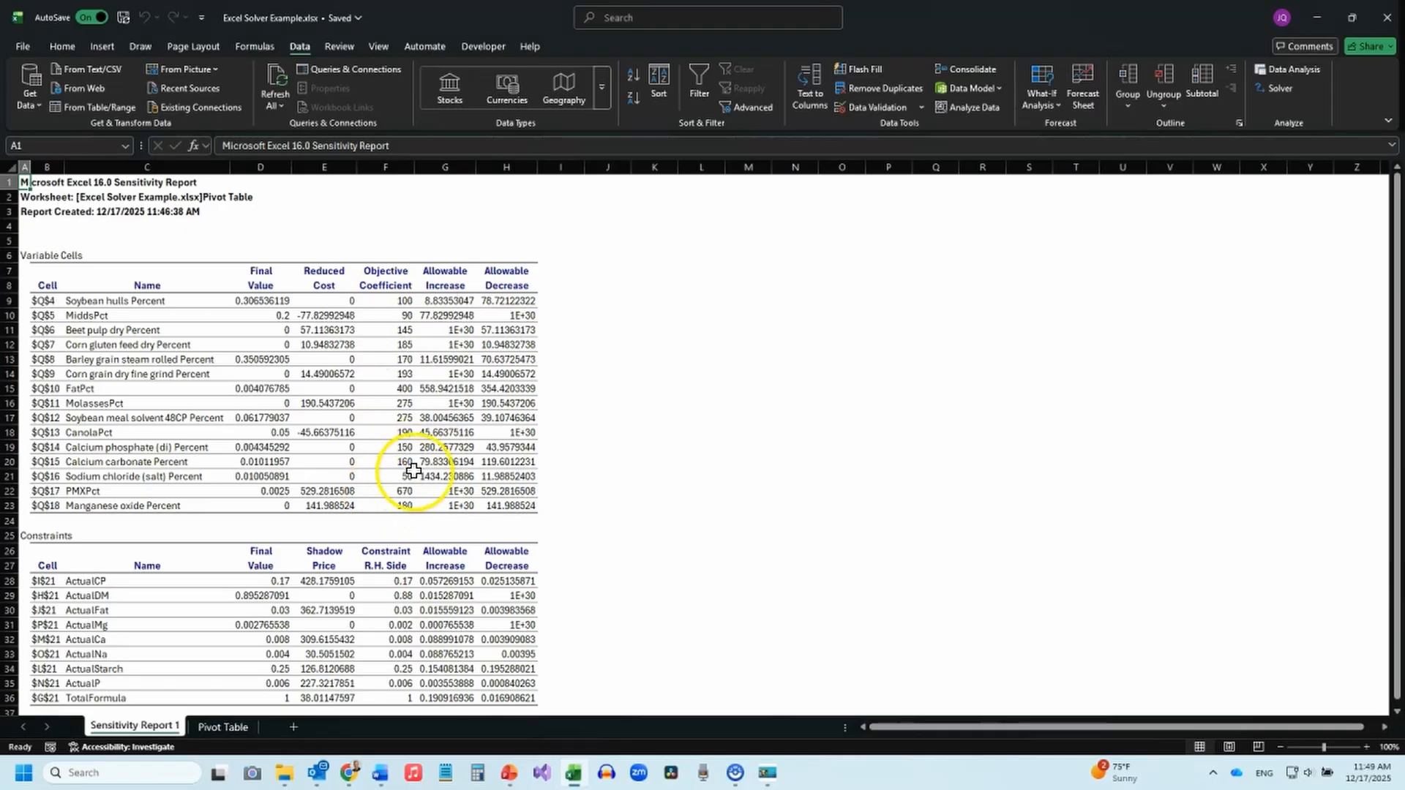
pyautogui.scroll(-5, 401, 469)
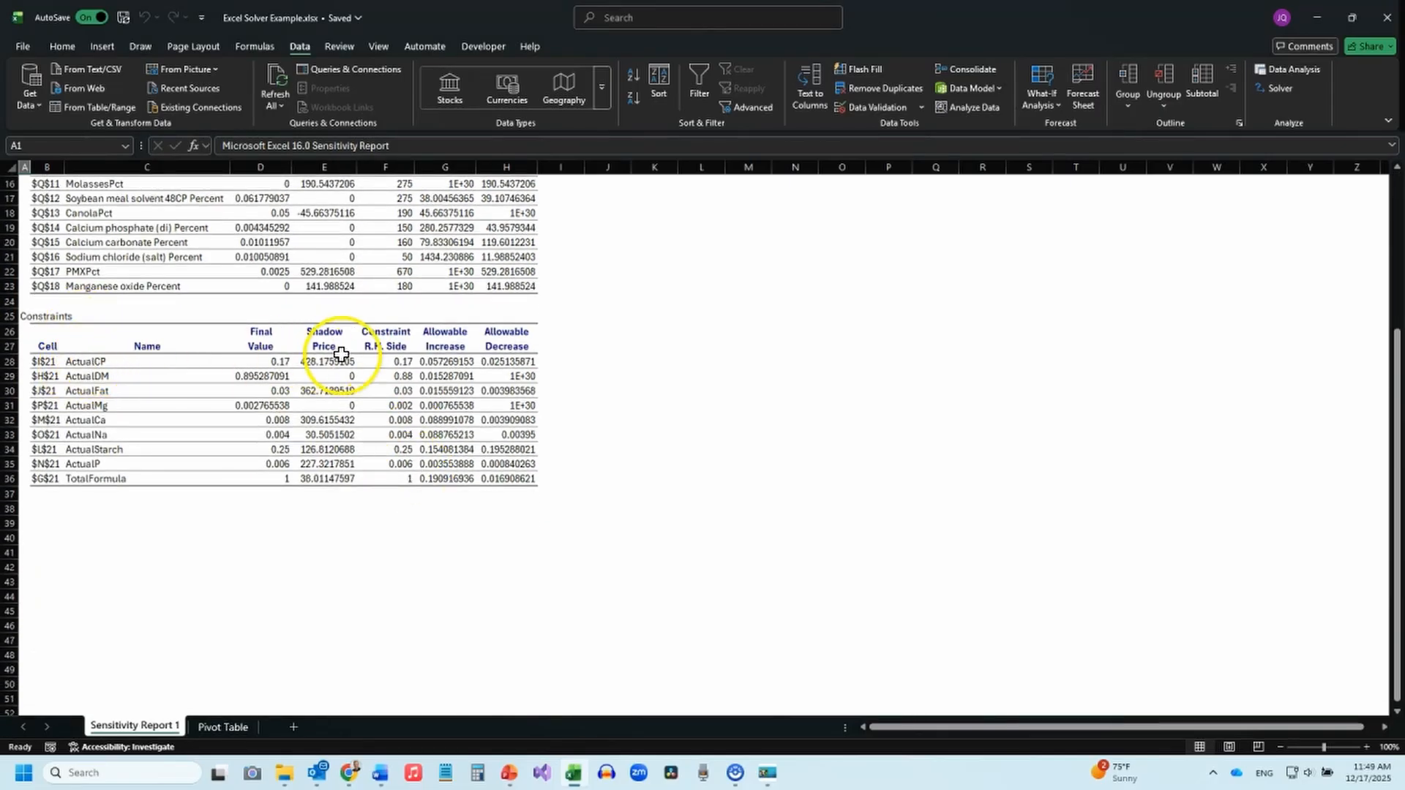
pyautogui.moveTo(769, 775)
pyautogui.click(780, 651)
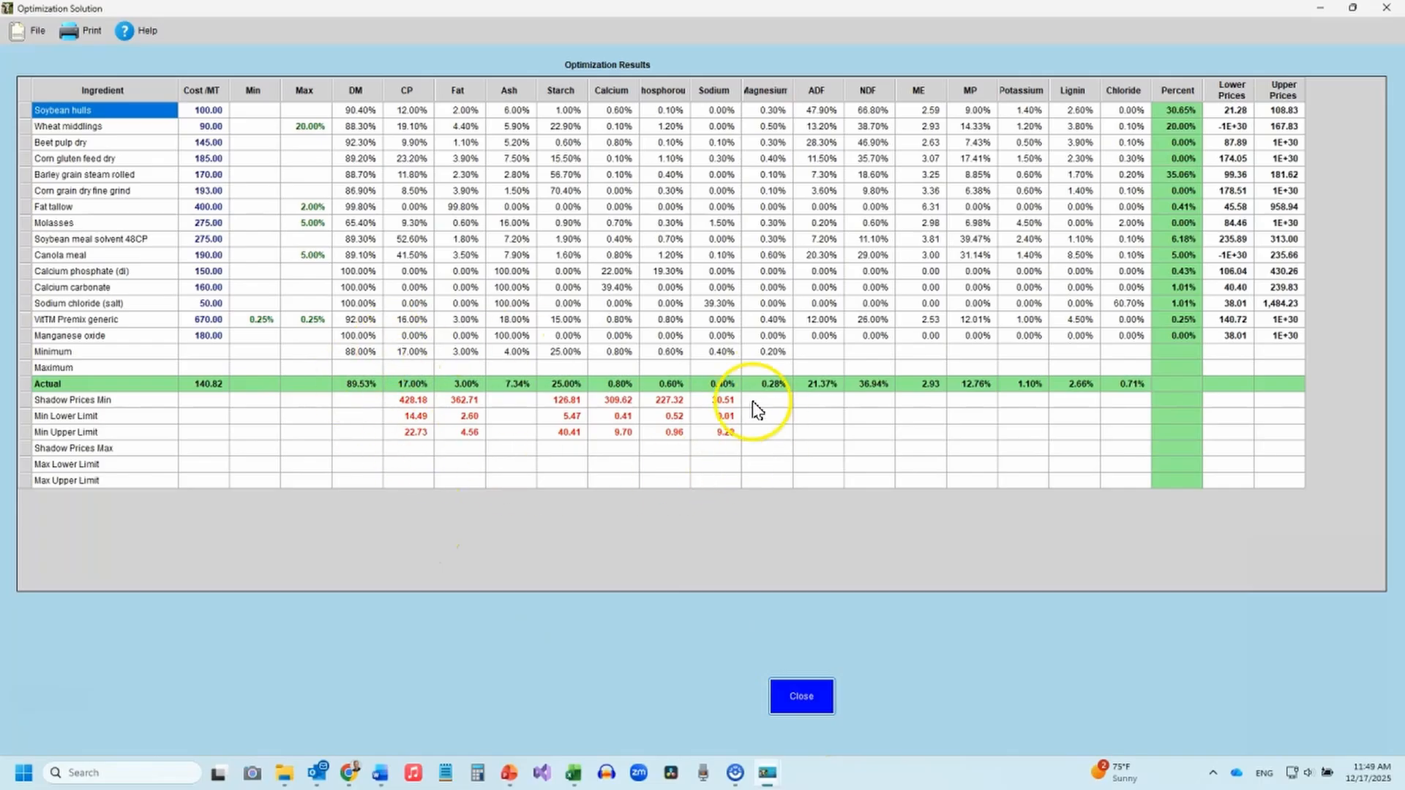
pyautogui.click(585, 778)
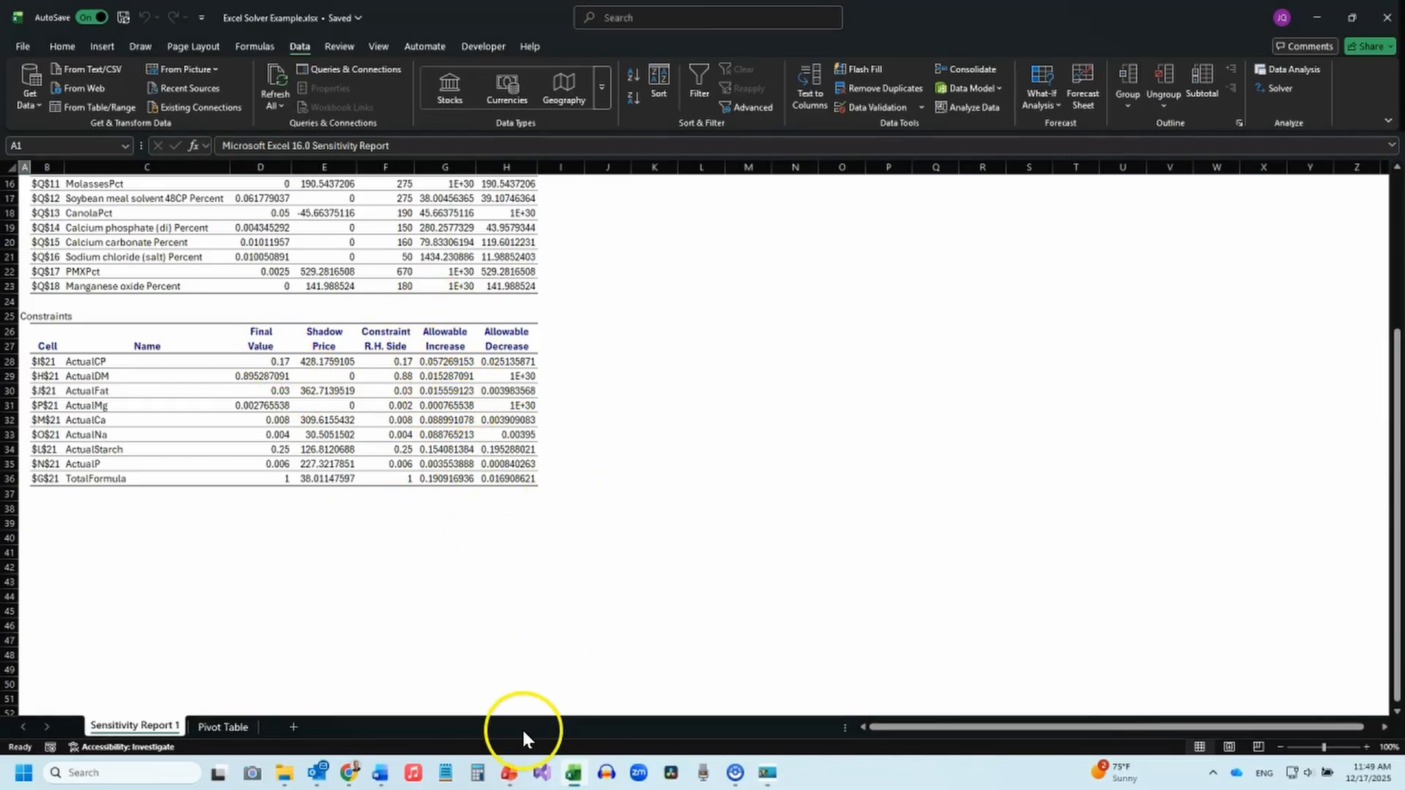
pyautogui.moveTo(770, 778)
pyautogui.press('alt')
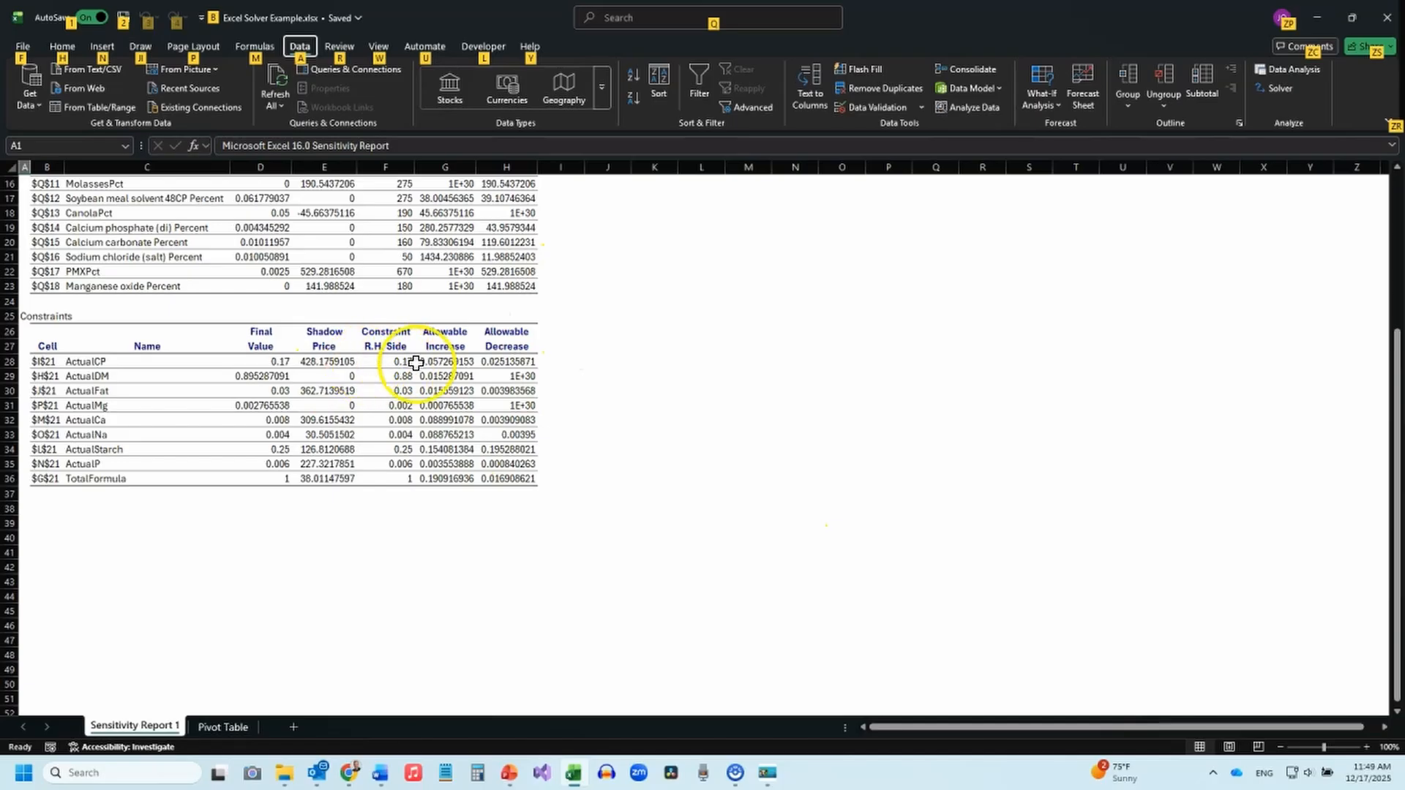
pyautogui.moveTo(386, 362)
pyautogui.mouseDown()
pyautogui.moveTo(507, 366)
pyautogui.moveTo(404, 375)
pyautogui.mouseUp()
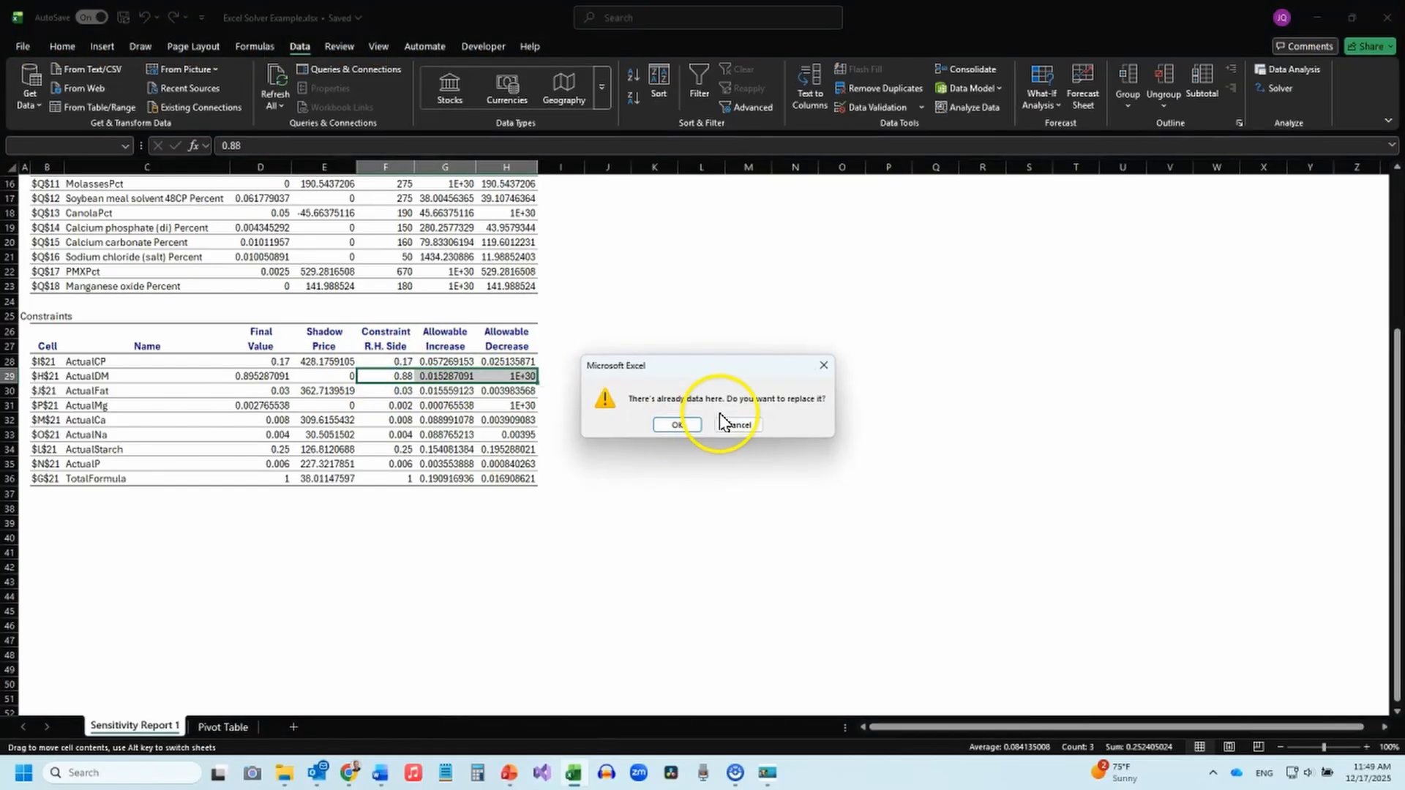
pyautogui.click(735, 428)
pyautogui.click(393, 373)
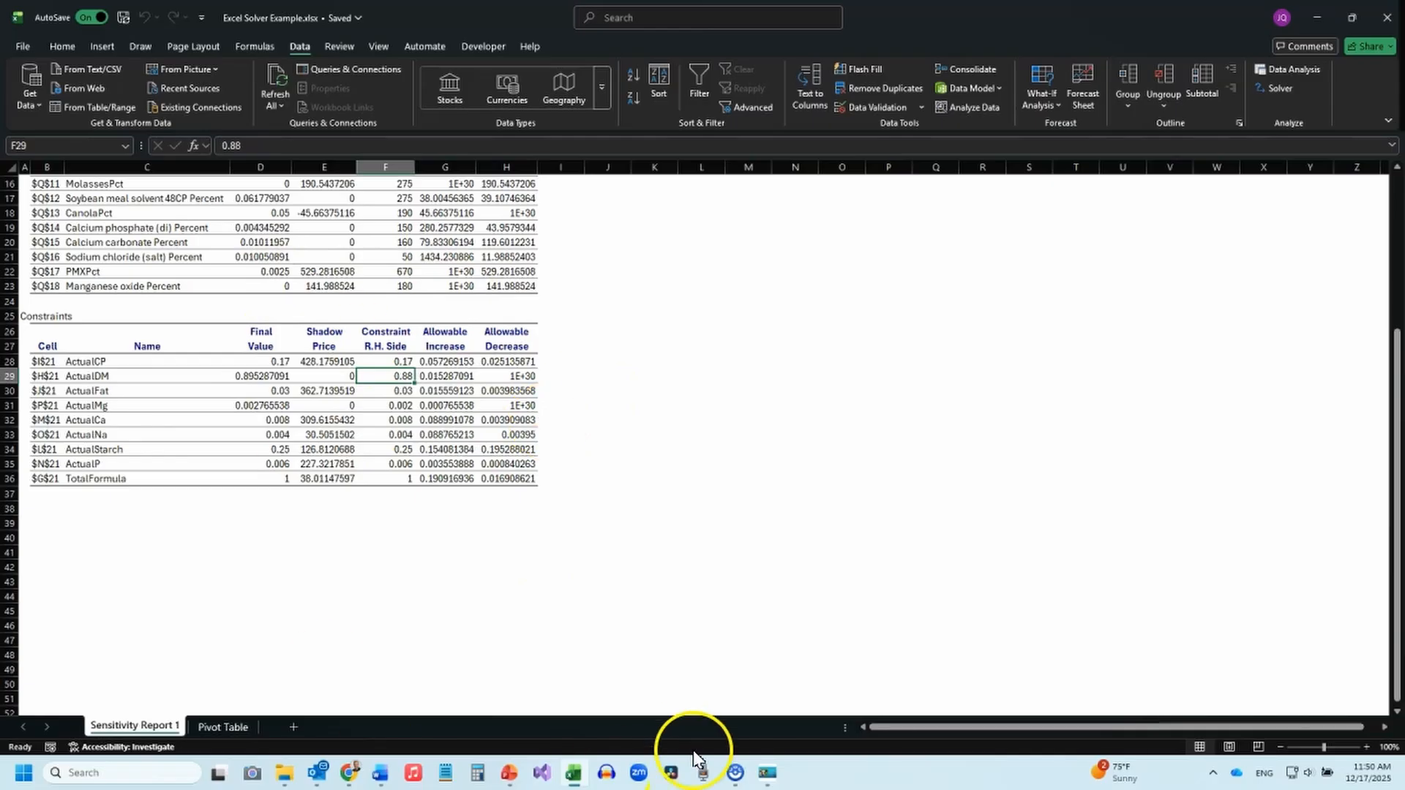
# Switch to the Optimization Solution results, review them and close them to return to the Ingredient Matrix.
pyautogui.click(766, 774)
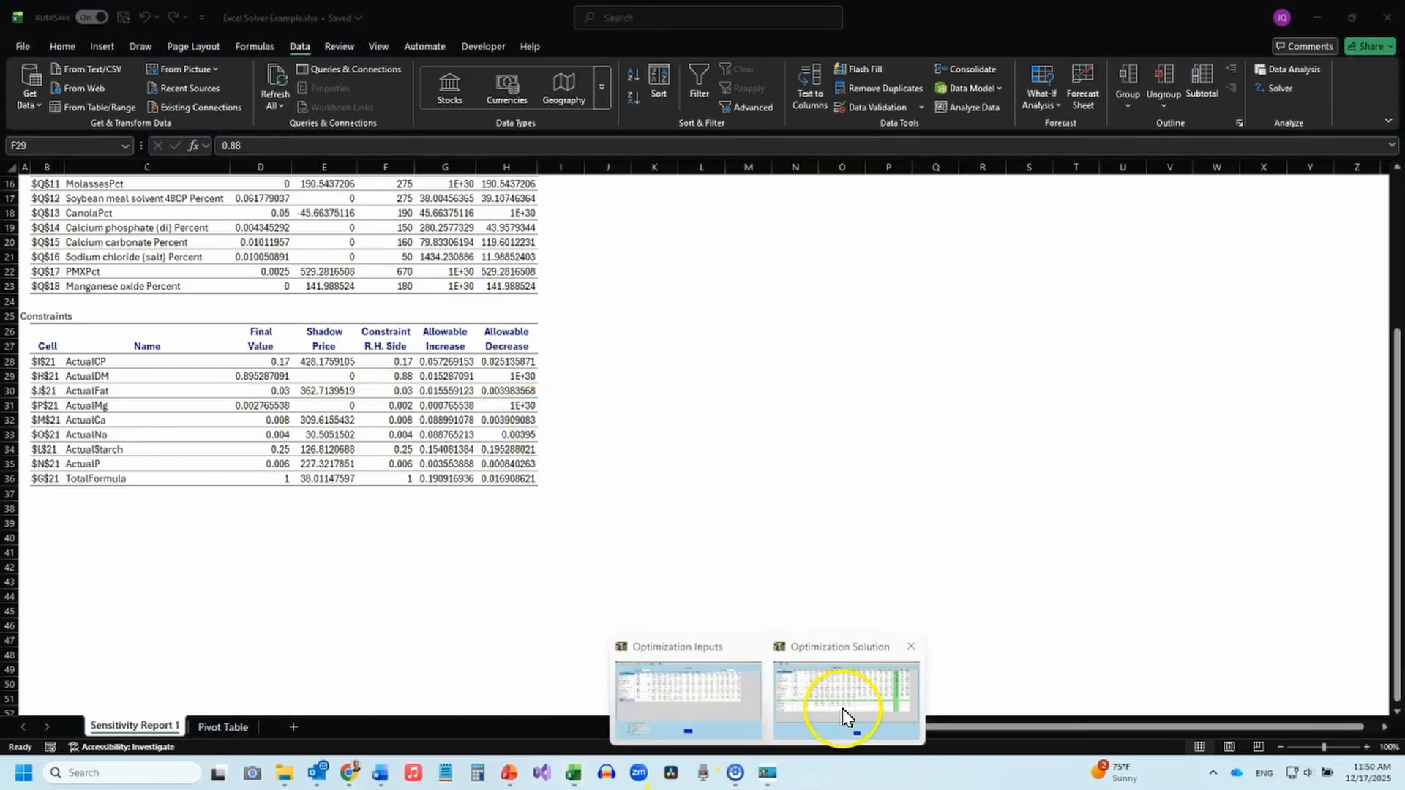
pyautogui.click(842, 709)
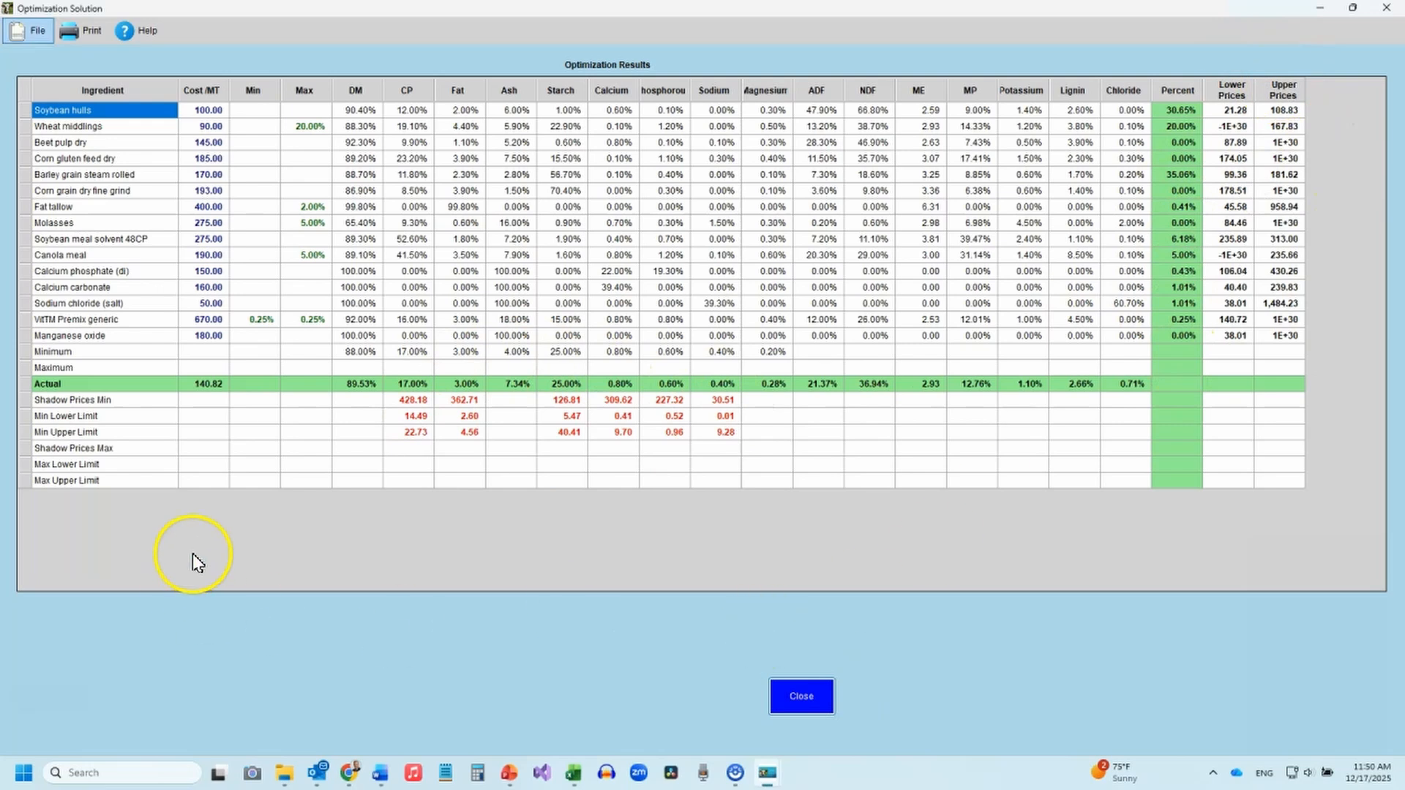
pyautogui.click(794, 696)
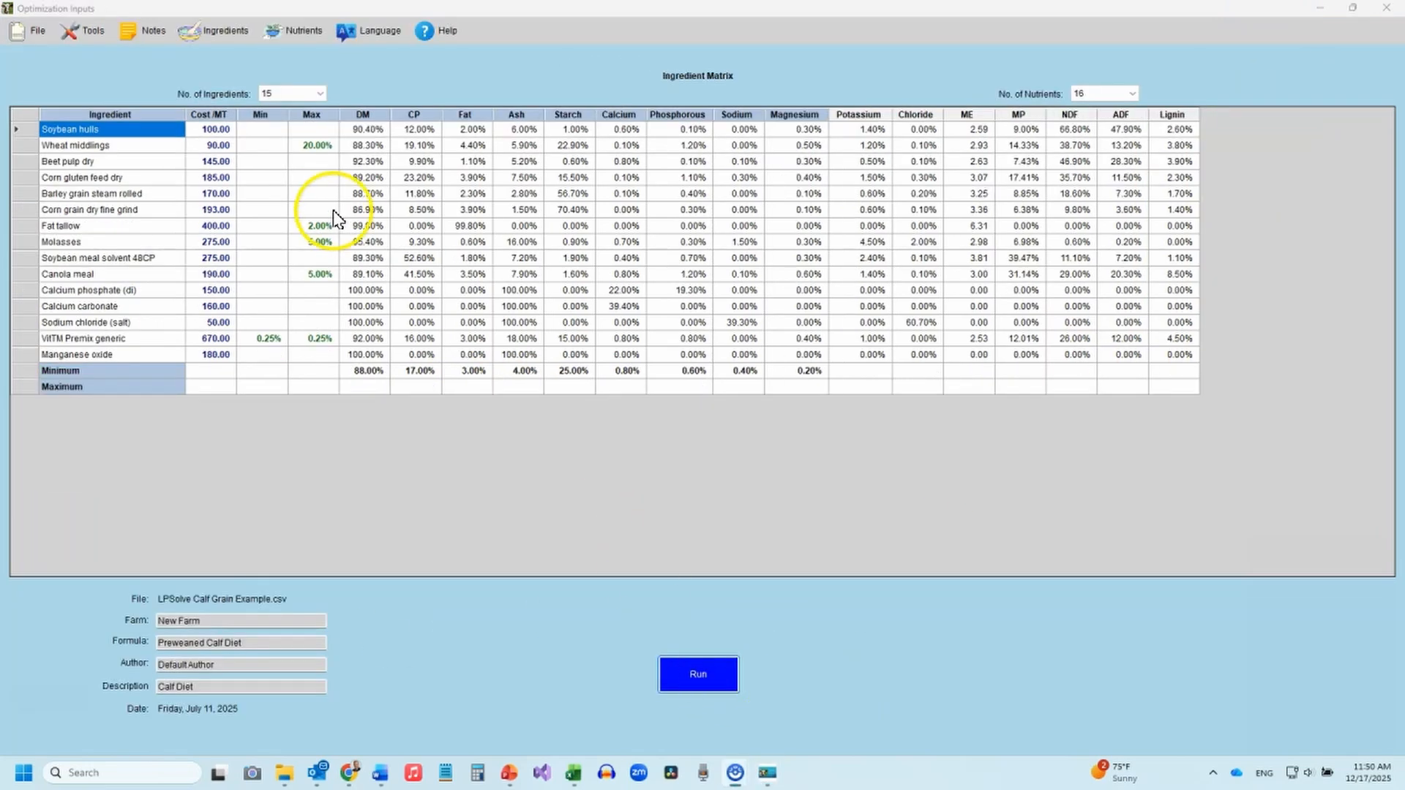
# Set wheat middlings' maximum to 25%, the CP minimum to 18%, the Ash maximum to 7% and beet pulp's cost to 130.
pyautogui.click(316, 145)
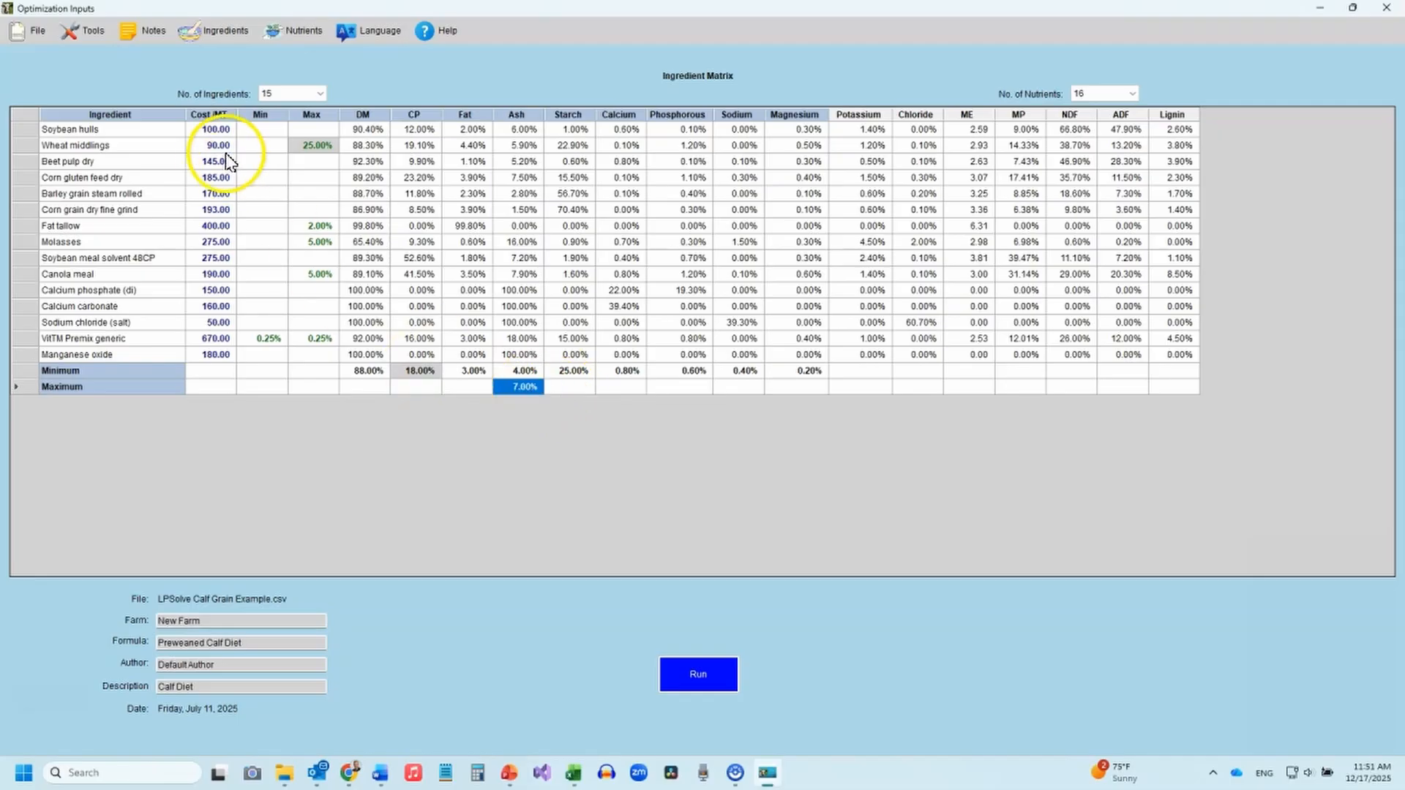
pyautogui.write('1')
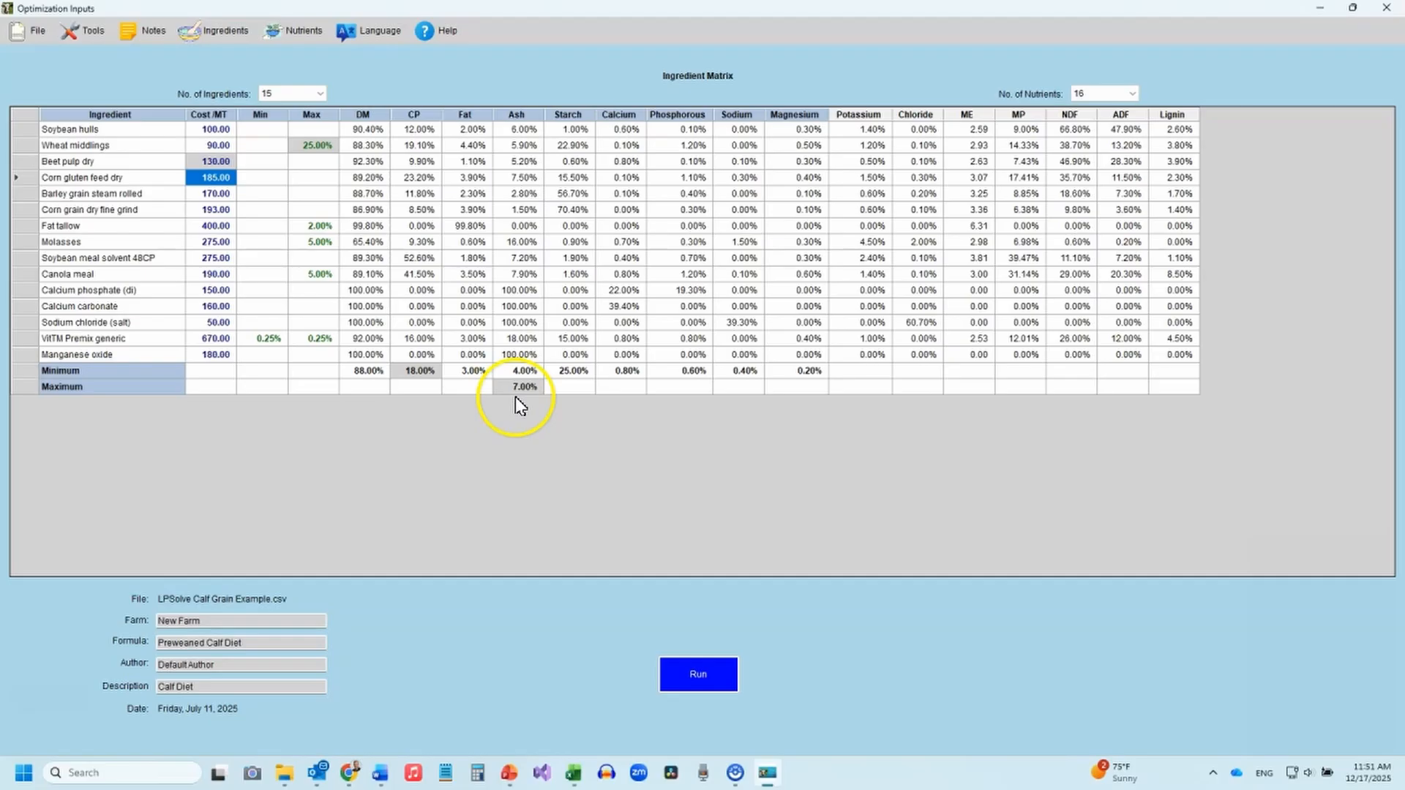
# Switch to Excel and open the Pivot Table sheet with the feed formulation.
pyautogui.moveTo(576, 783)
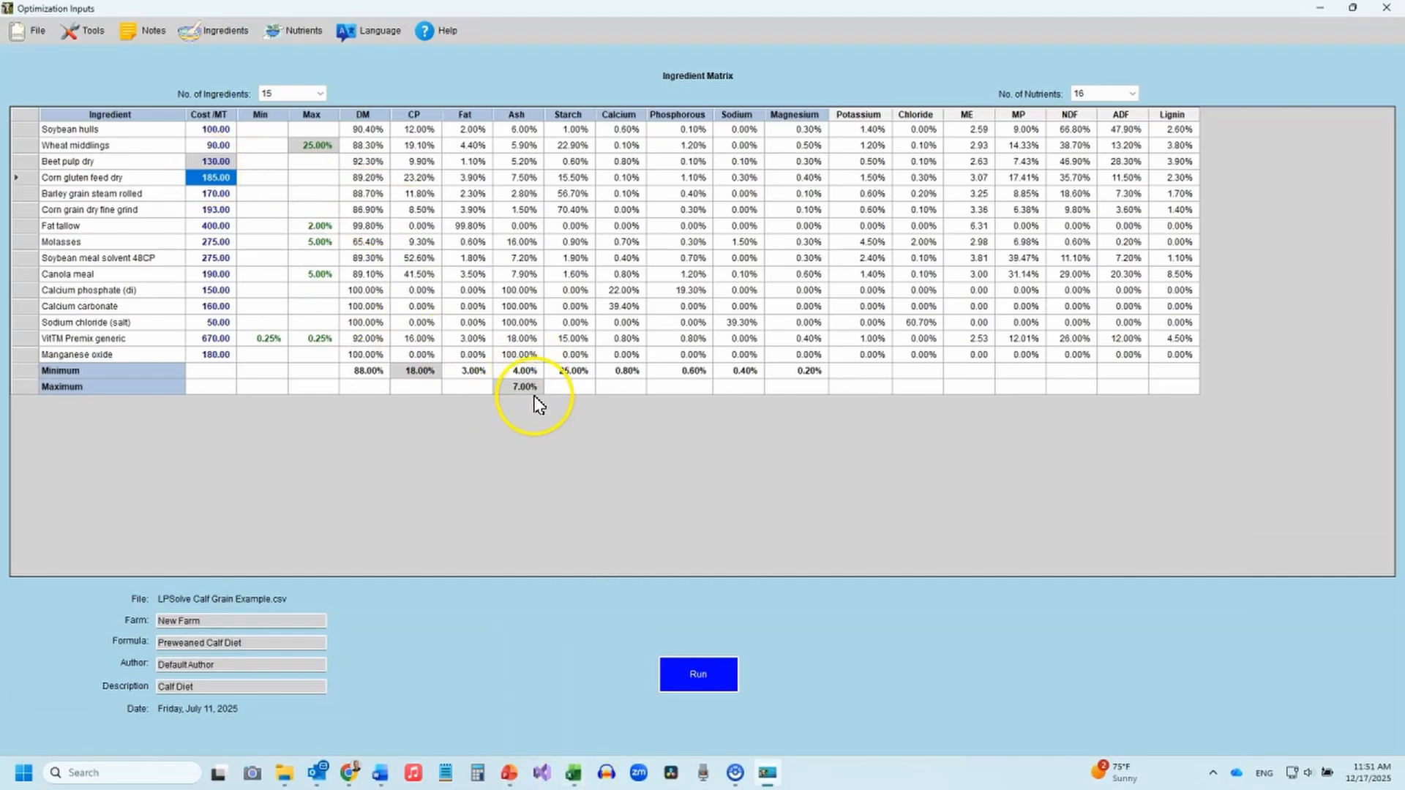
pyautogui.click(521, 696)
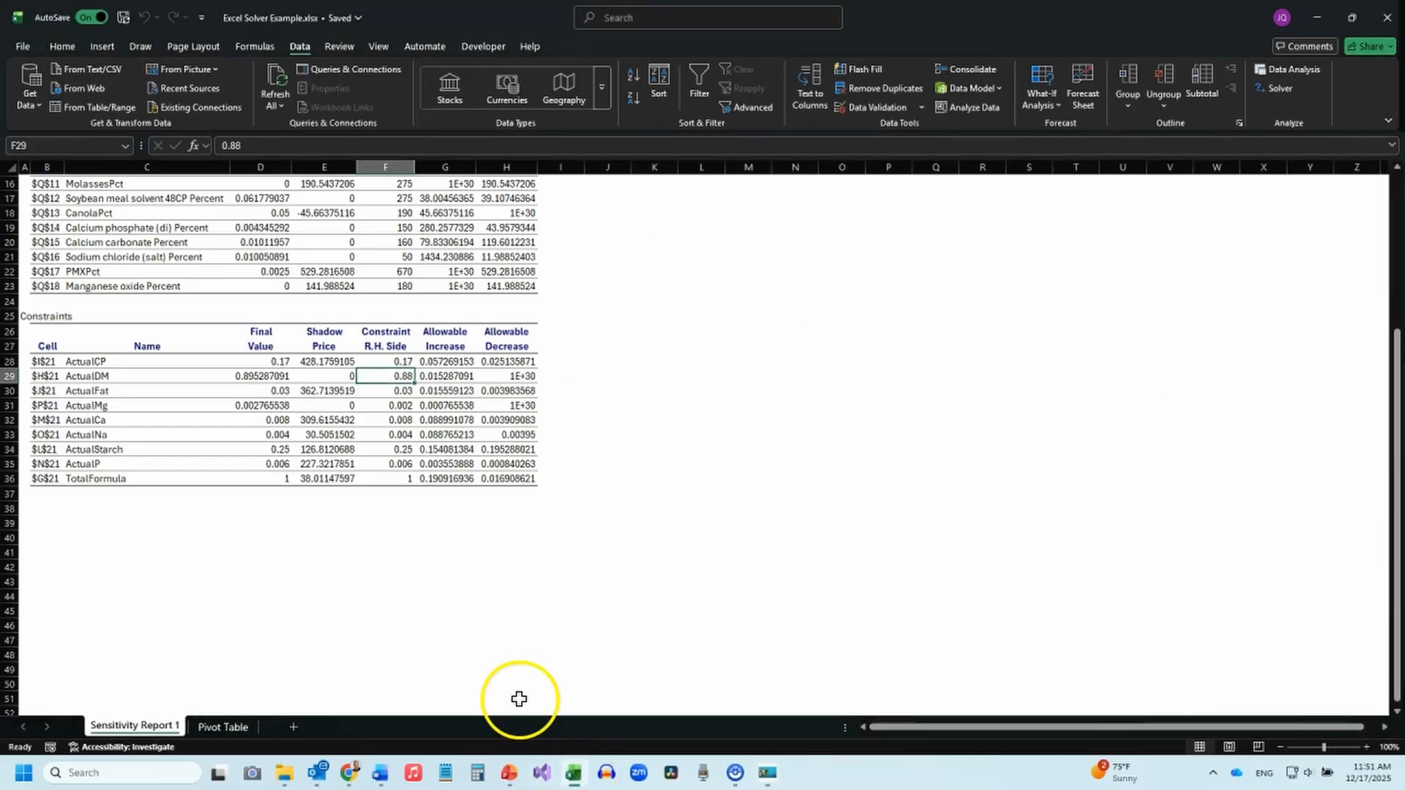
pyautogui.click(244, 728)
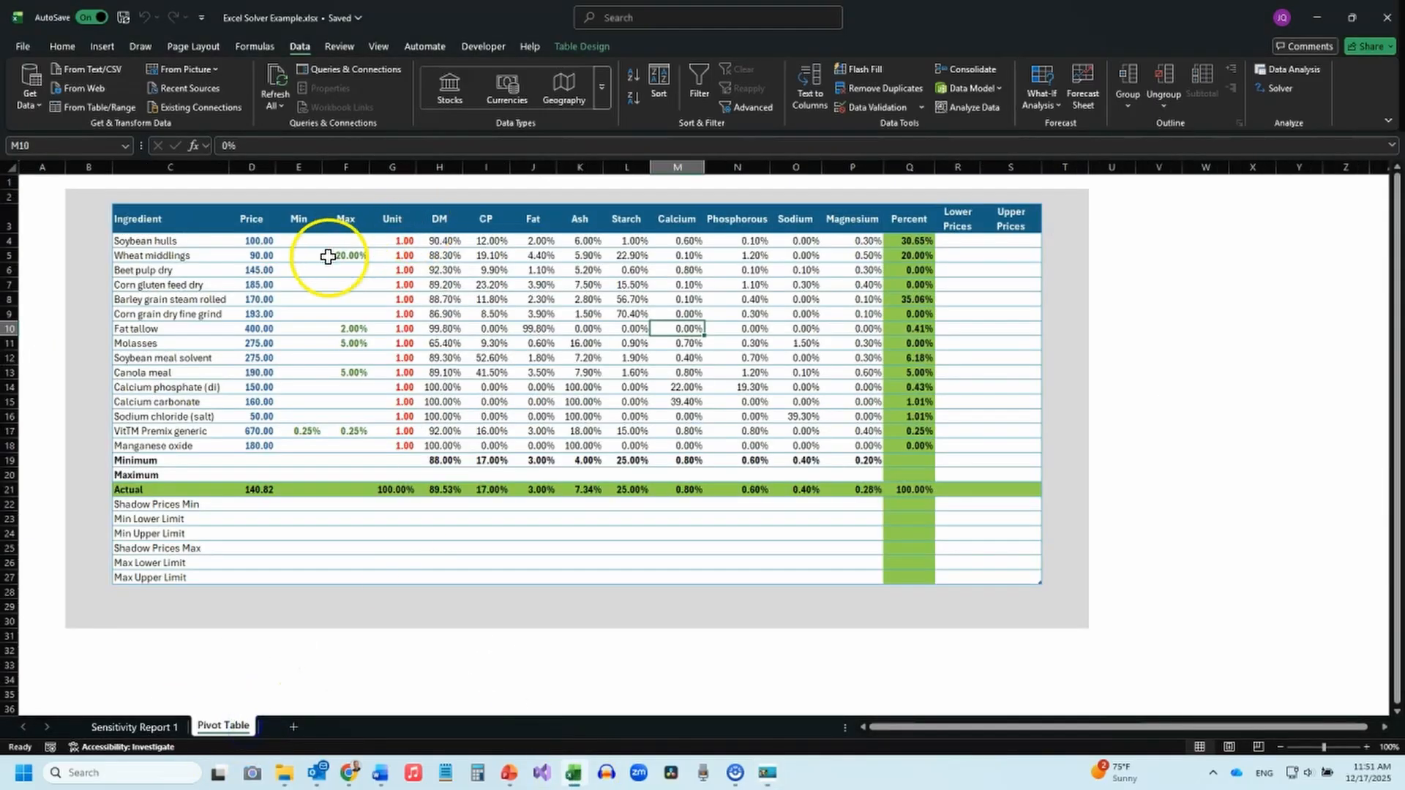
# Set wheat middlings' maximum to 25% and the CP minimum to 18% in the feed table.
pyautogui.click(340, 256)
pyautogui.write('2')
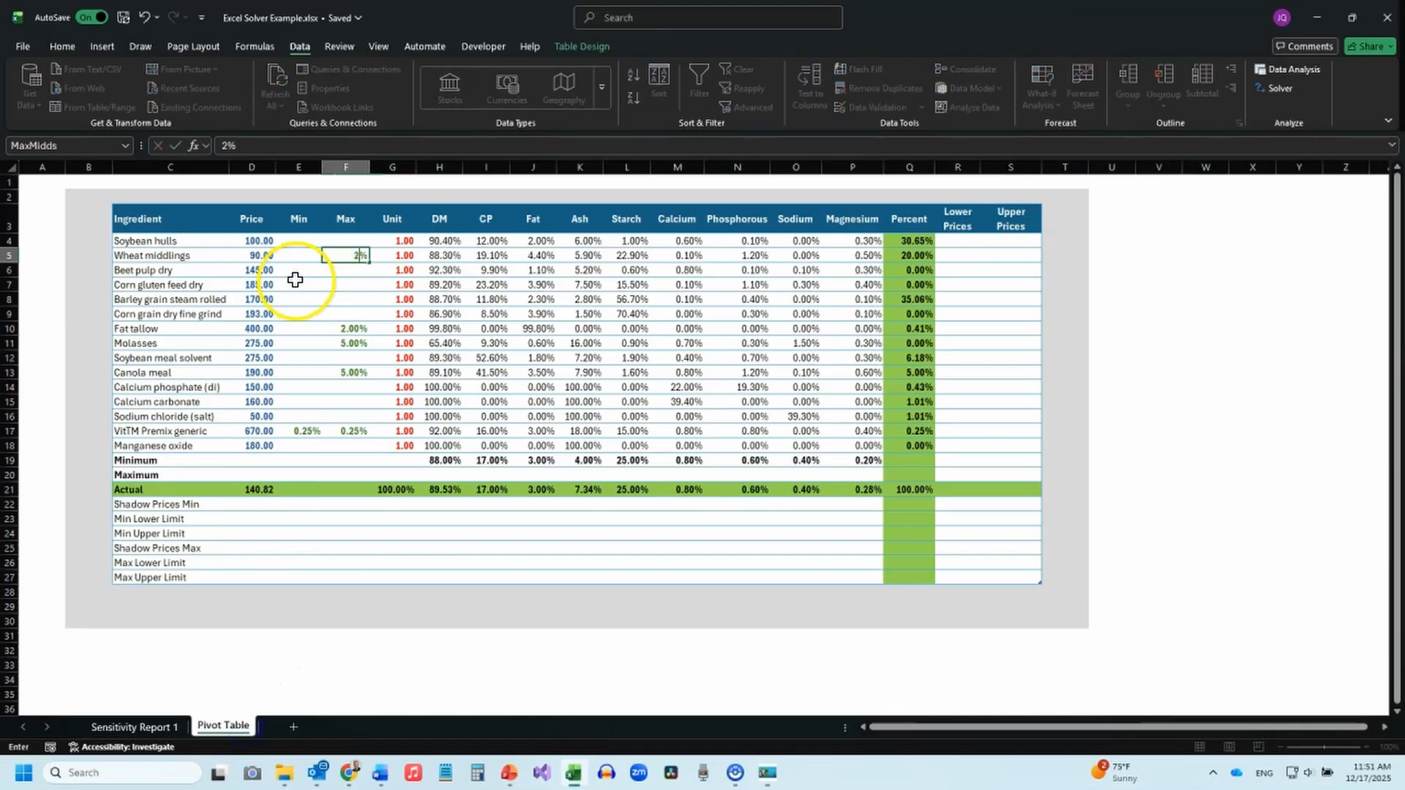
pyautogui.press('Return')
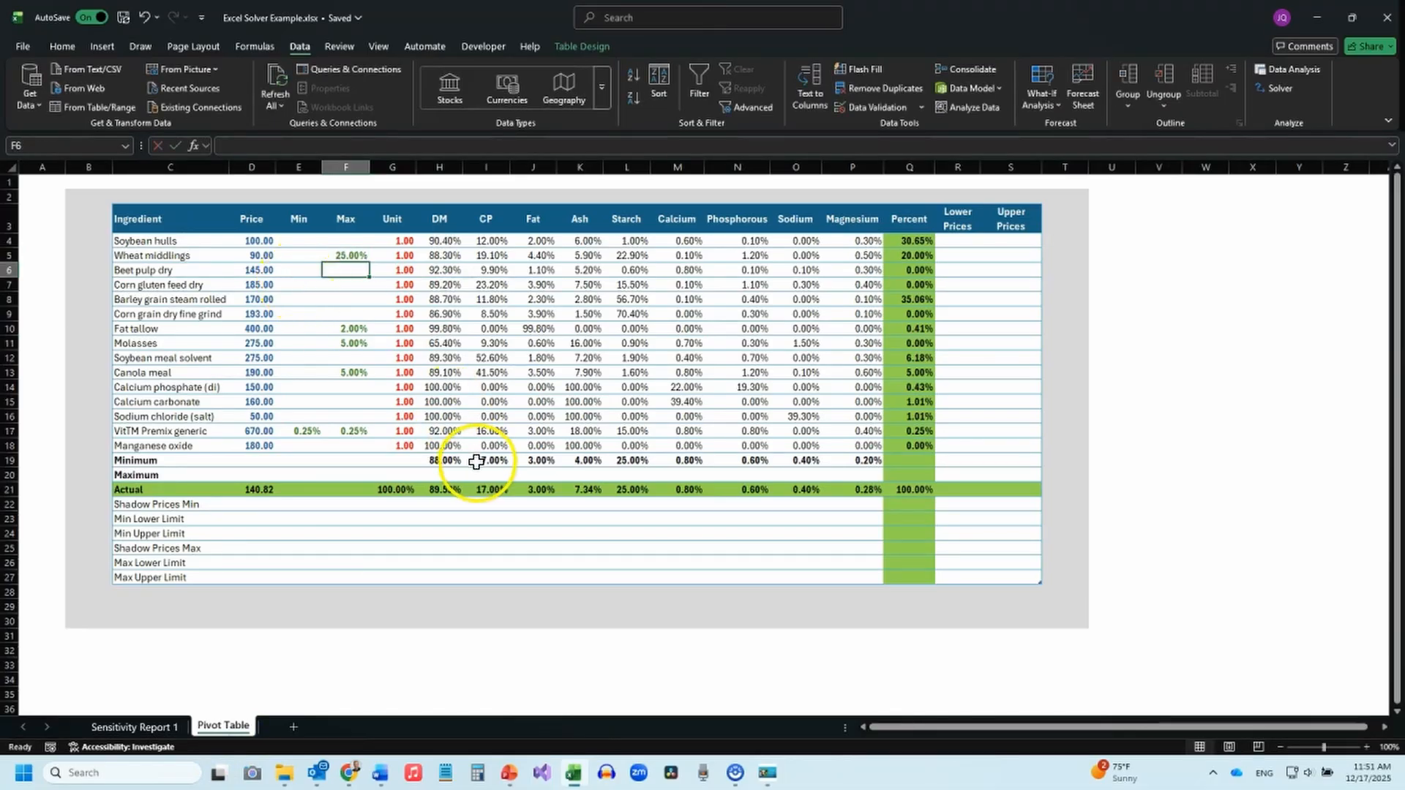
pyautogui.click(493, 489)
pyautogui.click(484, 460)
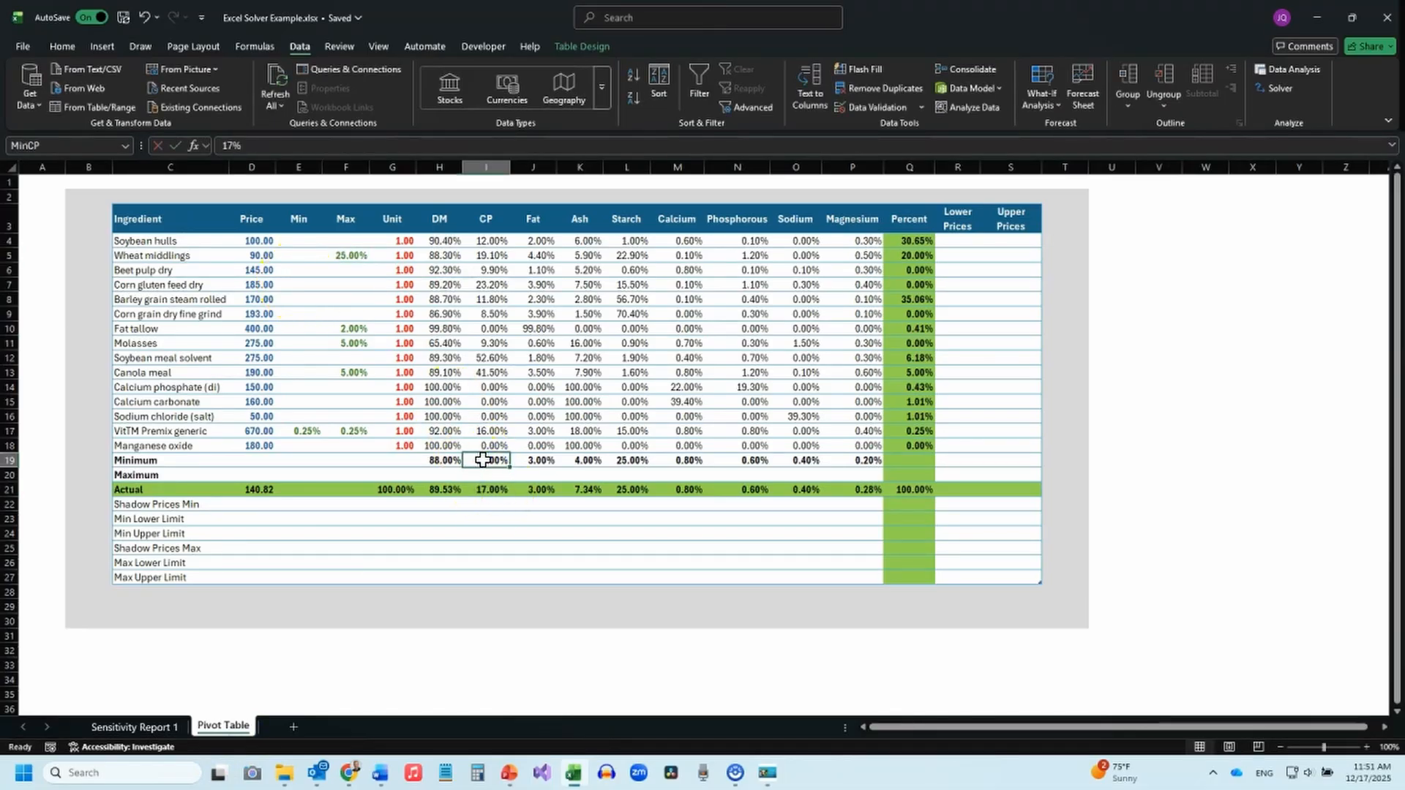
pyautogui.write('18')
pyautogui.press('Return')
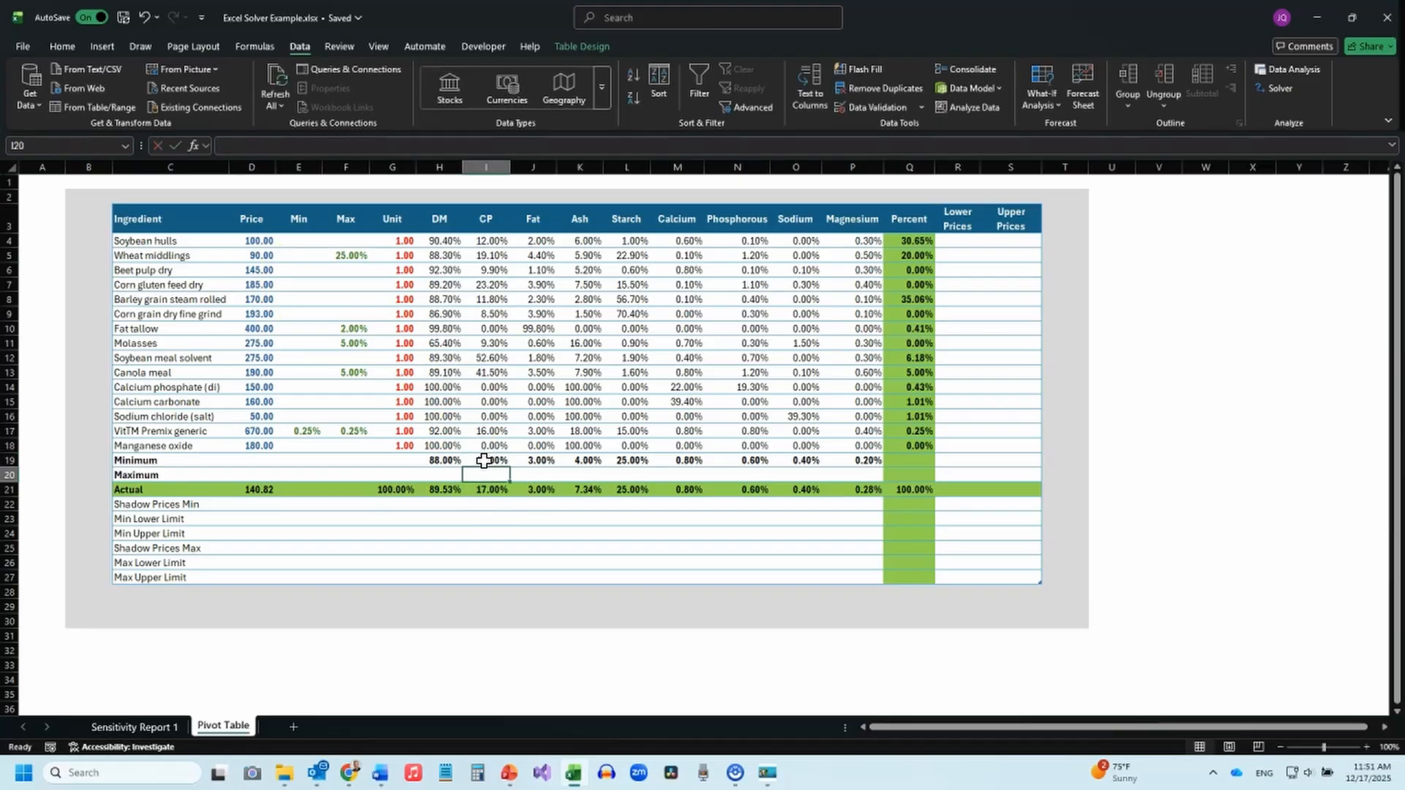
# Set the Ash maximum to 7% and the price of dry beet pulp to 130.
pyautogui.click(582, 473)
pyautogui.write('7')
pyautogui.press('Return')
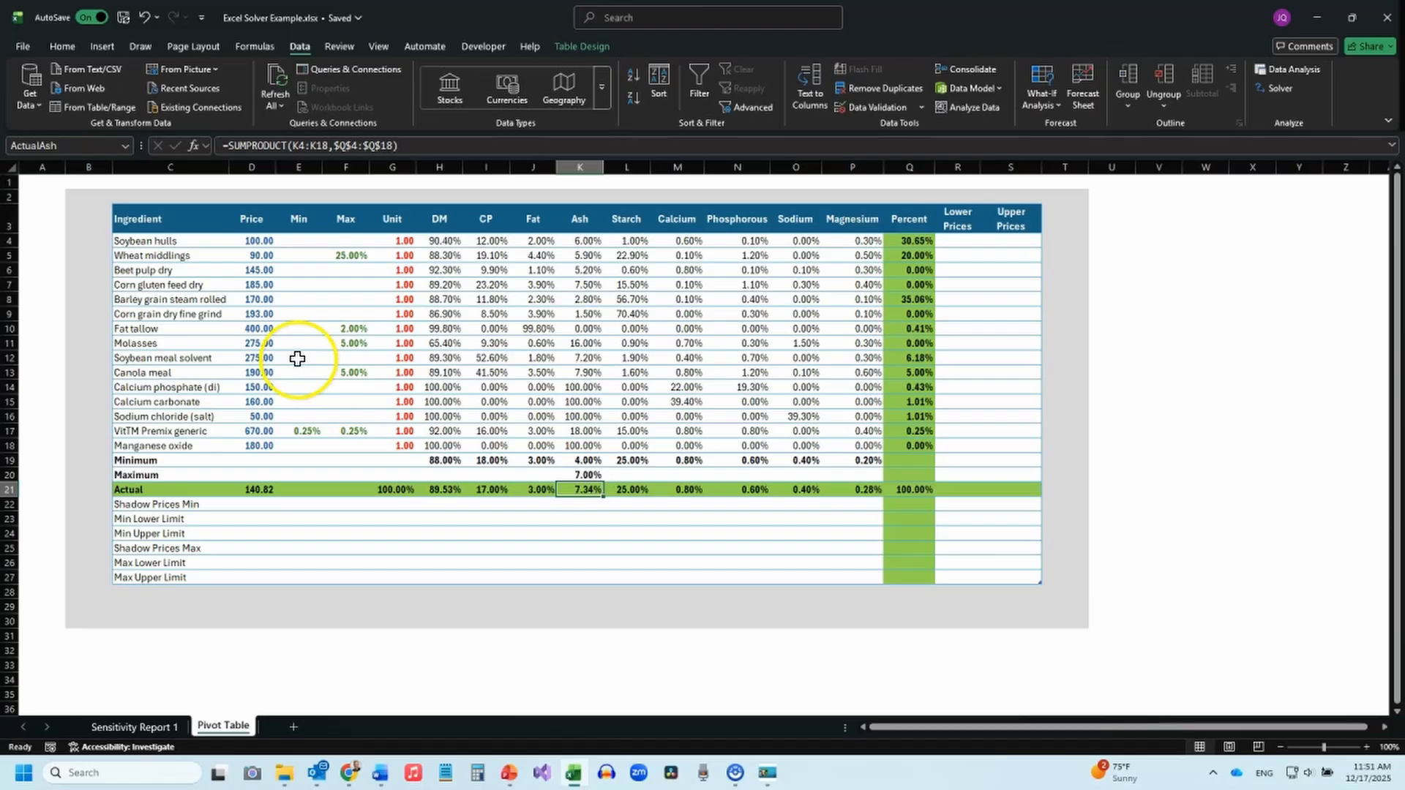
pyautogui.click(259, 271)
pyautogui.write('130')
pyautogui.press('Return')
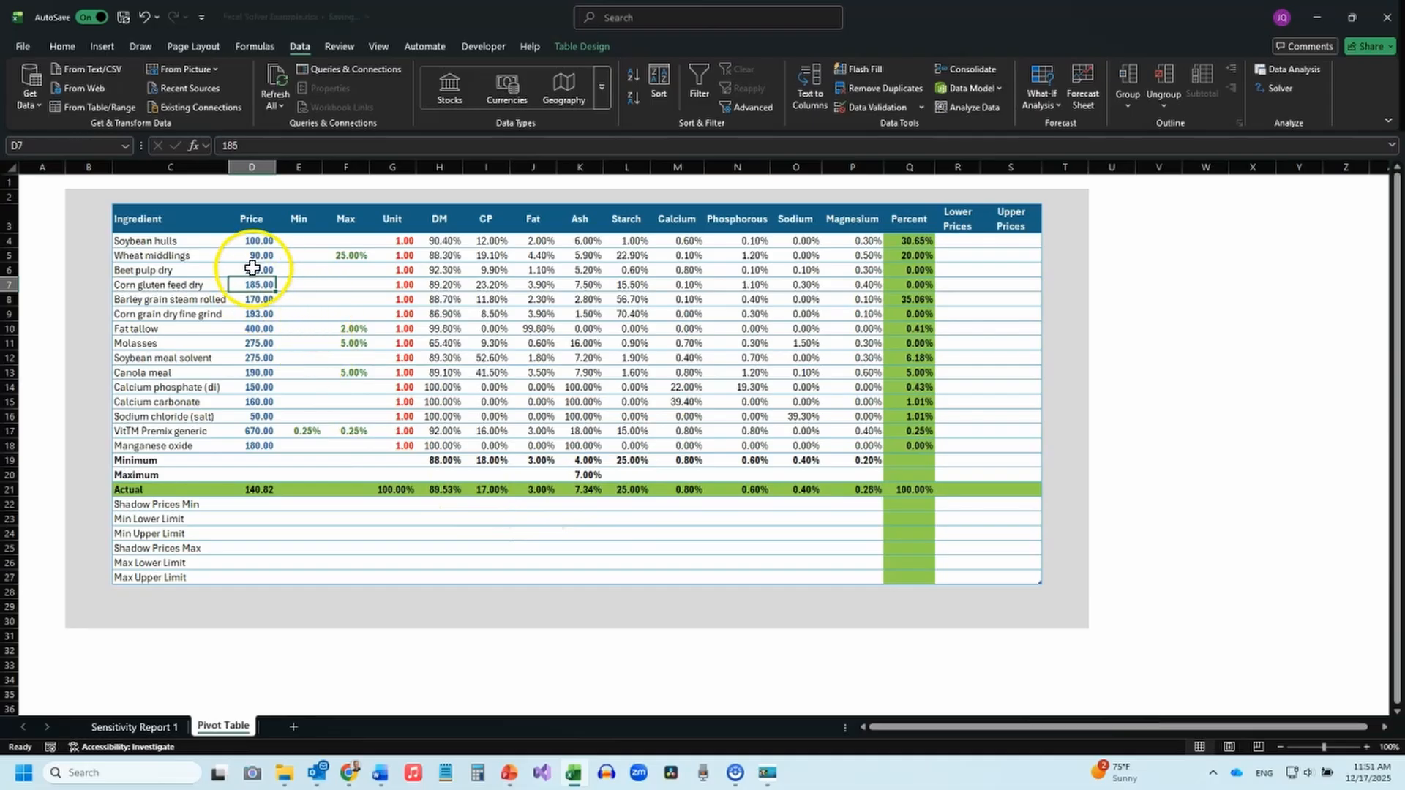
# Add a Solver constraint that keeps the actual Ash in K21 <= the Ash maximum in K20, and close Solver.
pyautogui.click(600, 475)
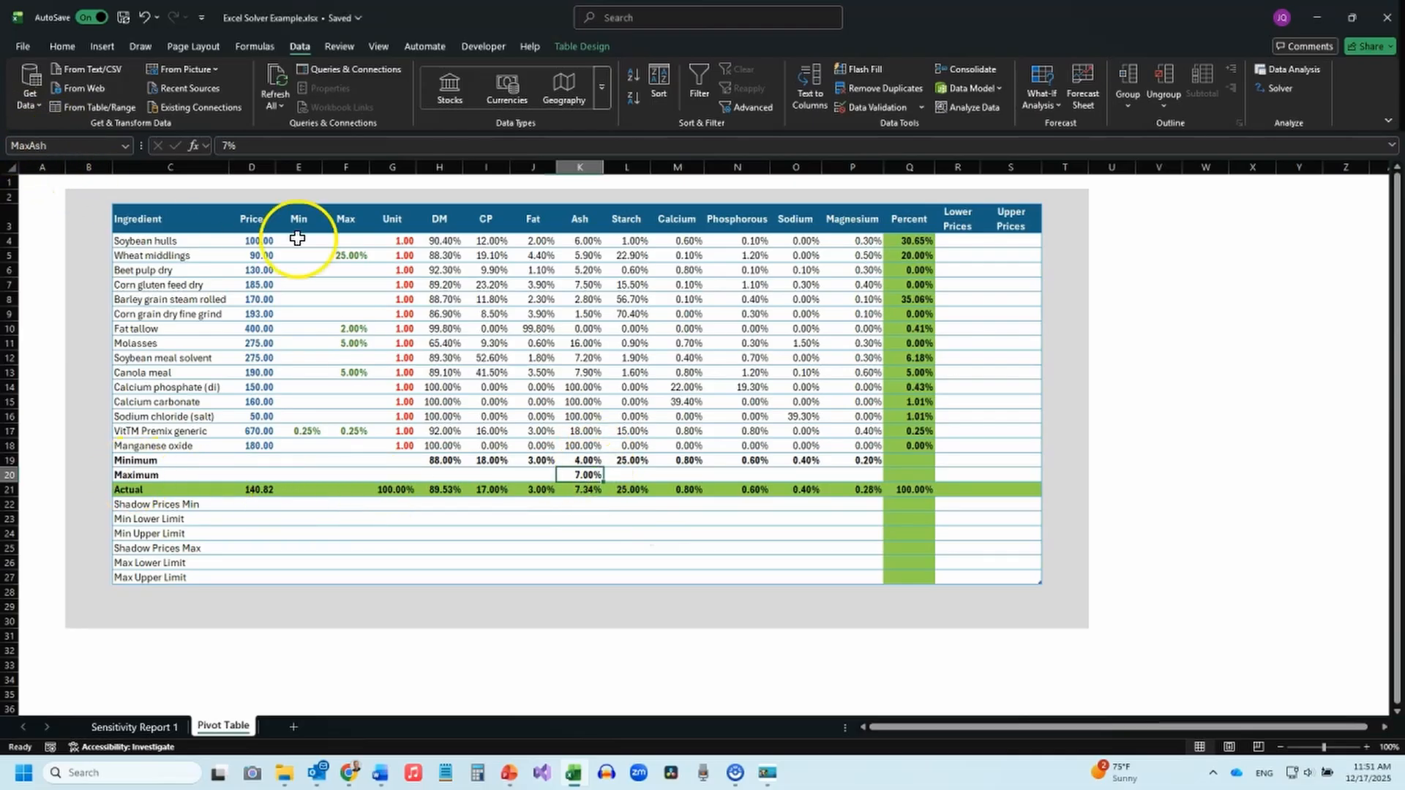
pyautogui.click(1280, 87)
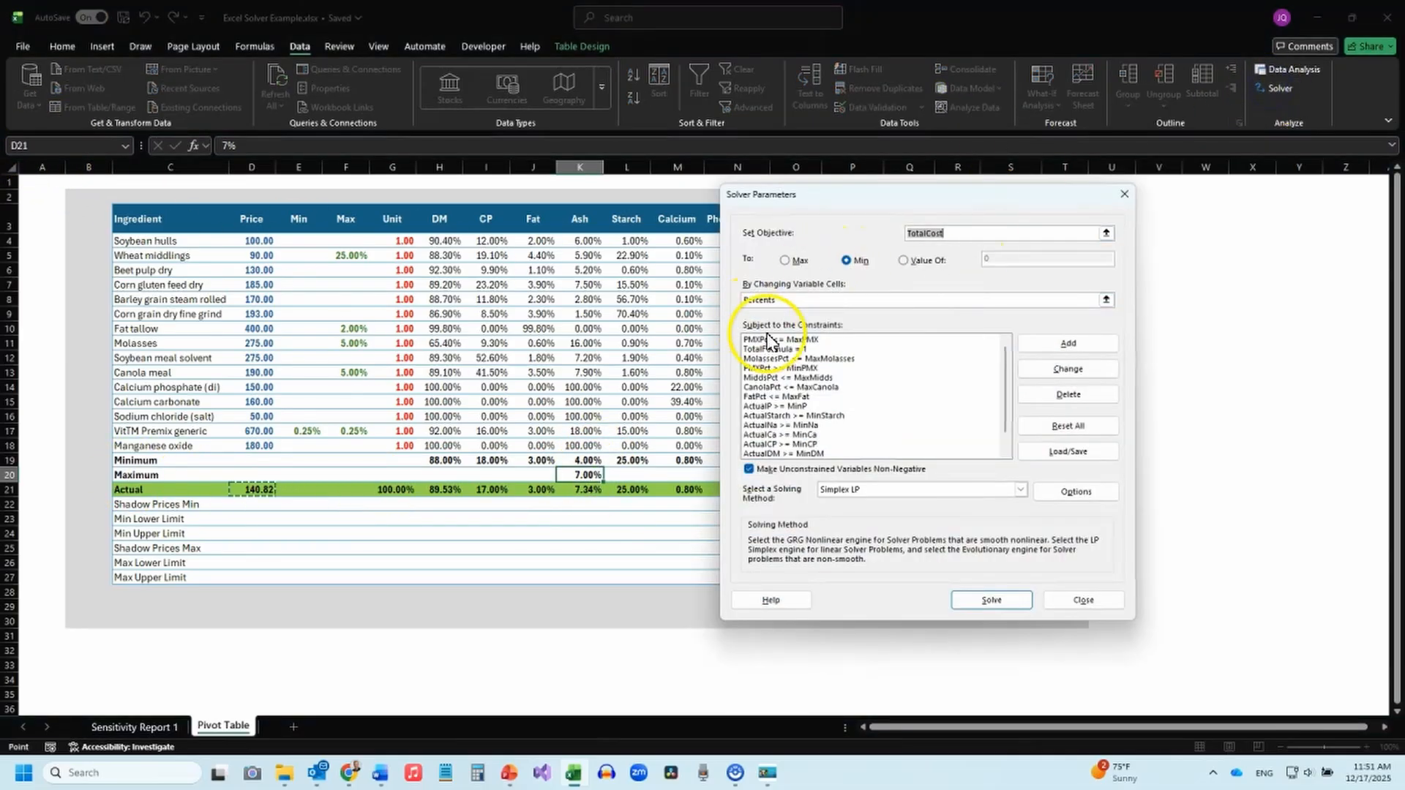
pyautogui.click(1068, 344)
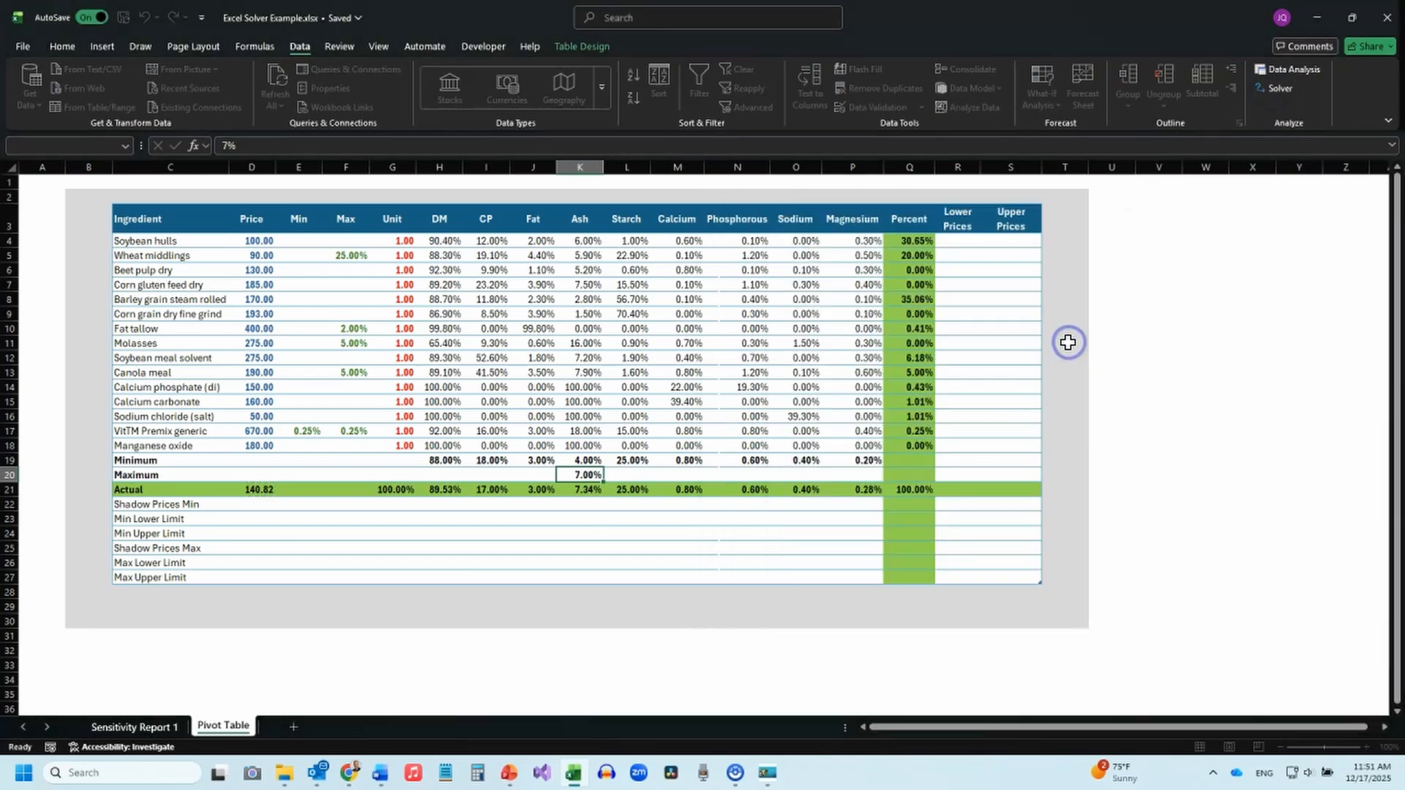
pyautogui.click(892, 408)
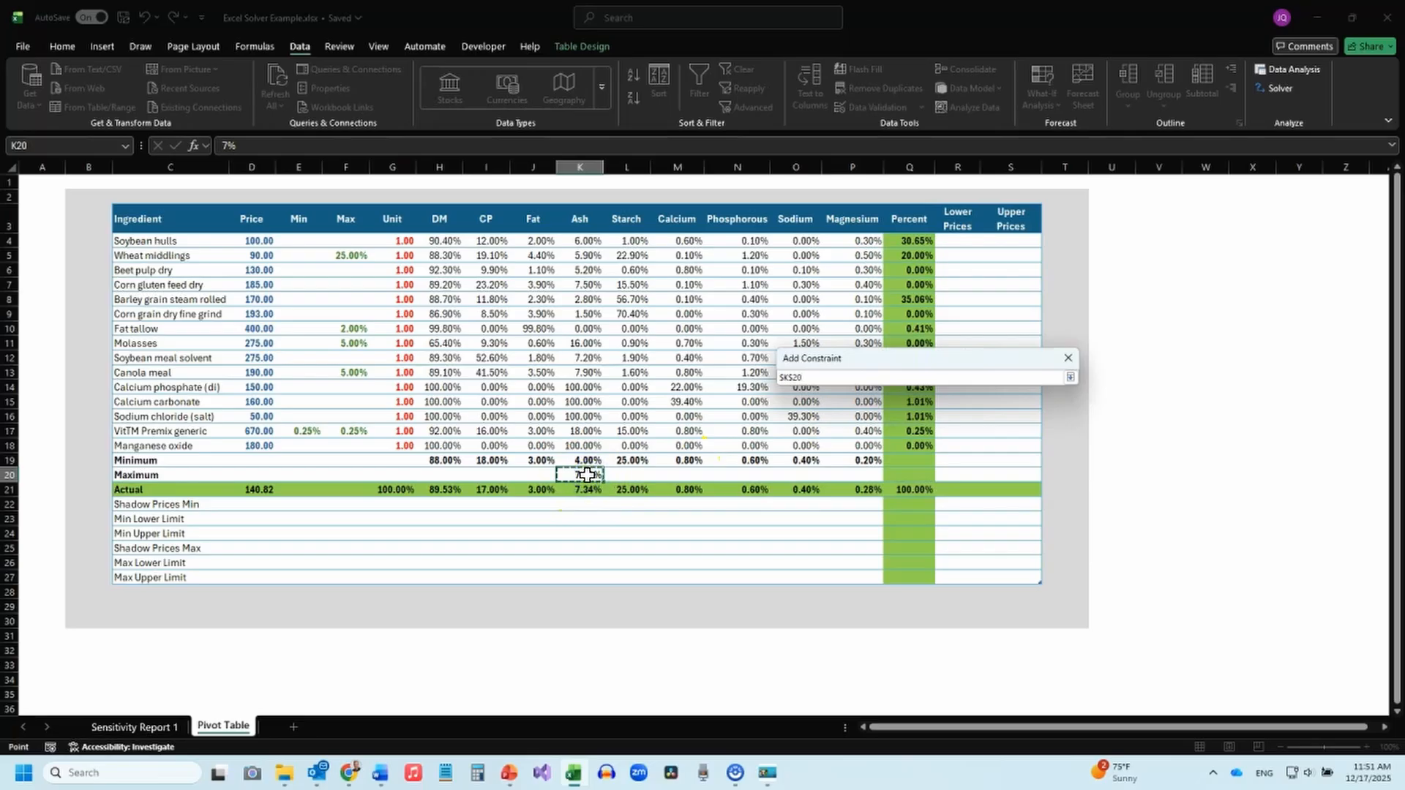
pyautogui.click(986, 377)
pyautogui.click(577, 481)
pyautogui.press('Return')
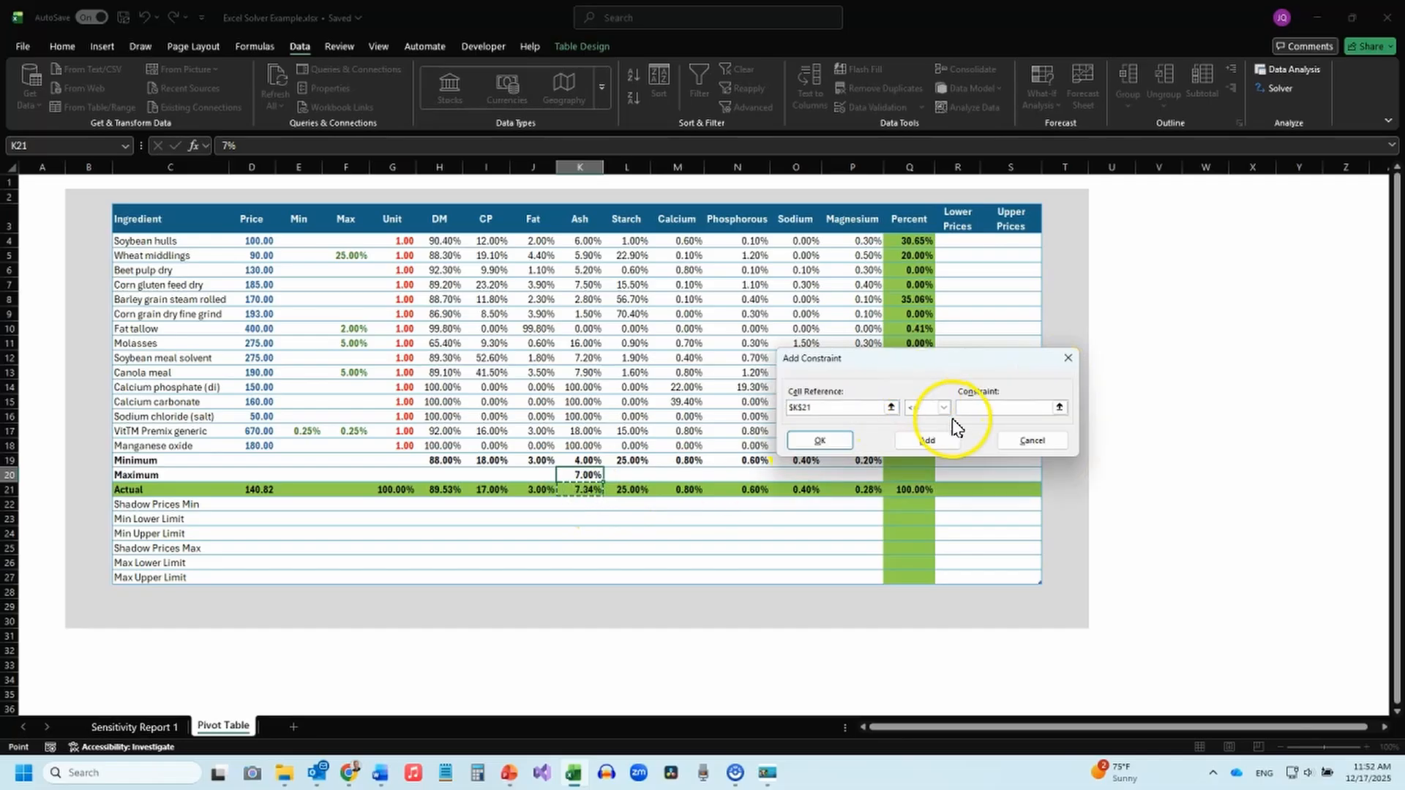
pyautogui.click(1060, 409)
pyautogui.click(587, 472)
pyautogui.press('Return')
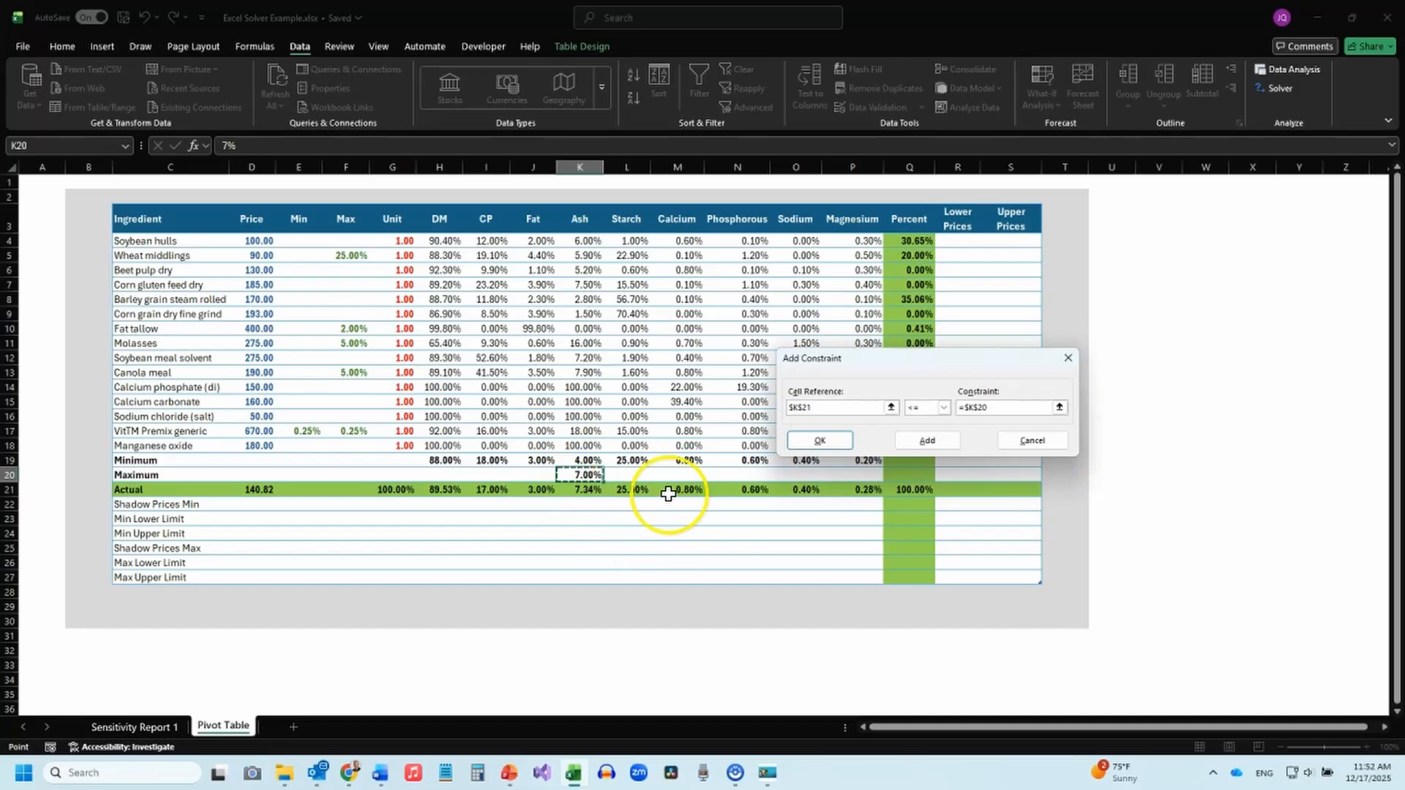
pyautogui.click(820, 440)
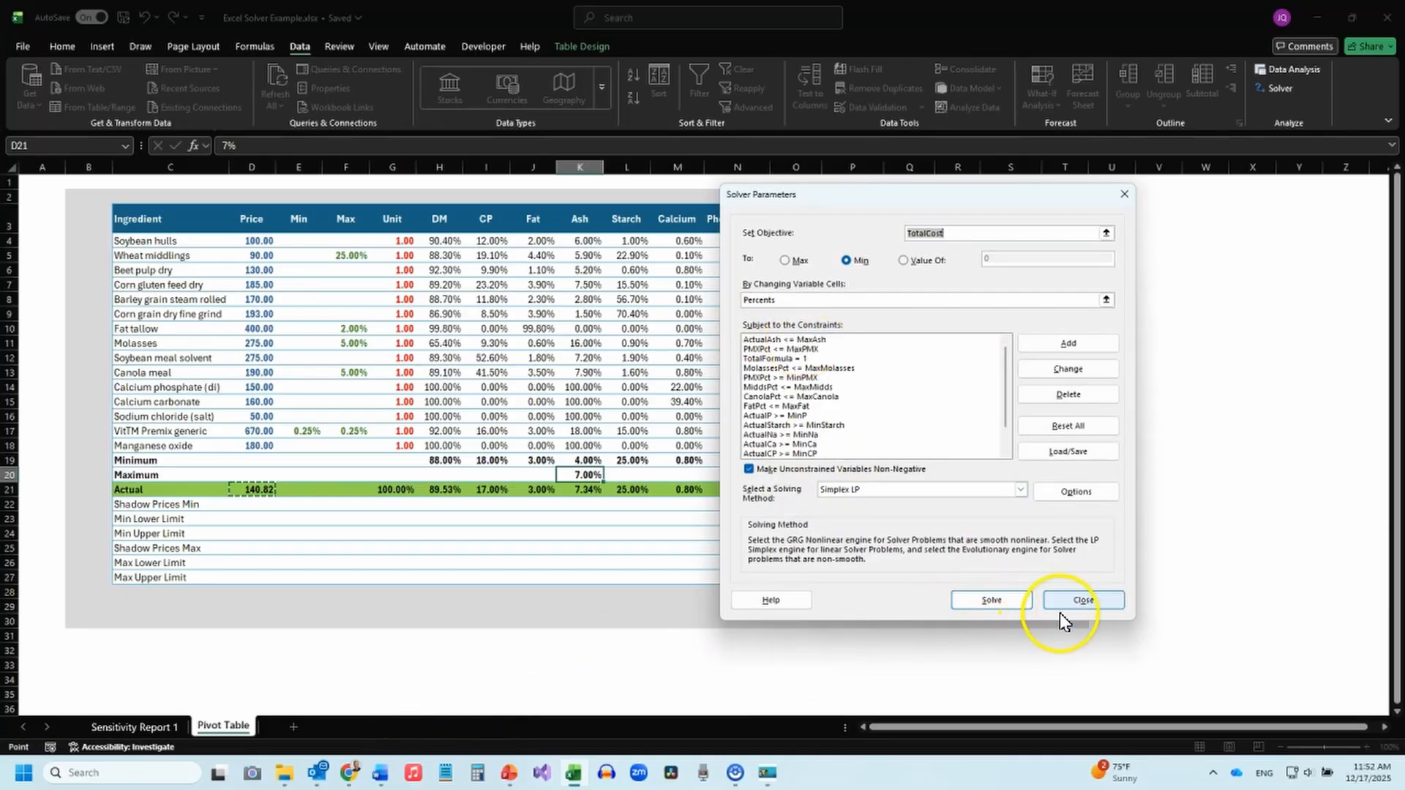
pyautogui.click(1084, 602)
# Permanently delete the Sensitivity Report 1 sheet.
pyautogui.rightClick(131, 726)
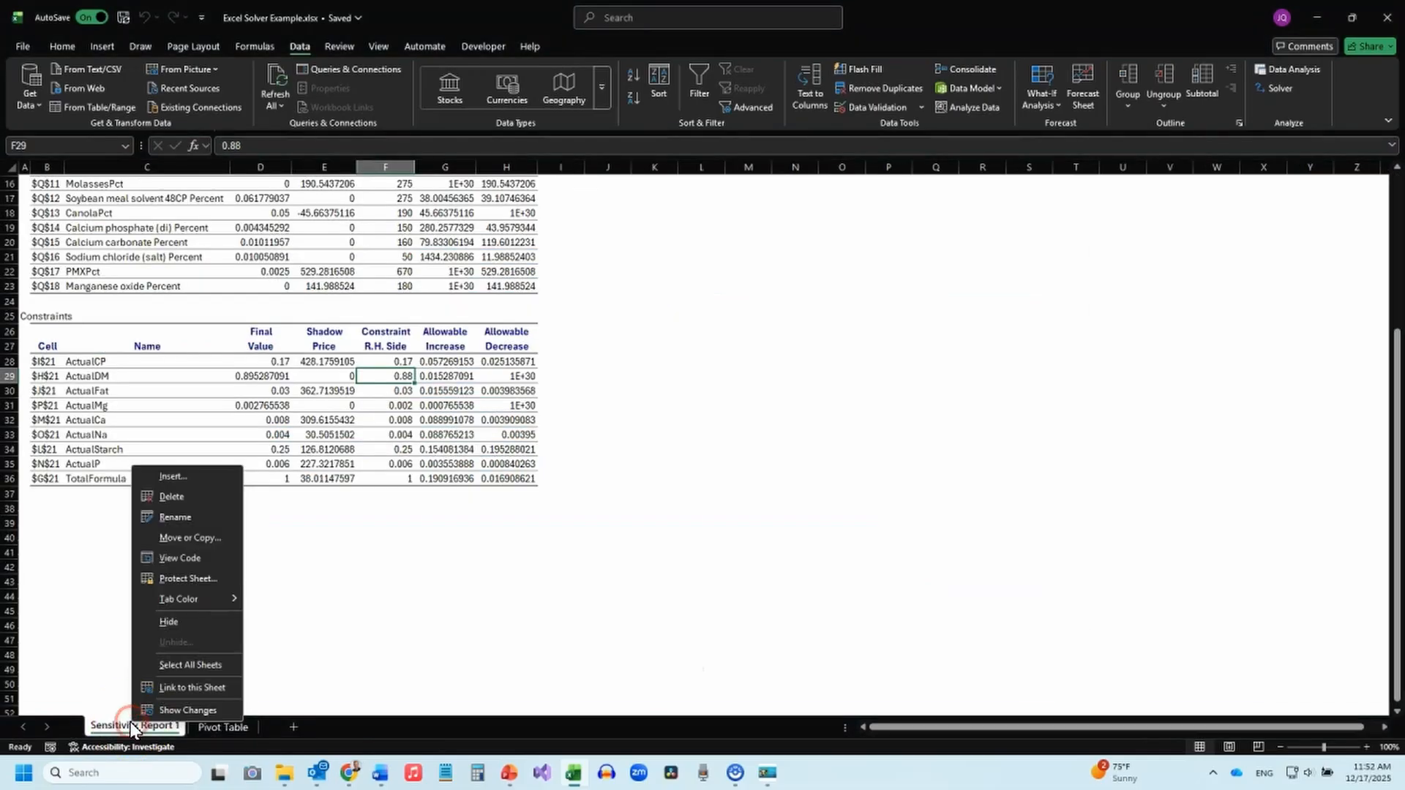
pyautogui.click(178, 497)
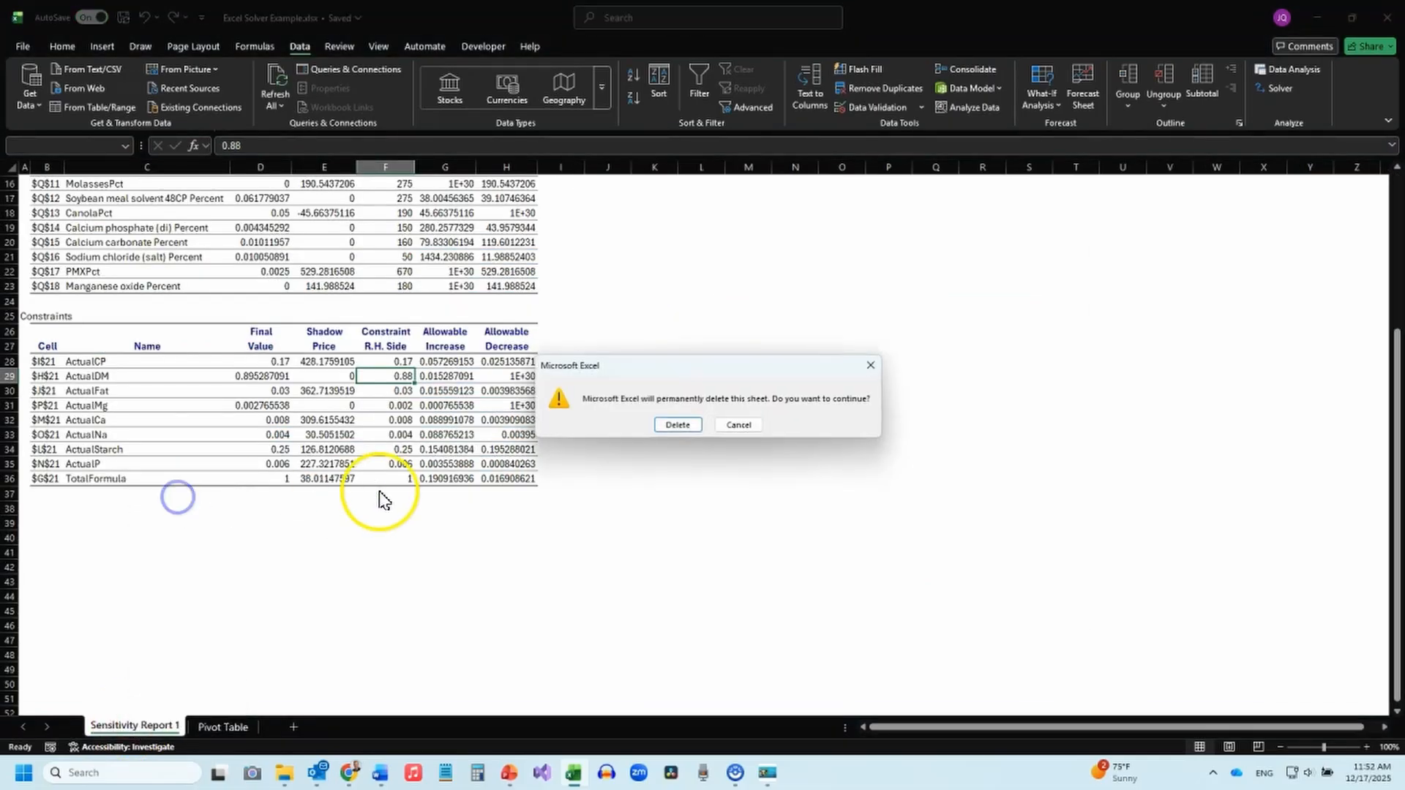
pyautogui.click(669, 426)
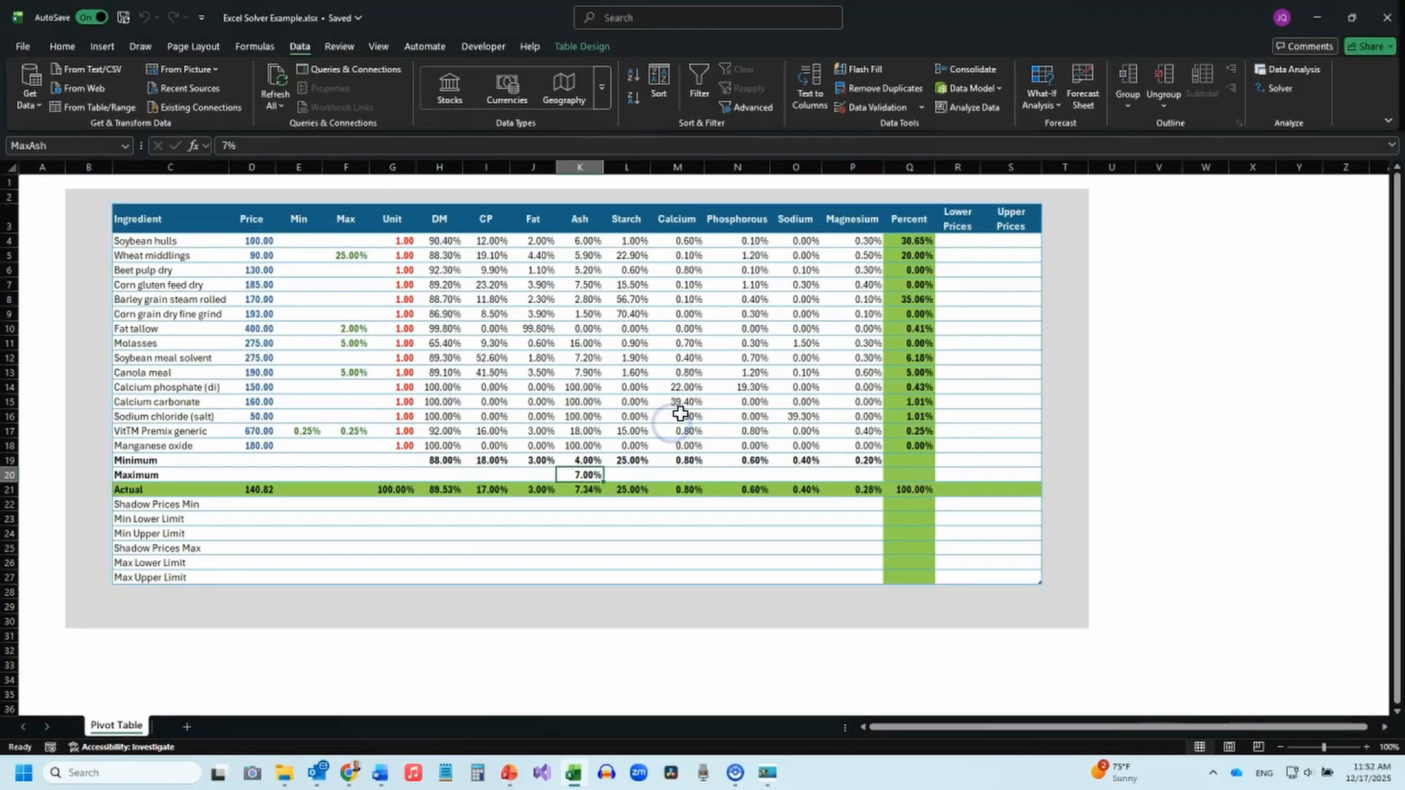
# Solve the updated formulation for minimum TotalCost using Simplex LP and keep the Solver solution.
pyautogui.click(1281, 88)
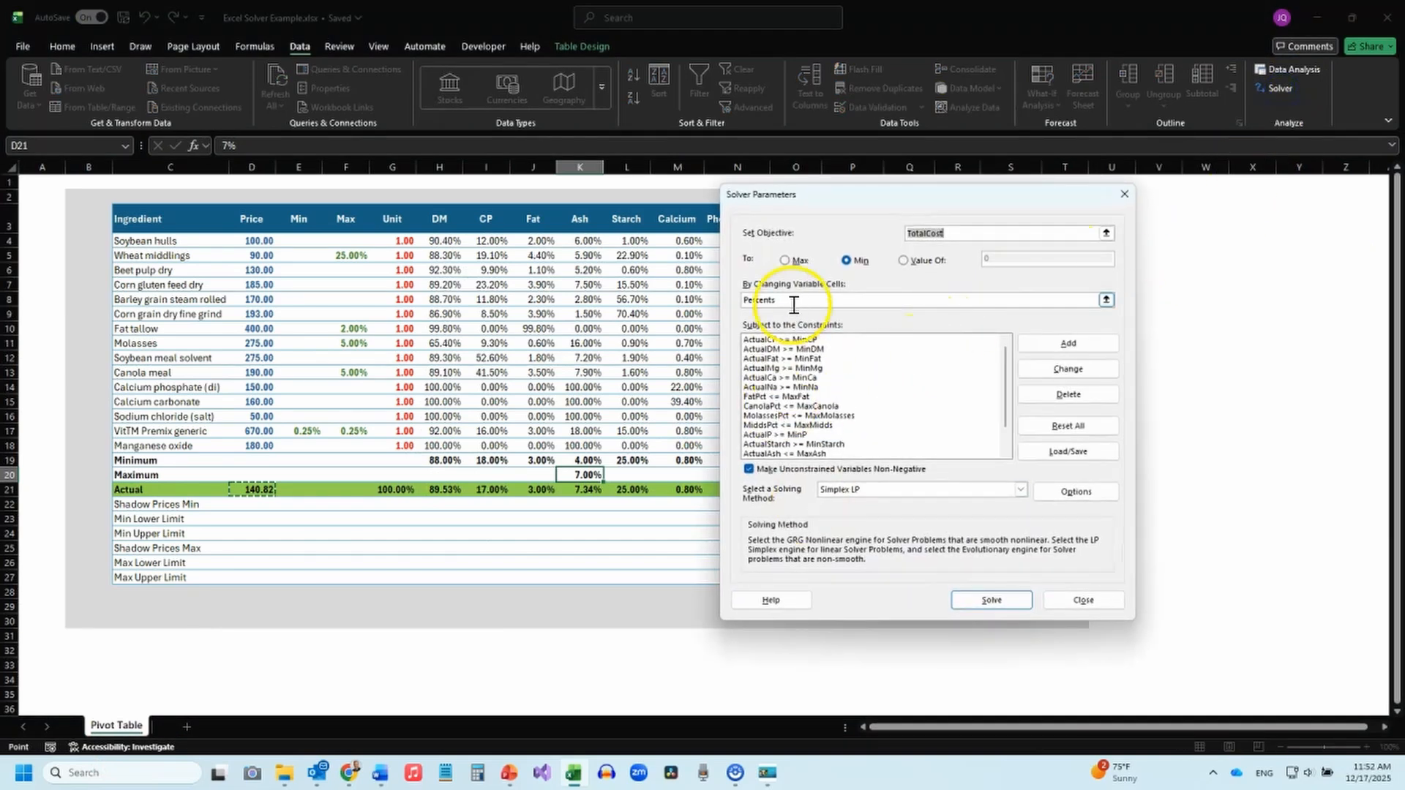
pyautogui.click(984, 595)
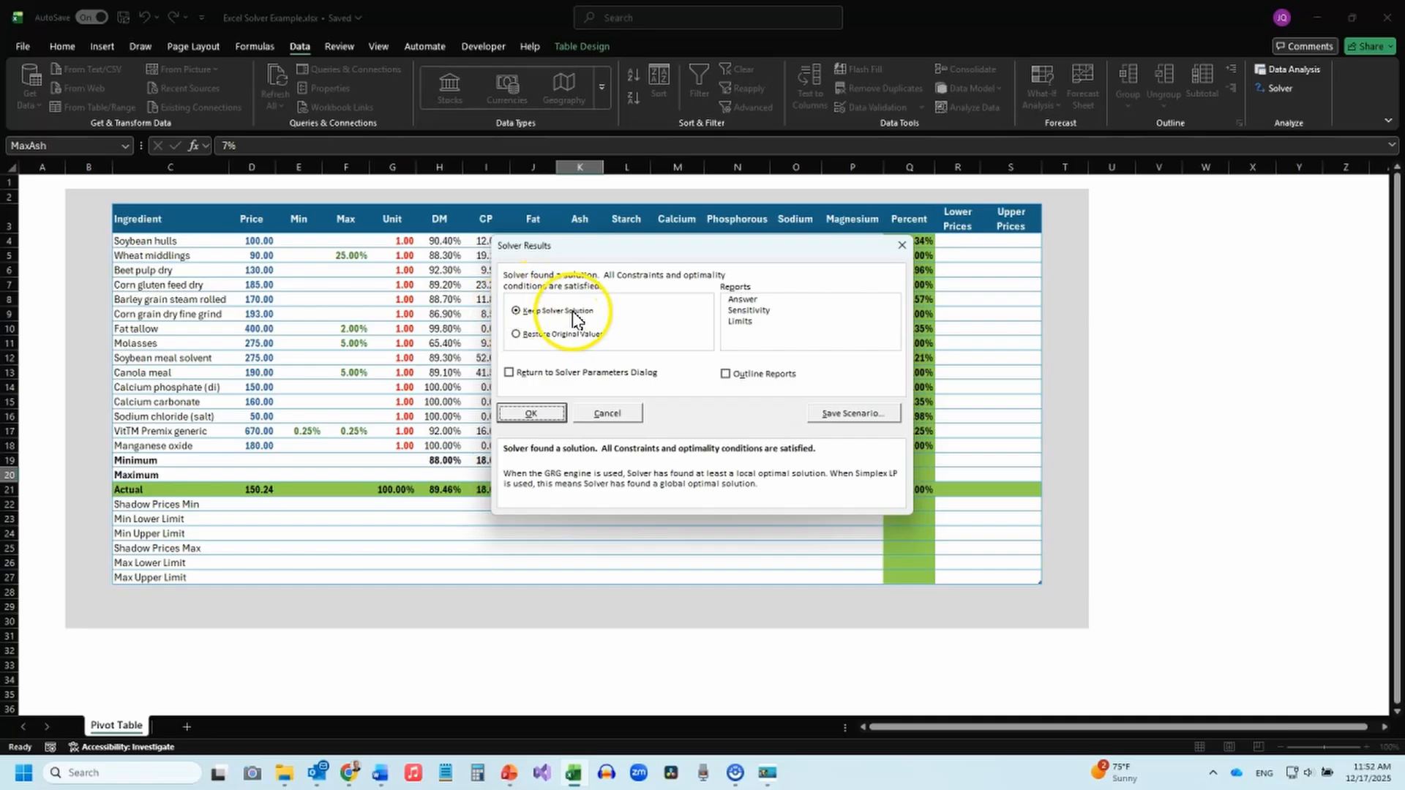
pyautogui.click(533, 413)
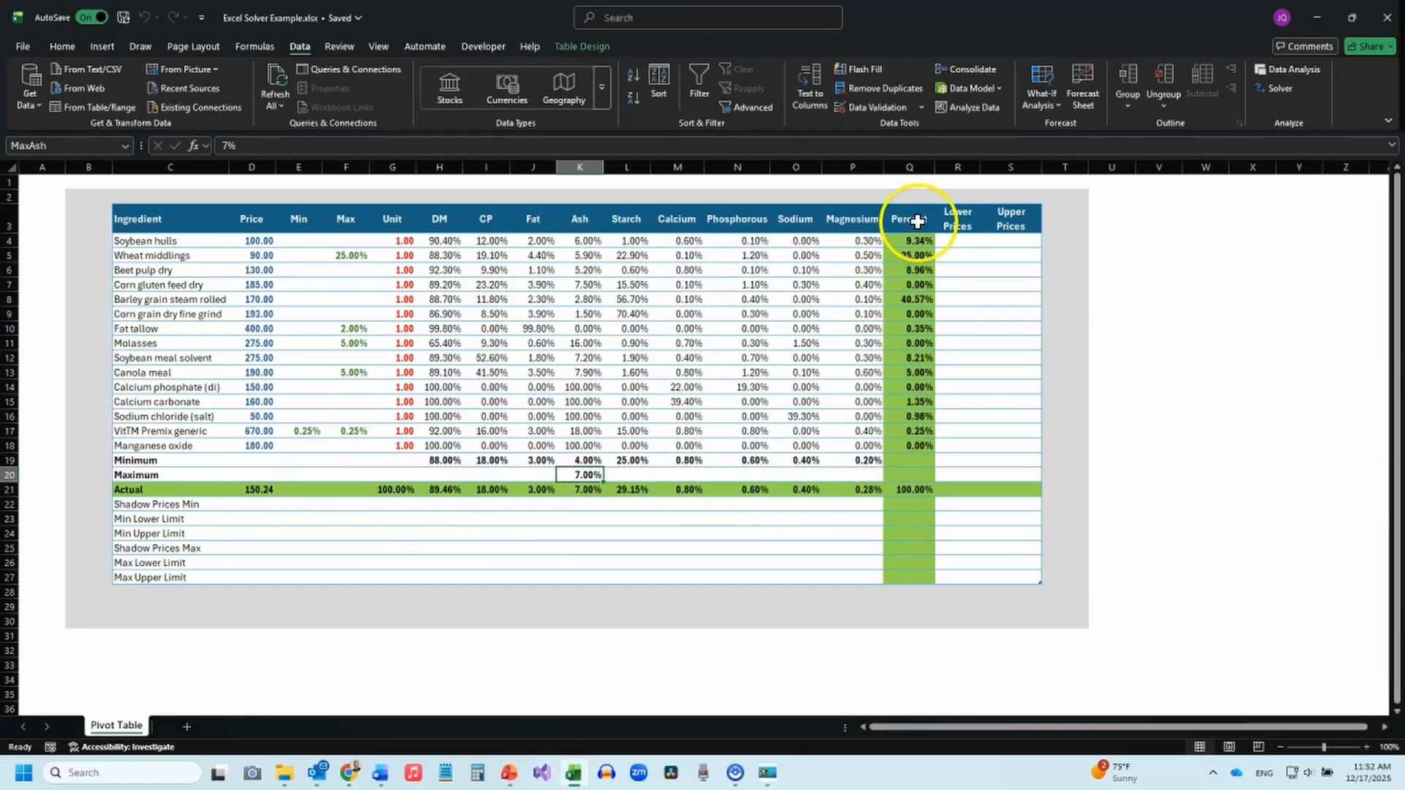
# Switch to the dedicated optimization program and bring up the Optimization Solution for the updated formulation.
pyautogui.moveTo(765, 772)
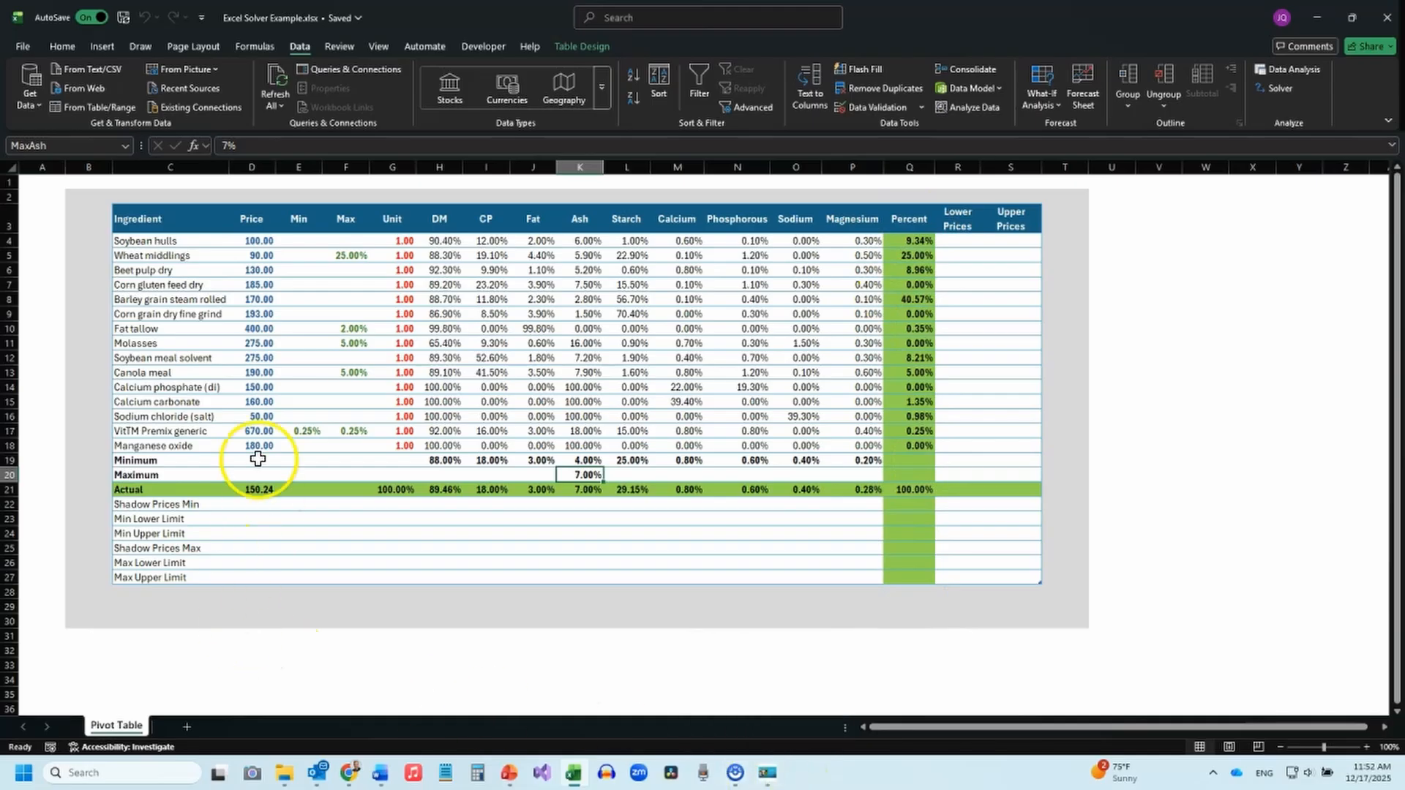
pyautogui.click(768, 774)
pyautogui.click(699, 669)
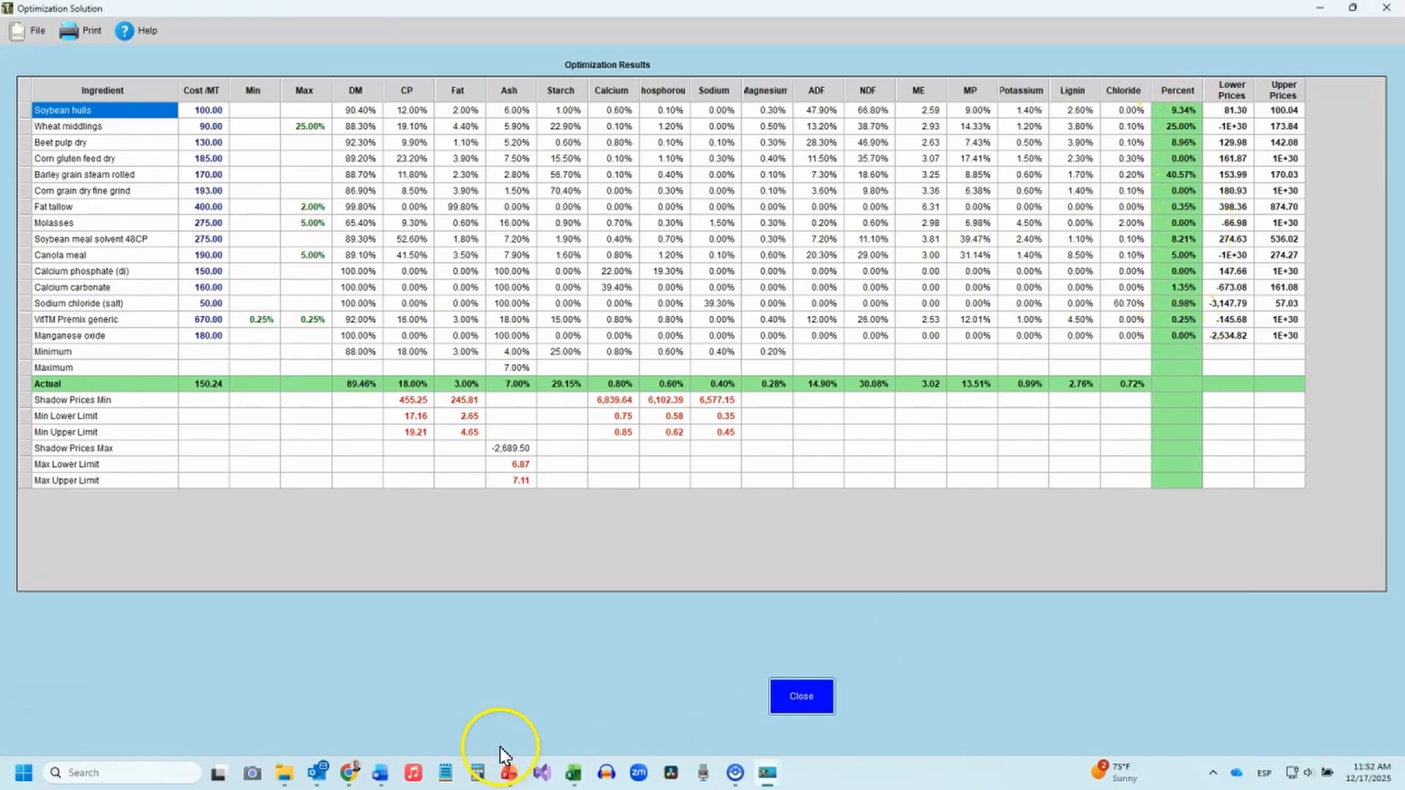
# Compare the ingredient percentages in Excel's Solver result with the Percent column of the Optimization Solution window.
pyautogui.click(573, 773)
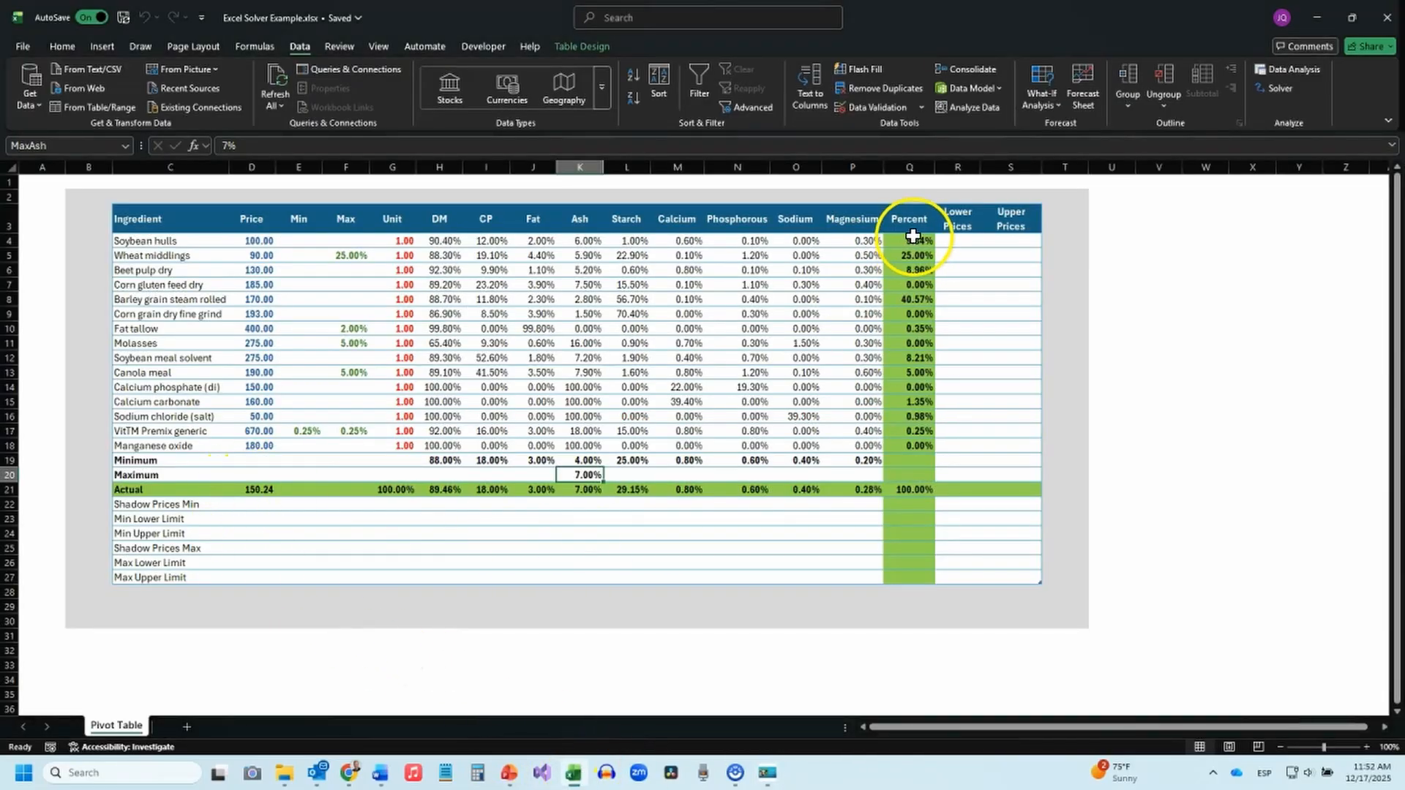
pyautogui.moveTo(767, 772)
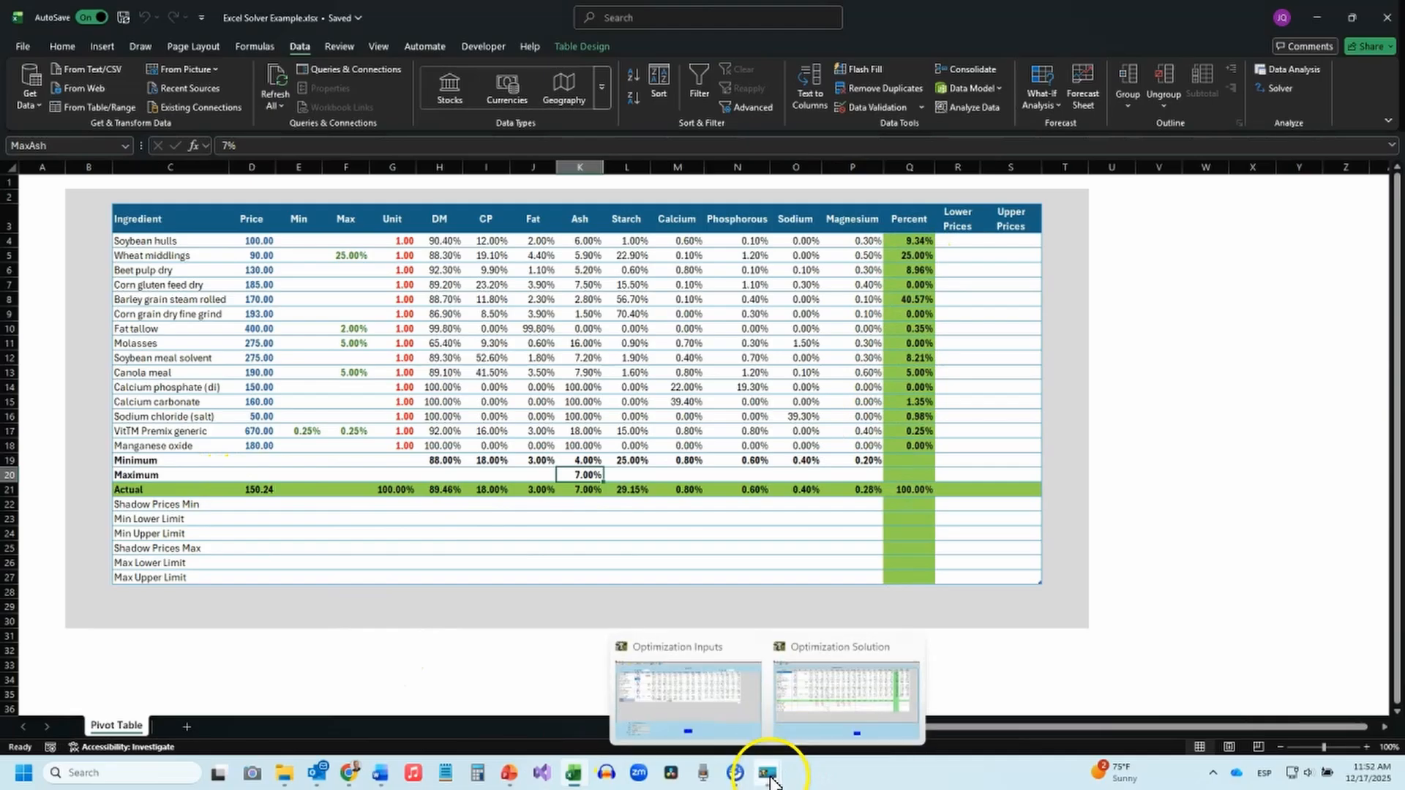
pyautogui.click(850, 713)
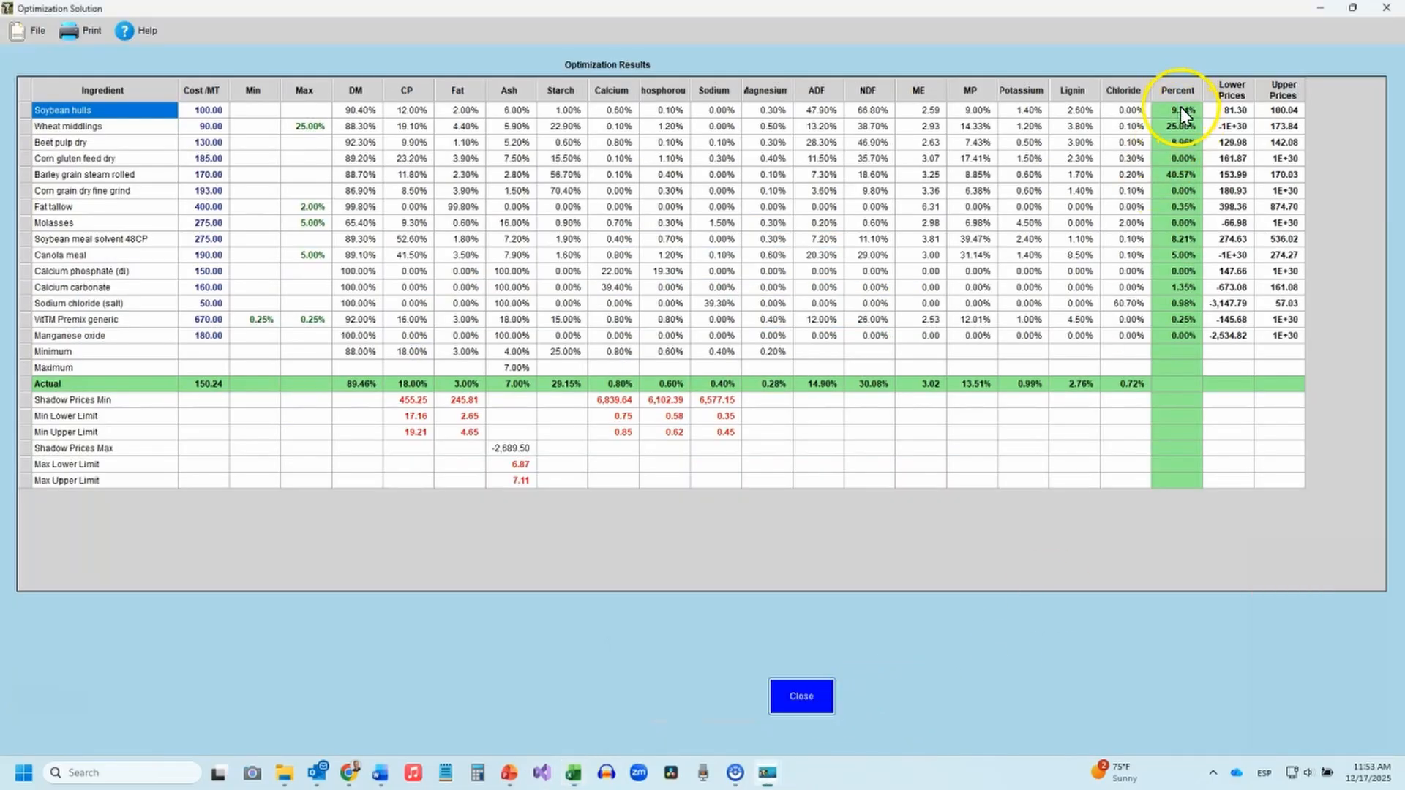